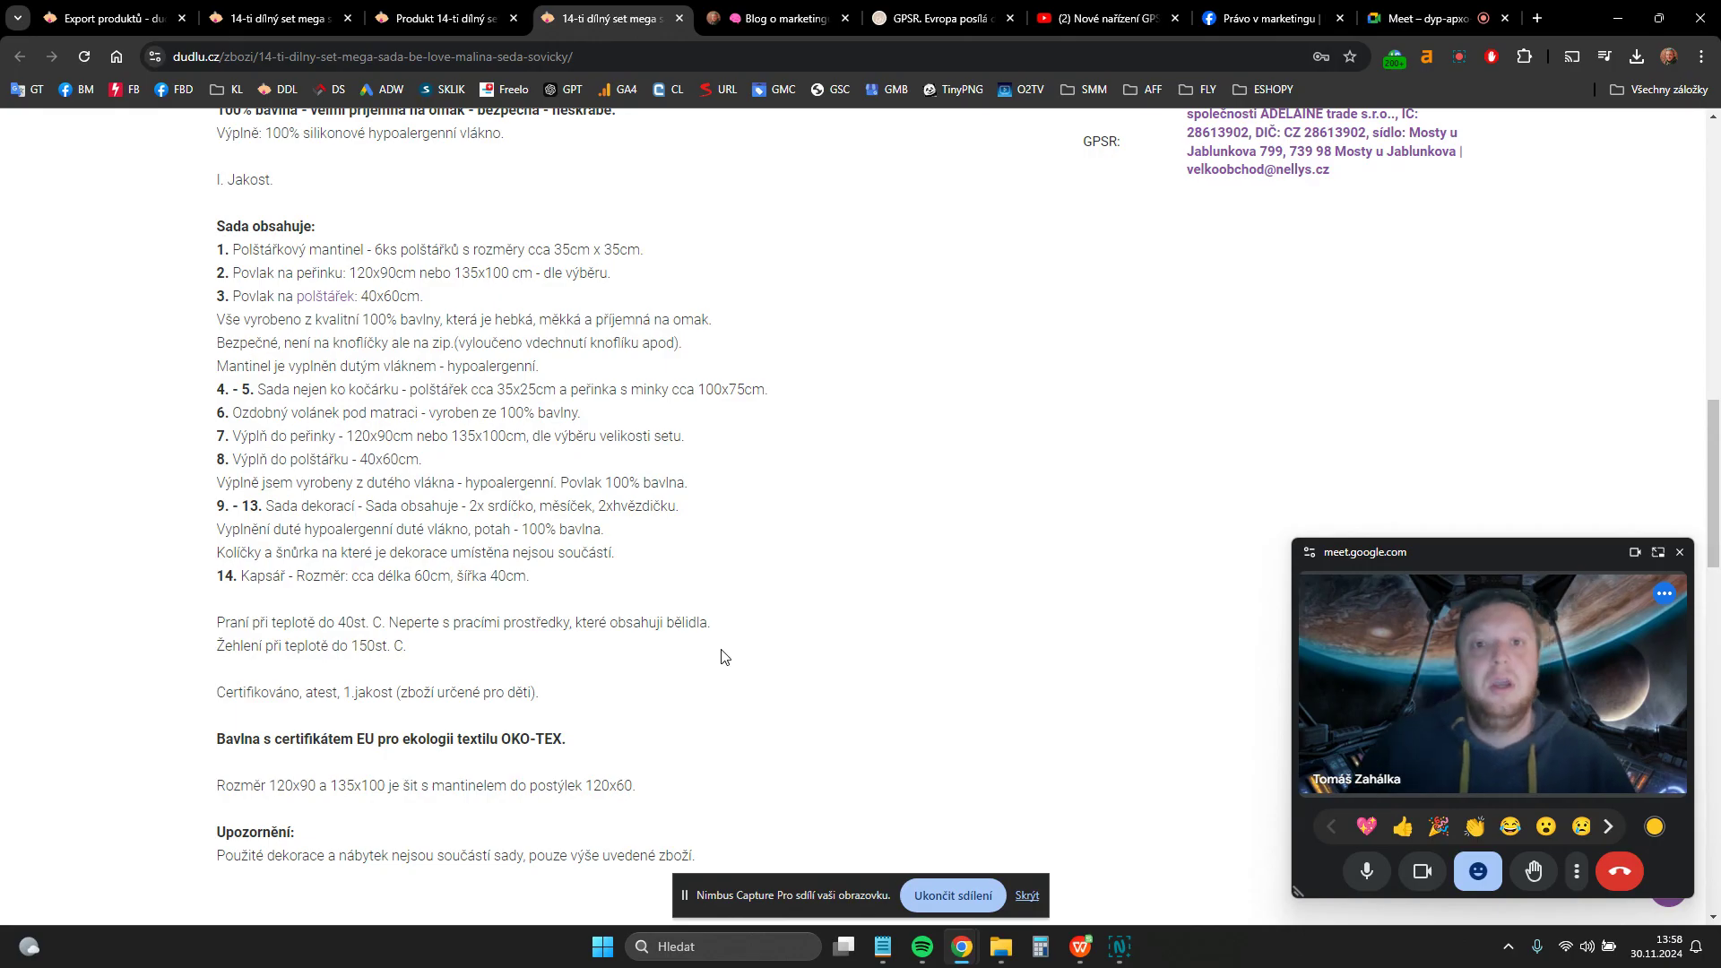
- Review the GPSR guide article's duties for distributors and e-shops, and the YouTube podcast episode on the new GPSR regulation
{"action": "left_click", "coordinate": [859, 25]}
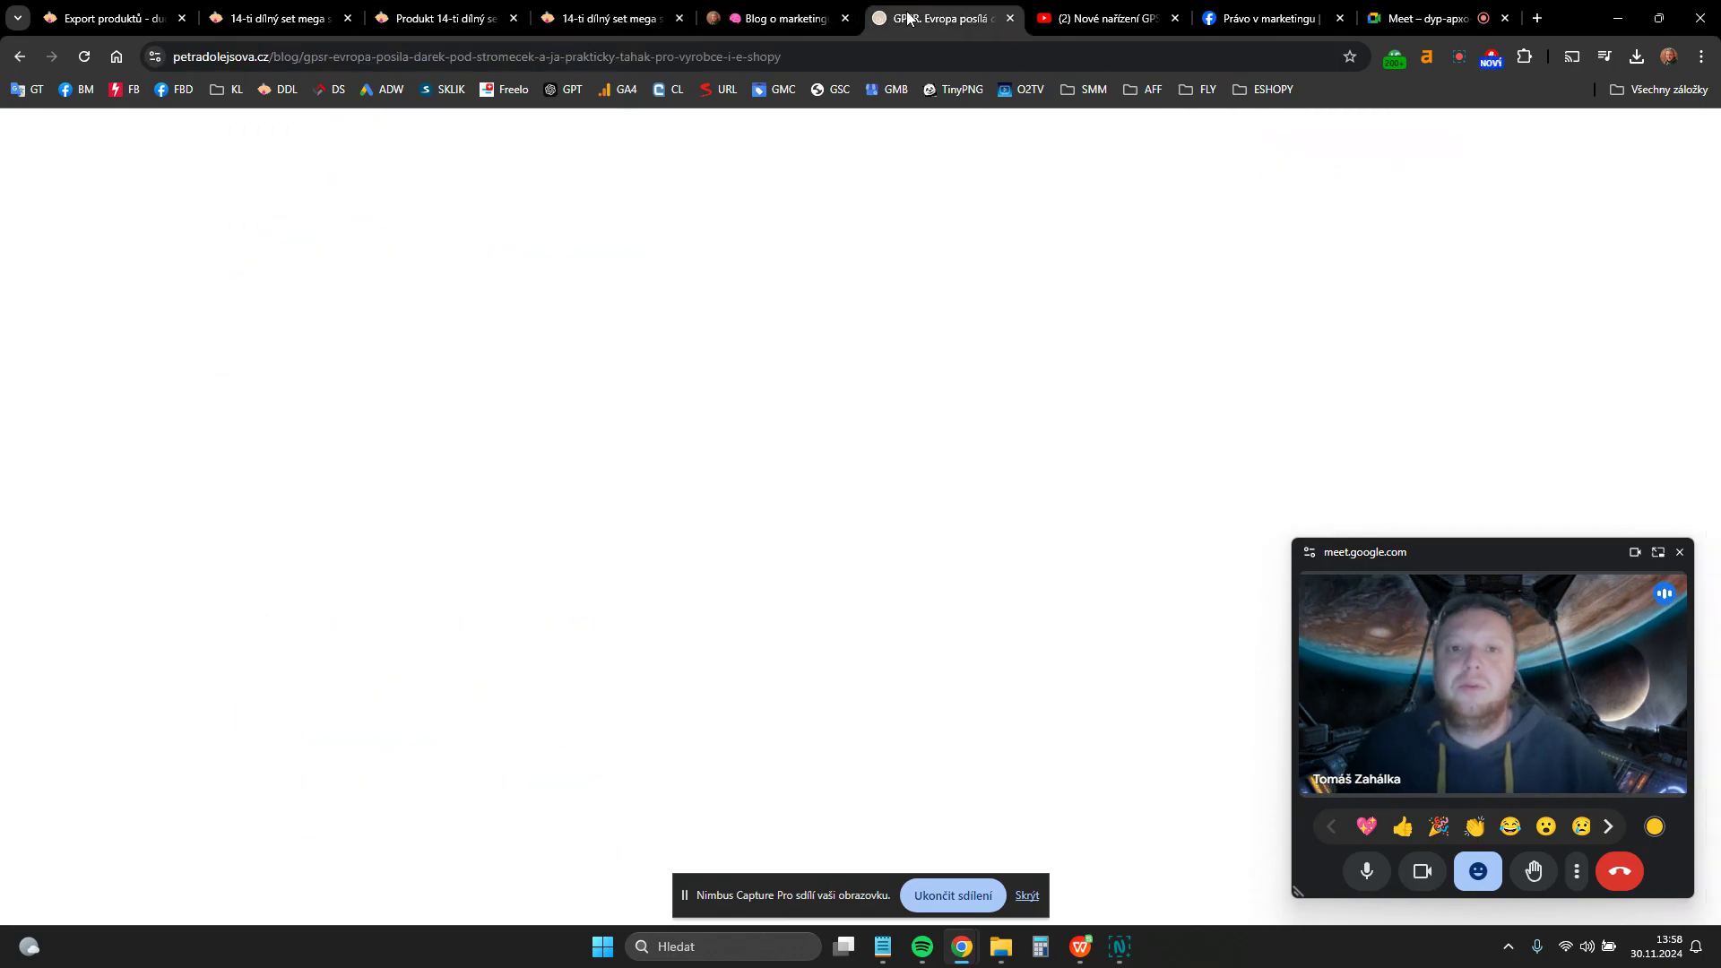
{"action": "scroll", "coordinate": [854, 358], "scroll_direction": "down", "scroll_amount": 10}
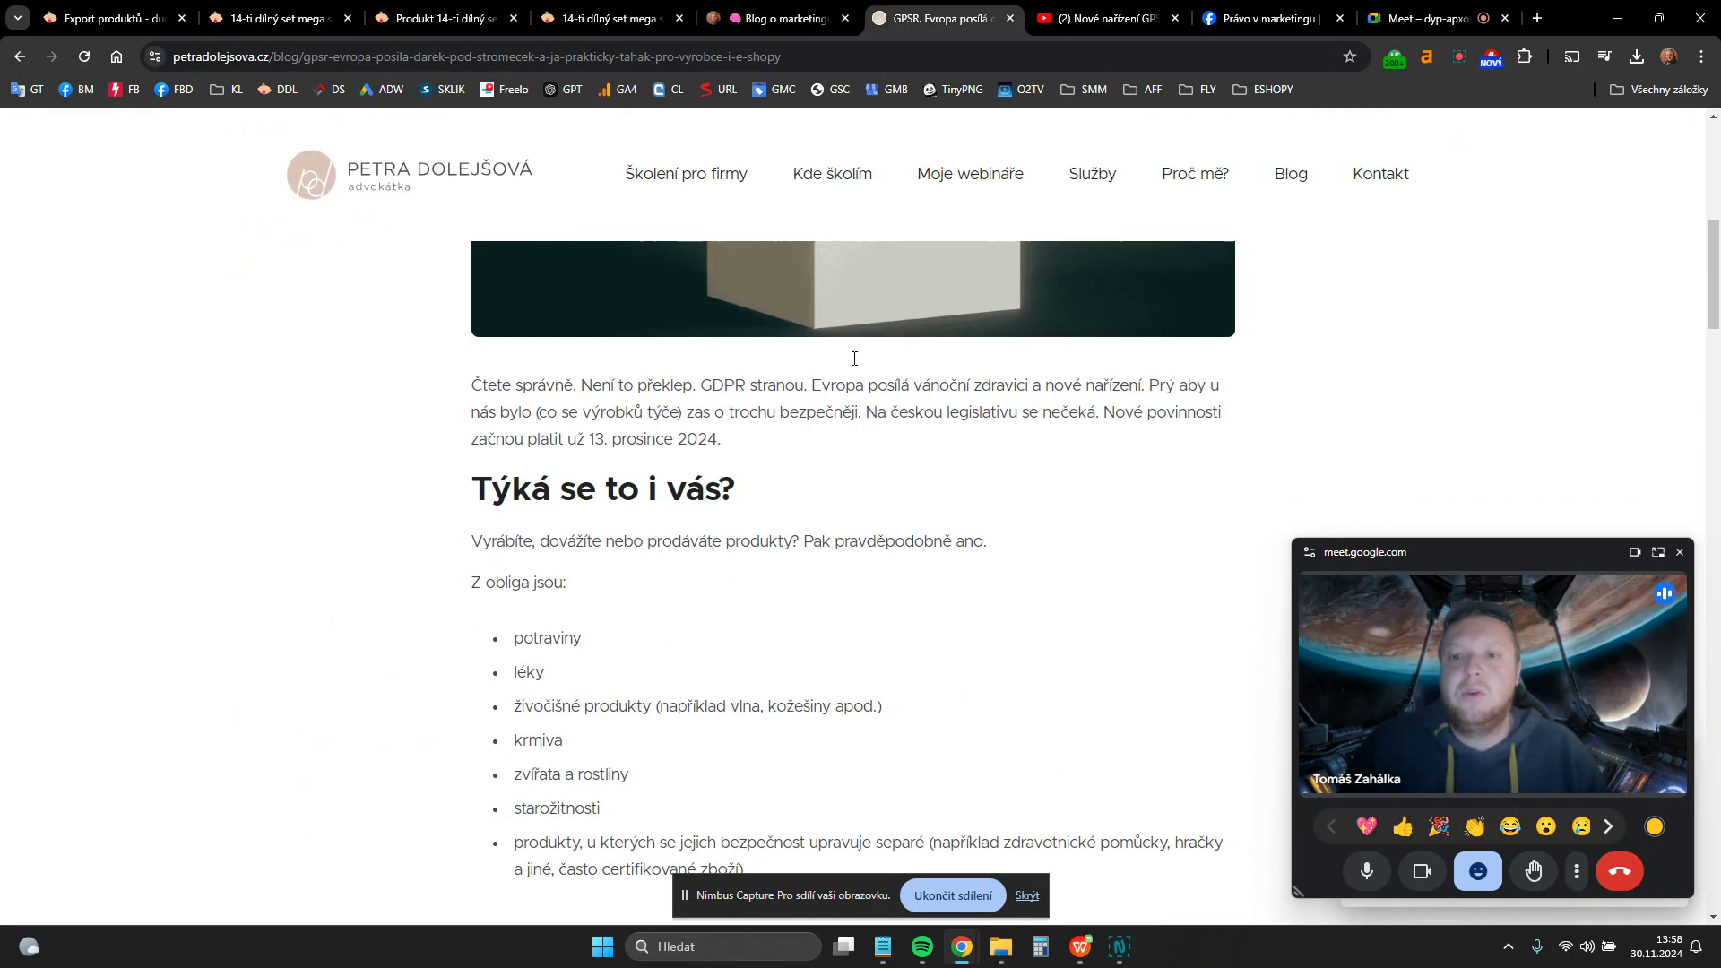
{"action": "scroll", "coordinate": [854, 358], "scroll_direction": "down", "scroll_amount": 7}
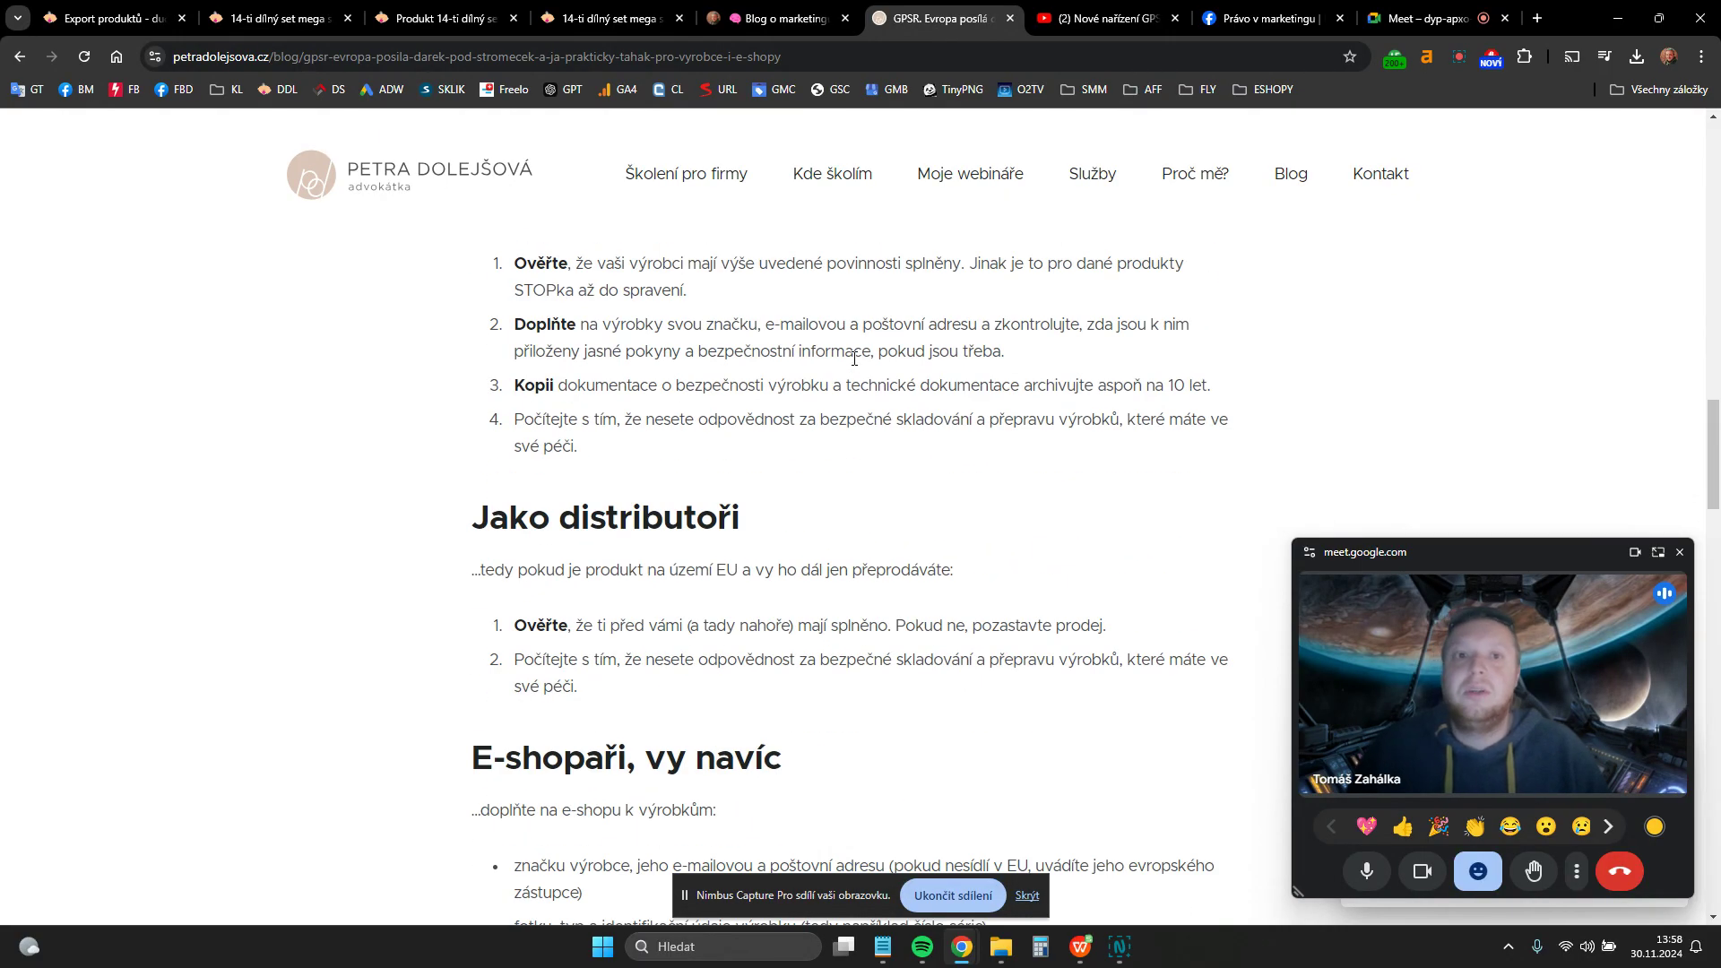
{"action": "left_click", "coordinate": [1098, 18]}
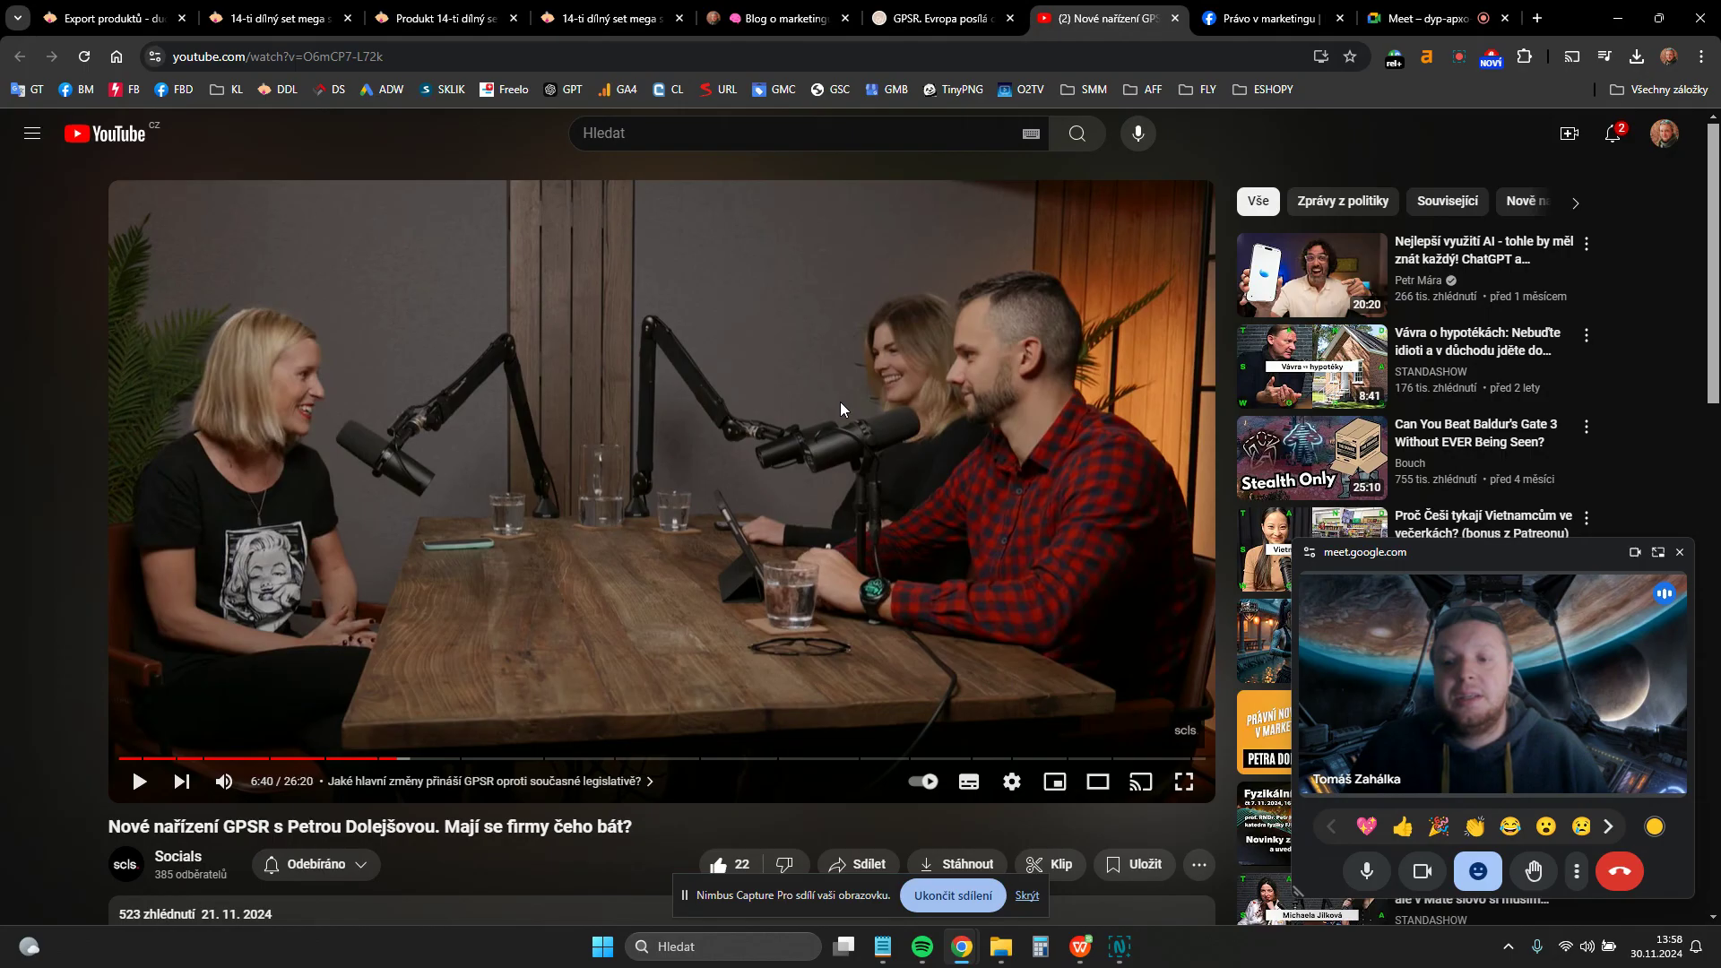
{"action": "scroll", "coordinate": [841, 402], "scroll_direction": "down", "scroll_amount": 1}
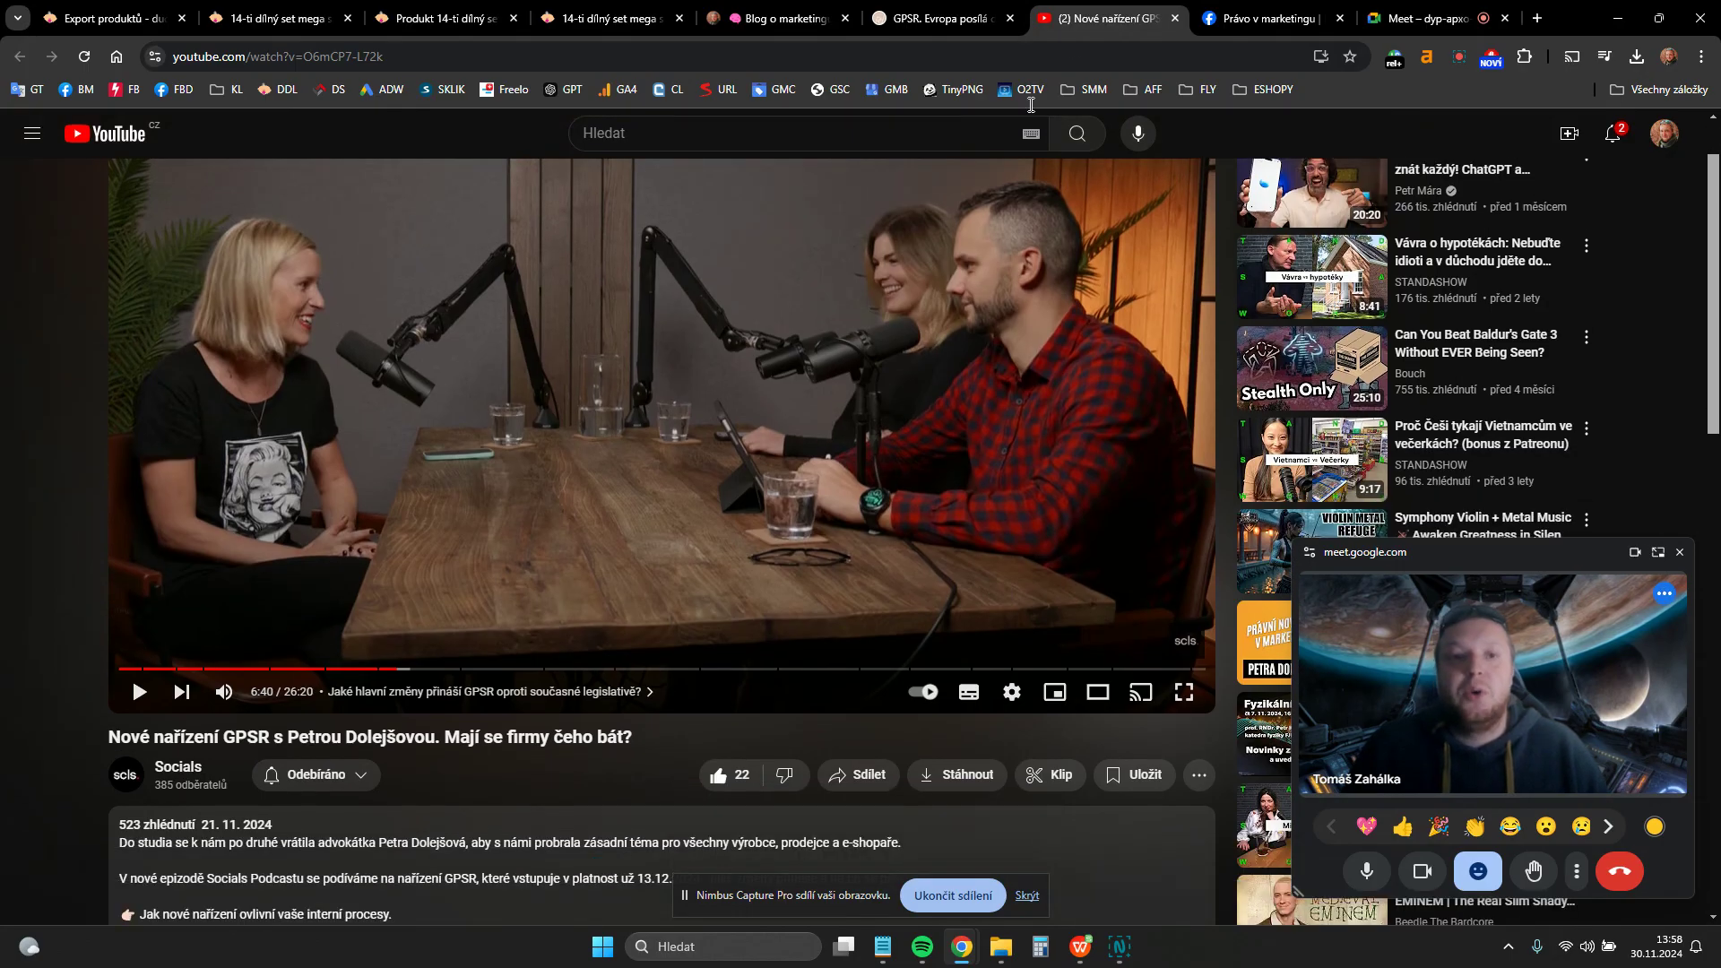
- Look through the "gpsr" search results in the Facebook group Právo v marketingu
{"action": "left_click", "coordinate": [1269, 18]}
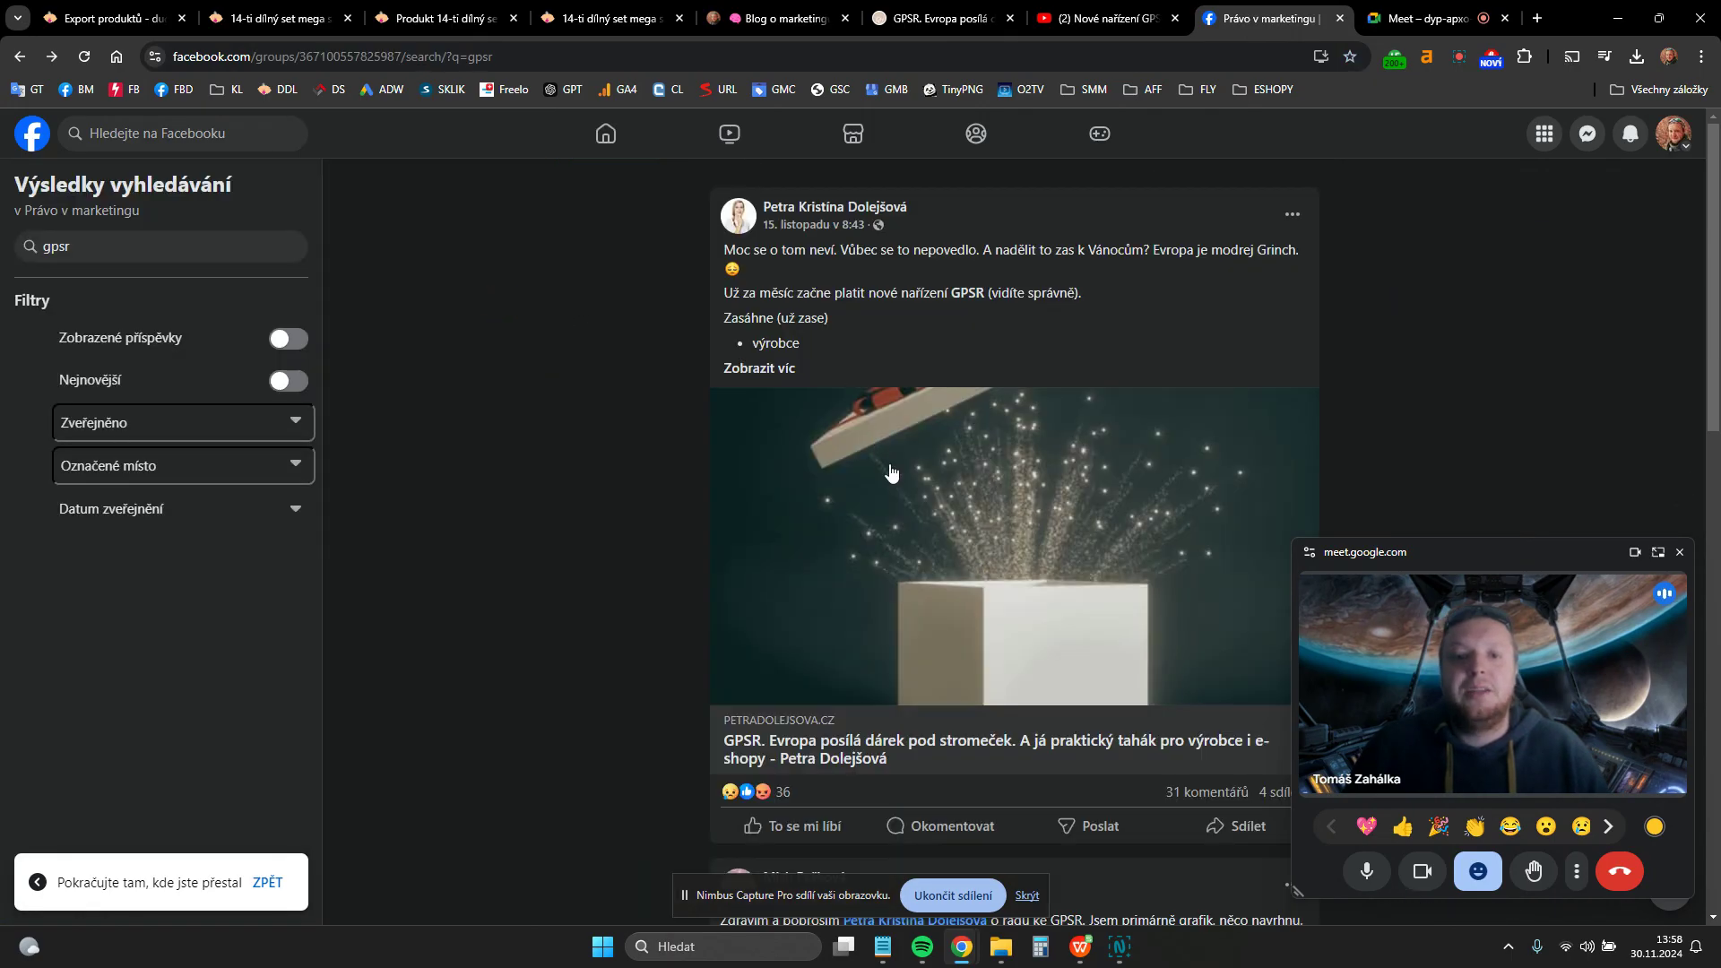
{"action": "scroll", "coordinate": [889, 538], "scroll_direction": "down", "scroll_amount": 7}
{"action": "scroll", "coordinate": [883, 574], "scroll_direction": "up", "scroll_amount": 7}
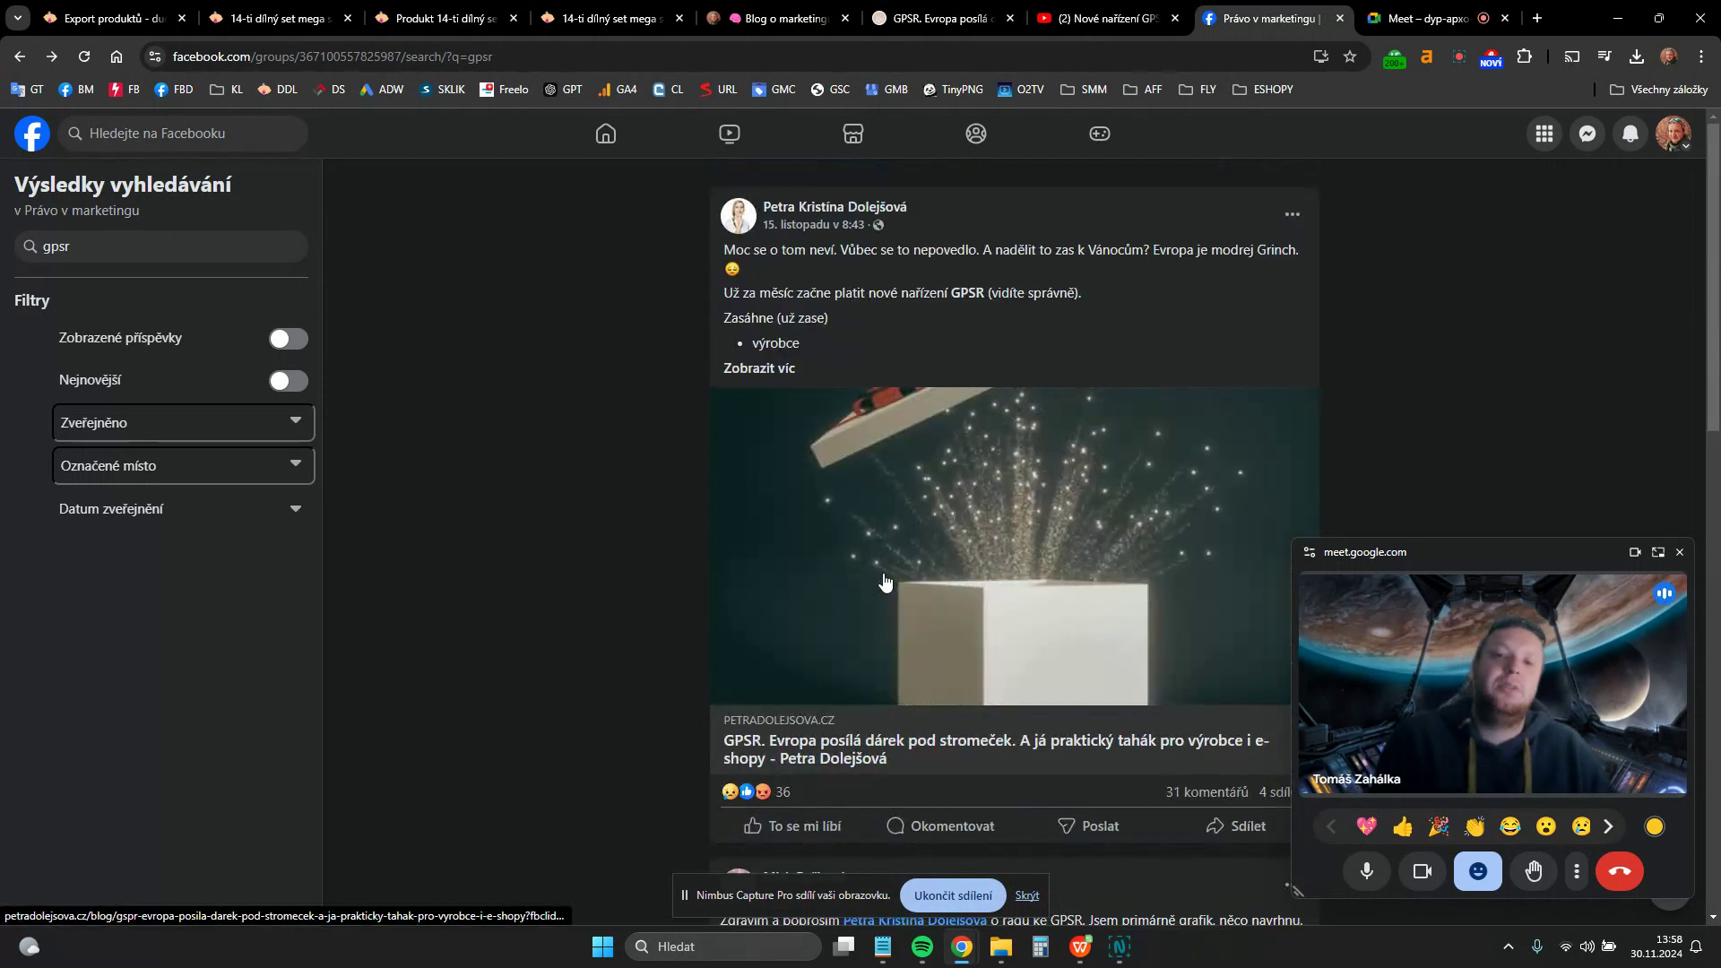
{"action": "scroll", "coordinate": [1058, 556], "scroll_direction": "down", "scroll_amount": 3}
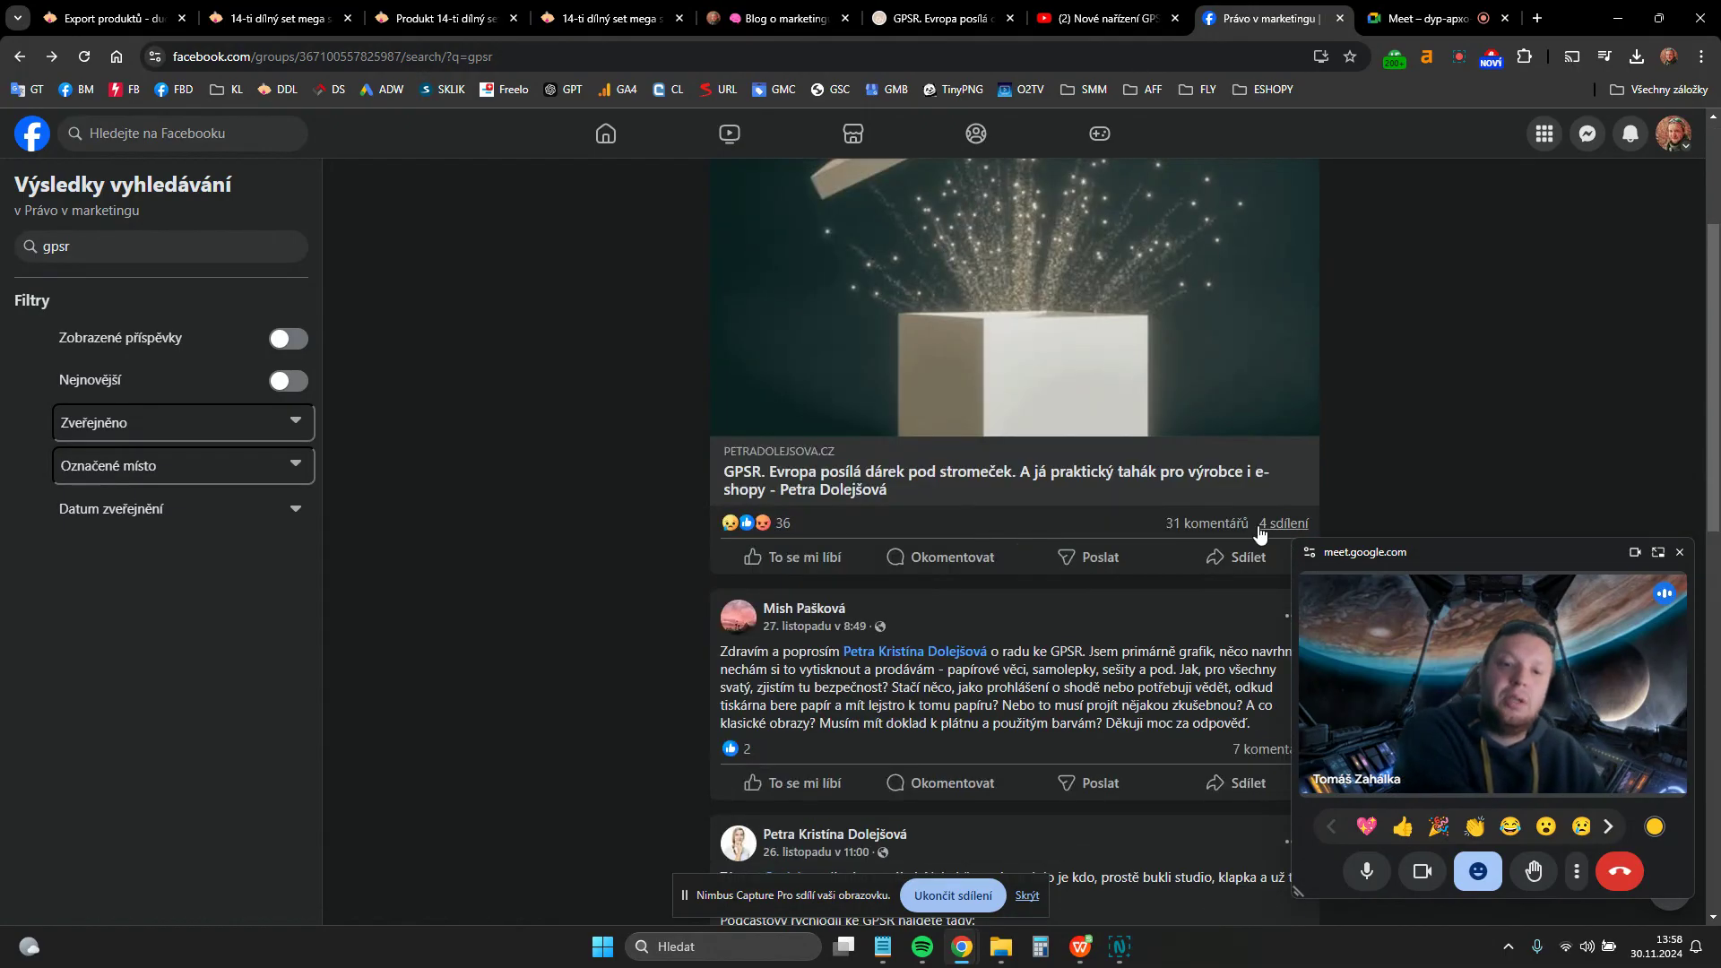
{"action": "scroll", "coordinate": [918, 555], "scroll_direction": "up", "scroll_amount": 2}
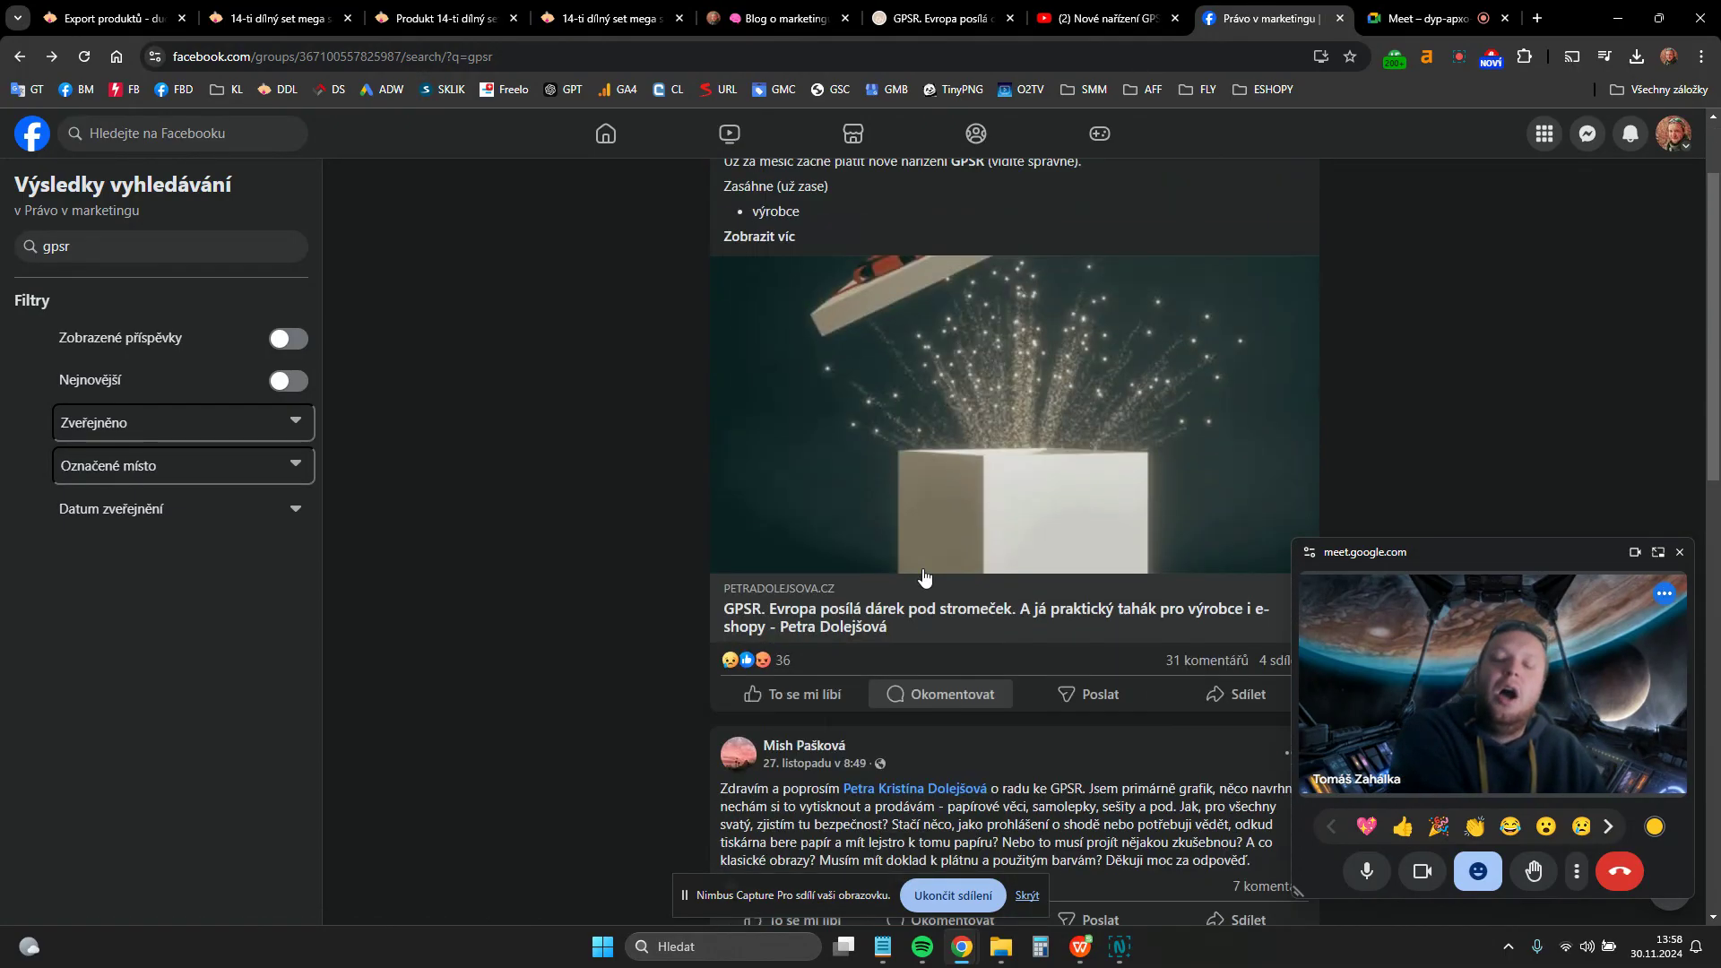
{"action": "scroll", "coordinate": [924, 577], "scroll_direction": "up", "scroll_amount": 2}
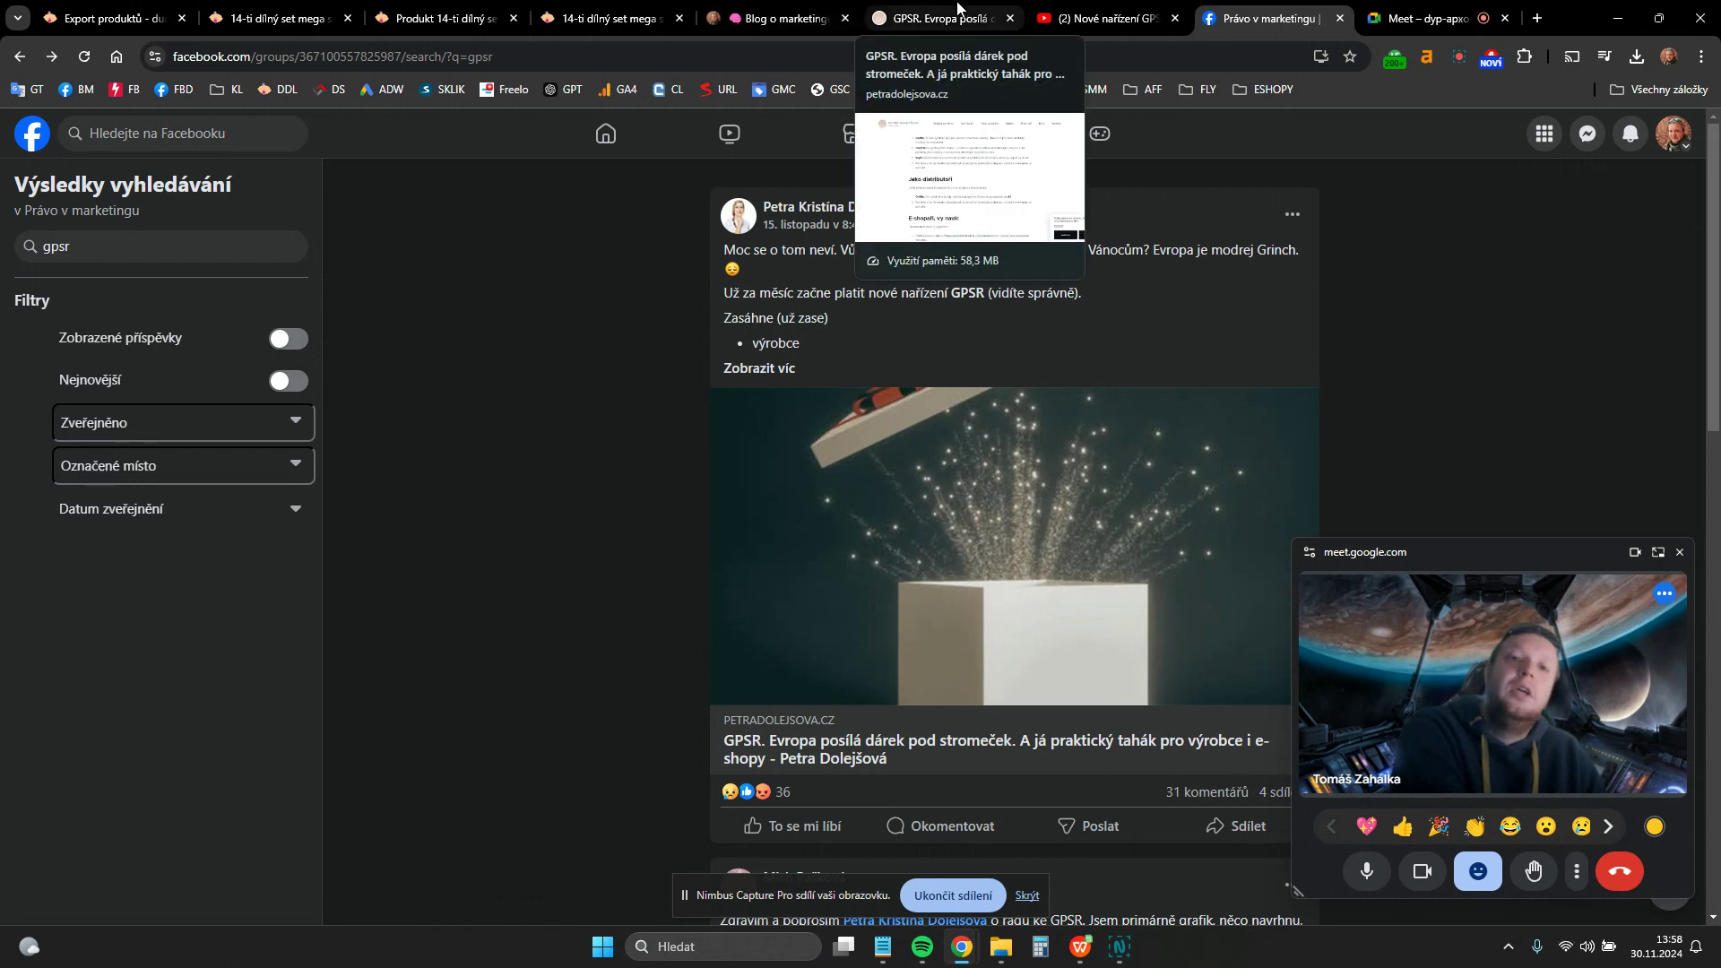
- Go back to the 14-piece bedding set's product administration and check its GPSR descriptive parameter value through to the end
{"action": "left_click", "coordinate": [777, 16]}
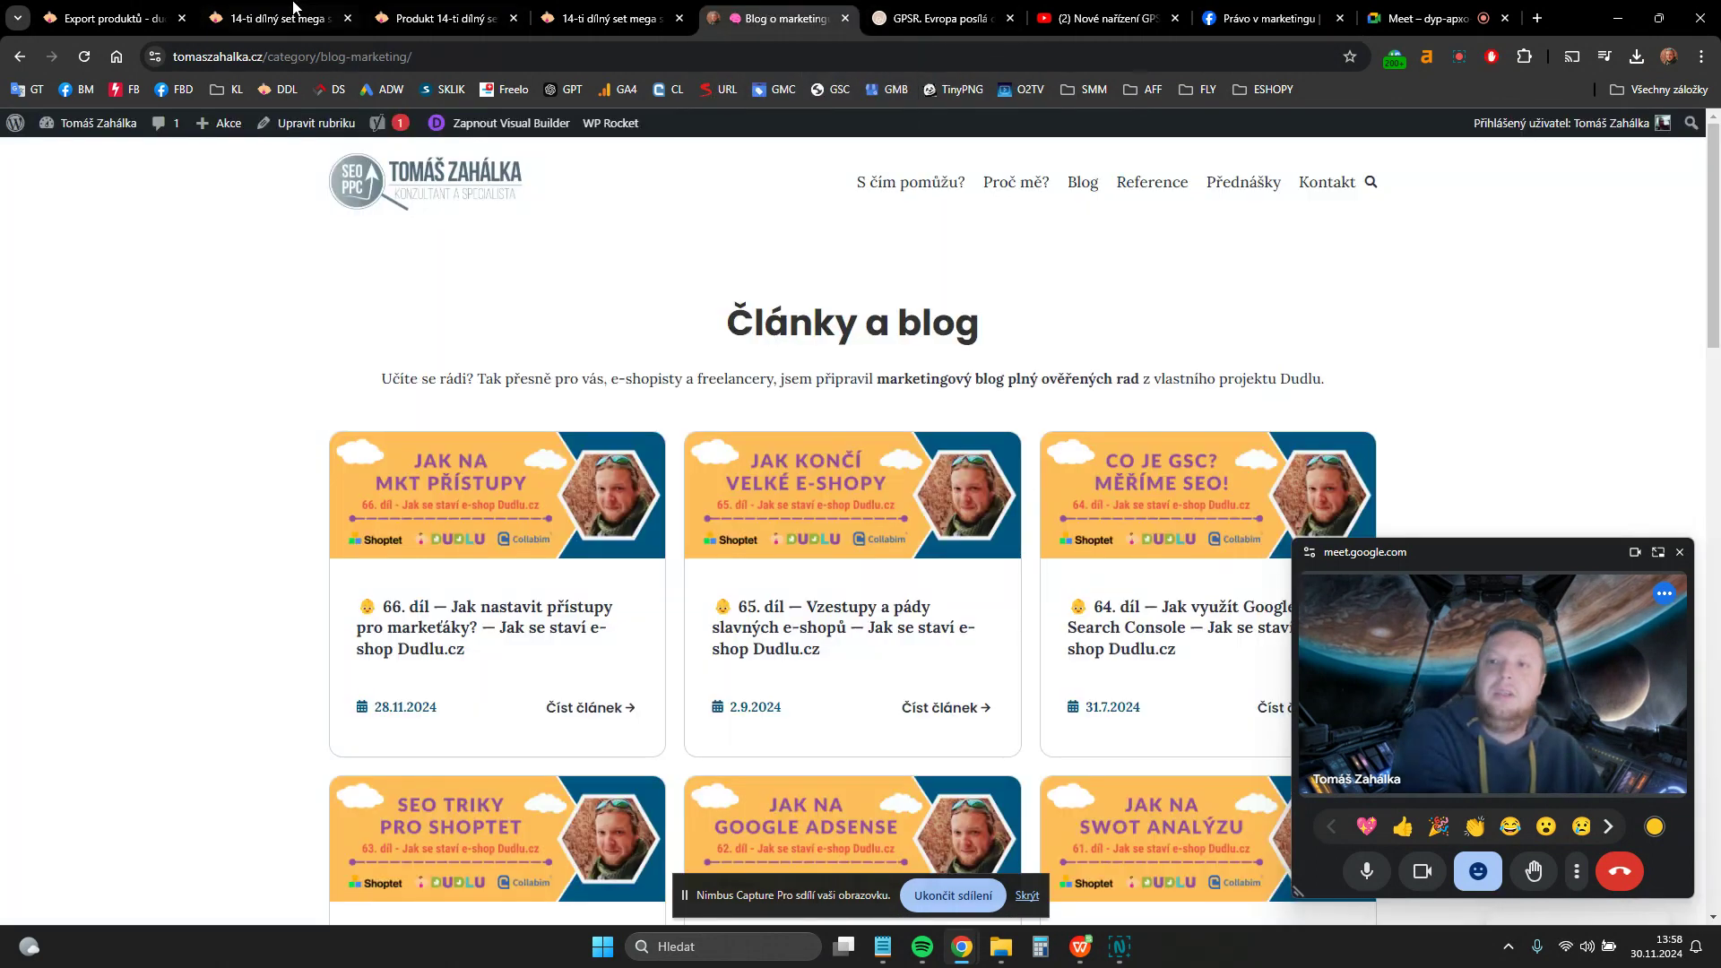
{"action": "left_click", "coordinate": [101, 13]}
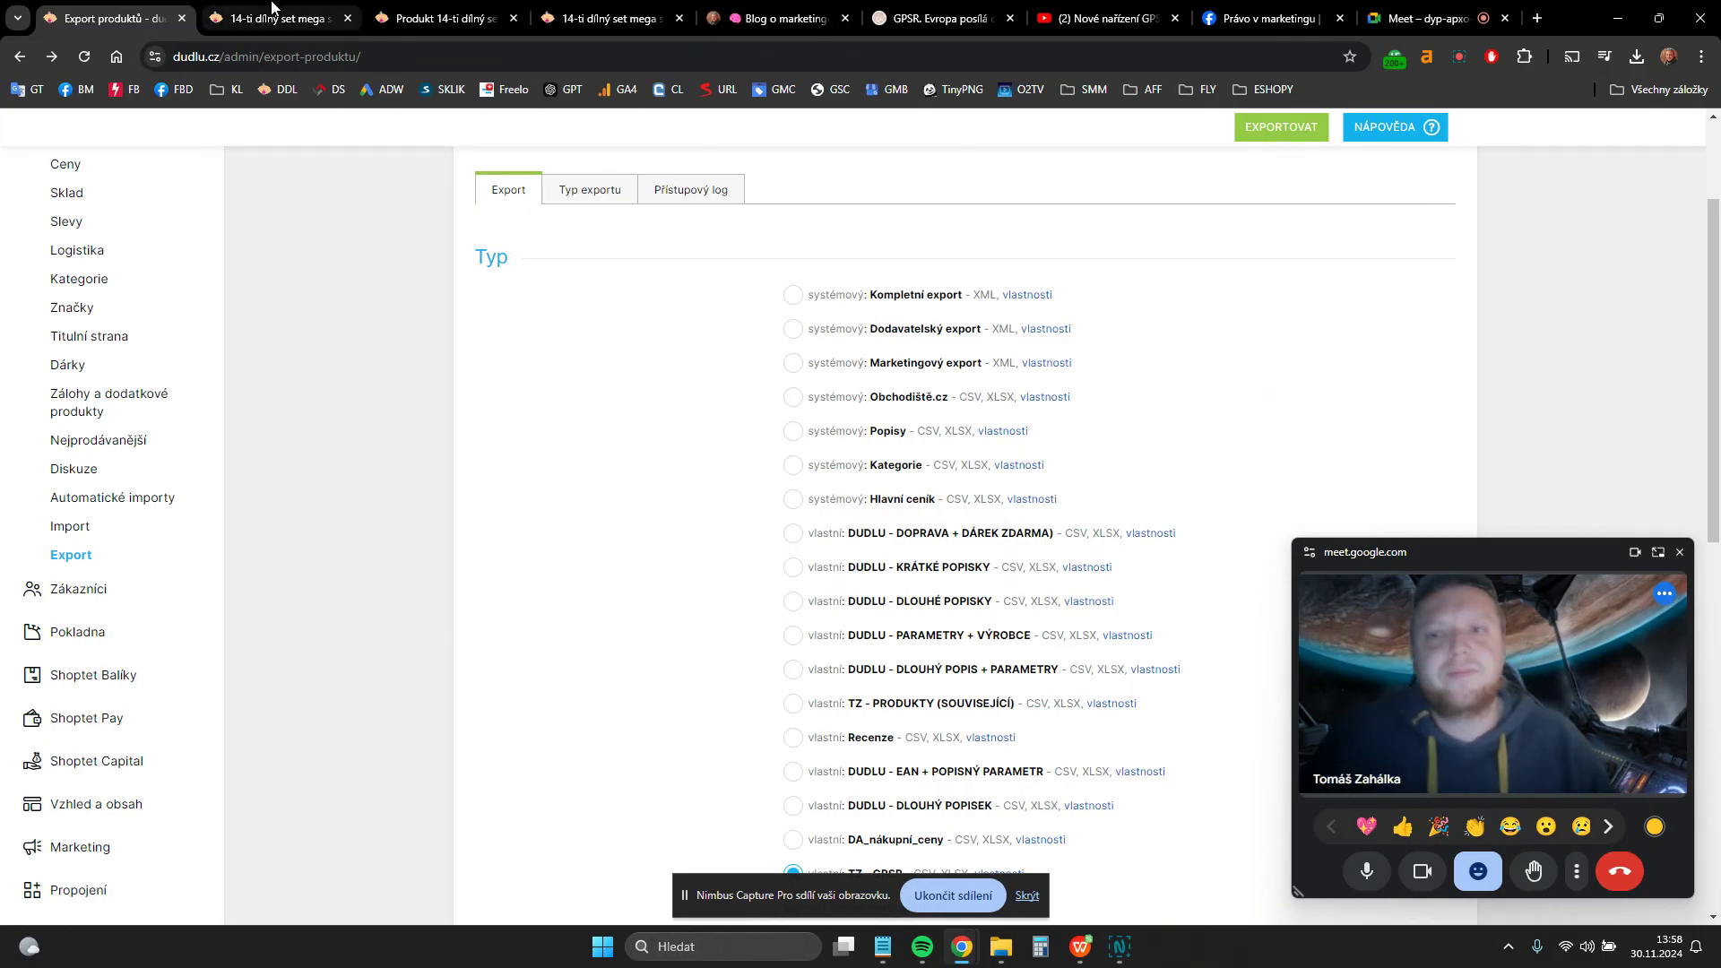
{"action": "left_click", "coordinate": [371, 13]}
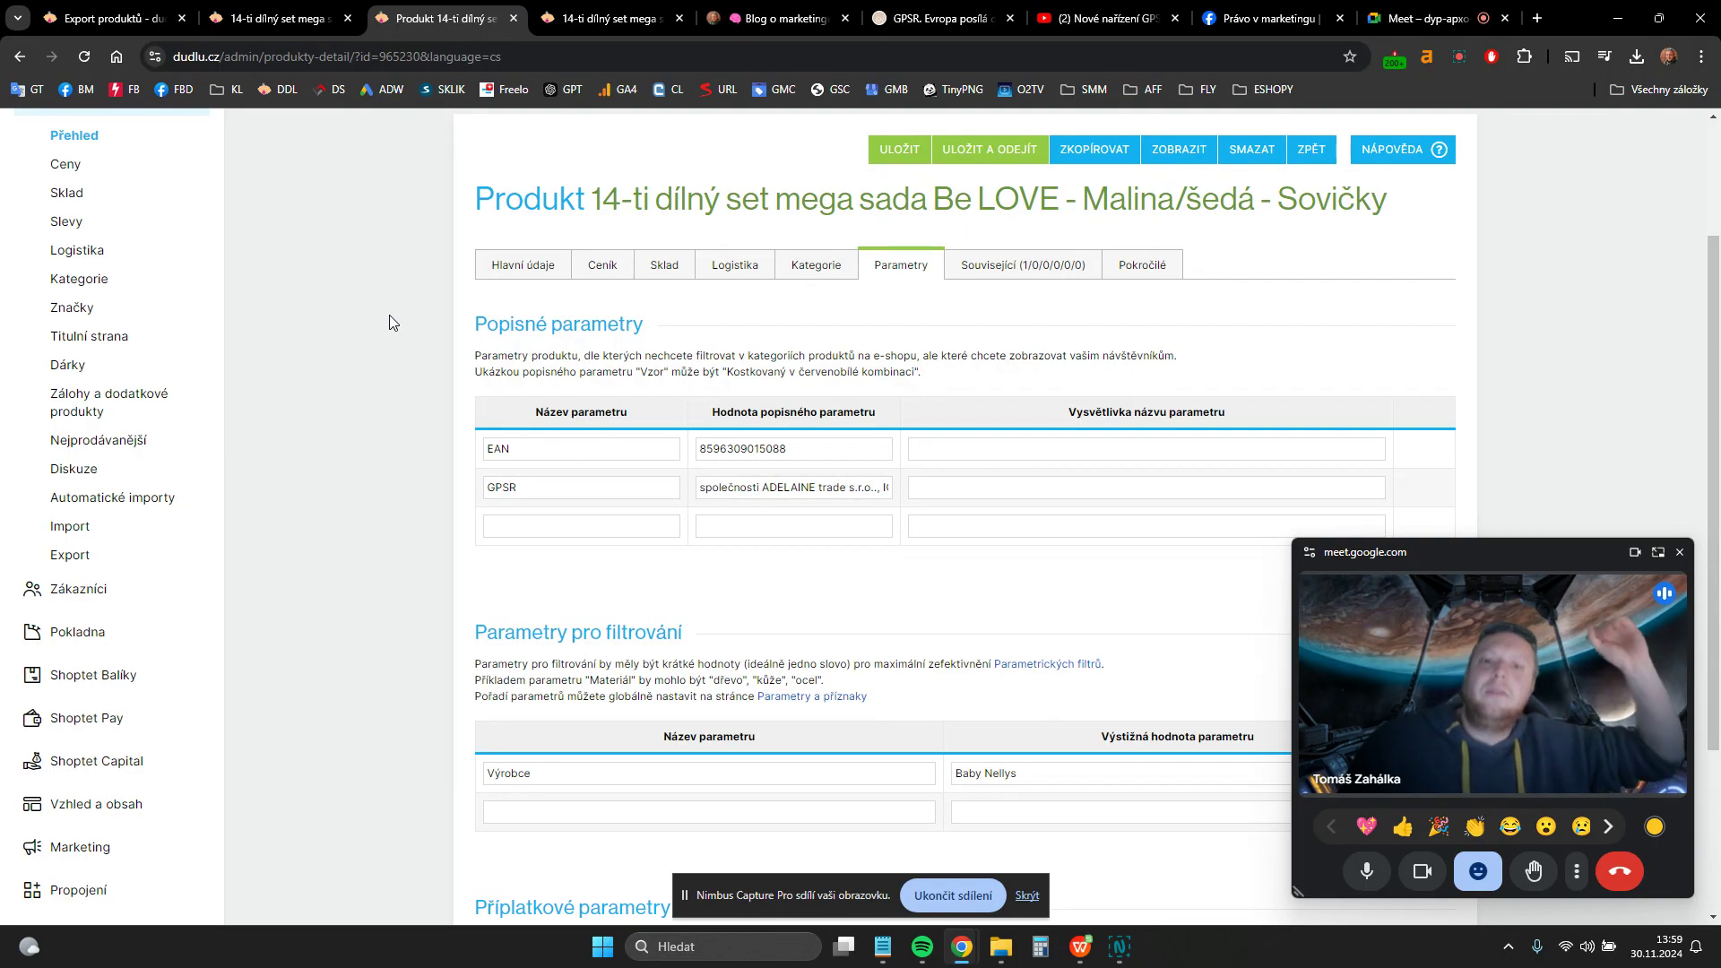
{"action": "left_click_drag", "start_coordinate": [887, 487], "coordinate": [923, 499]}
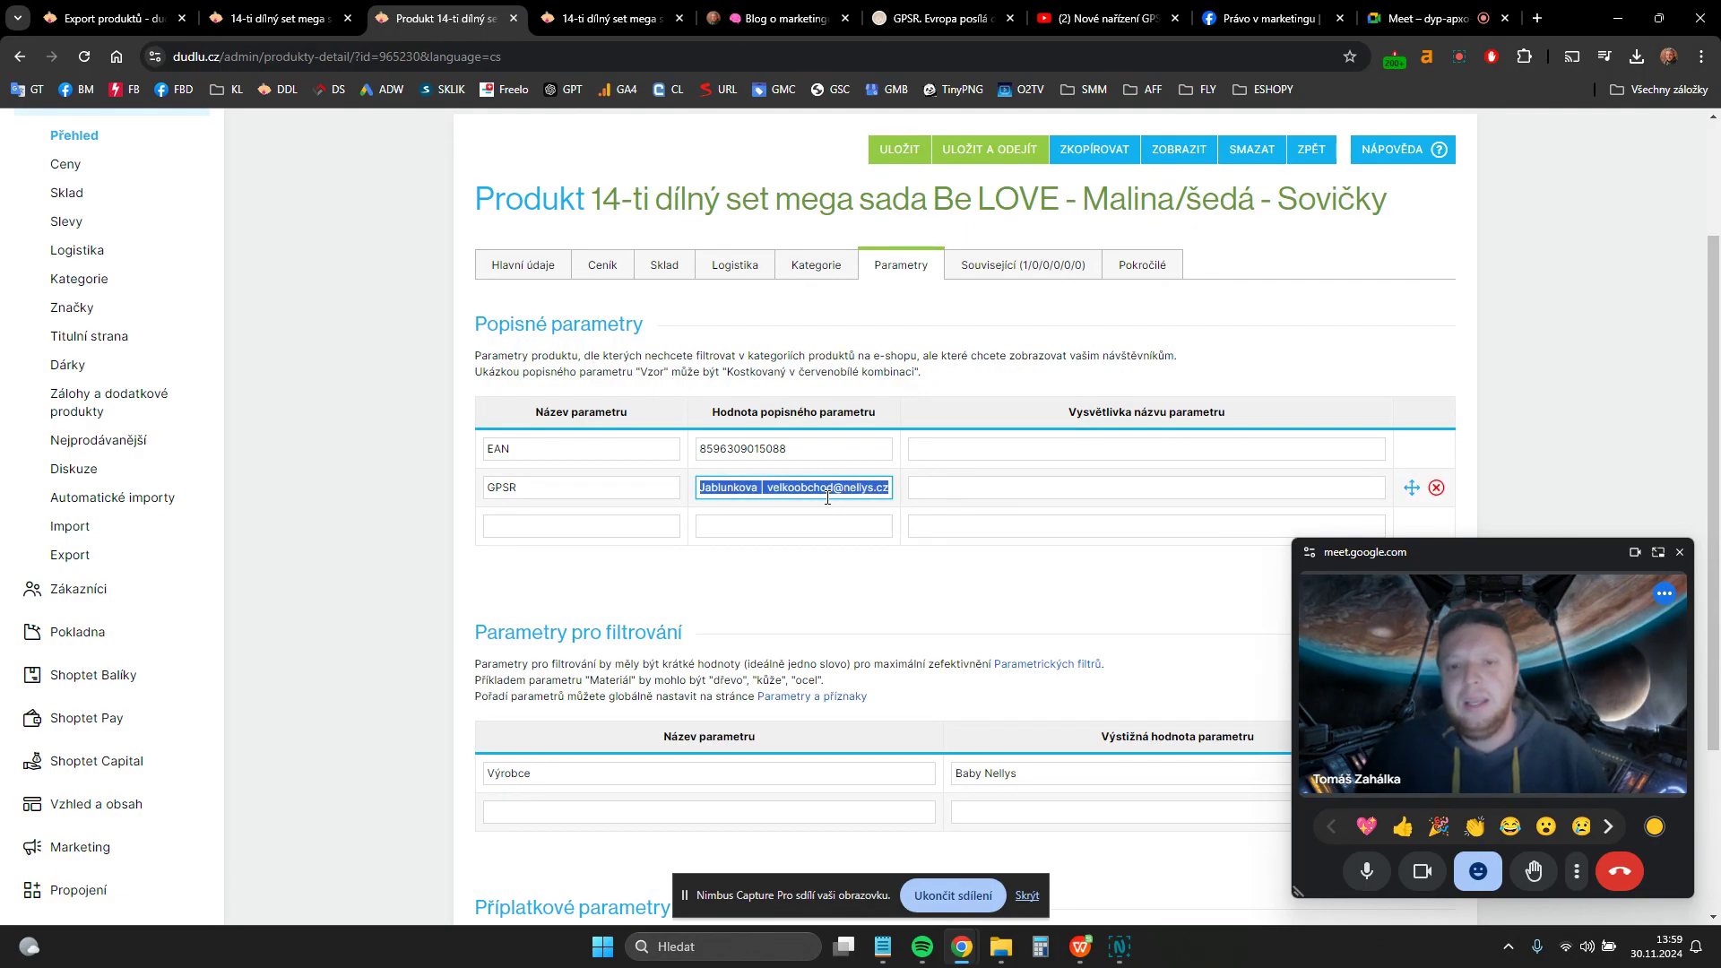
- Look through the product's main data, including its short and detailed descriptions and photo gallery
{"action": "left_click", "coordinate": [525, 267]}
{"action": "scroll", "coordinate": [684, 585], "scroll_direction": "down", "scroll_amount": 10}
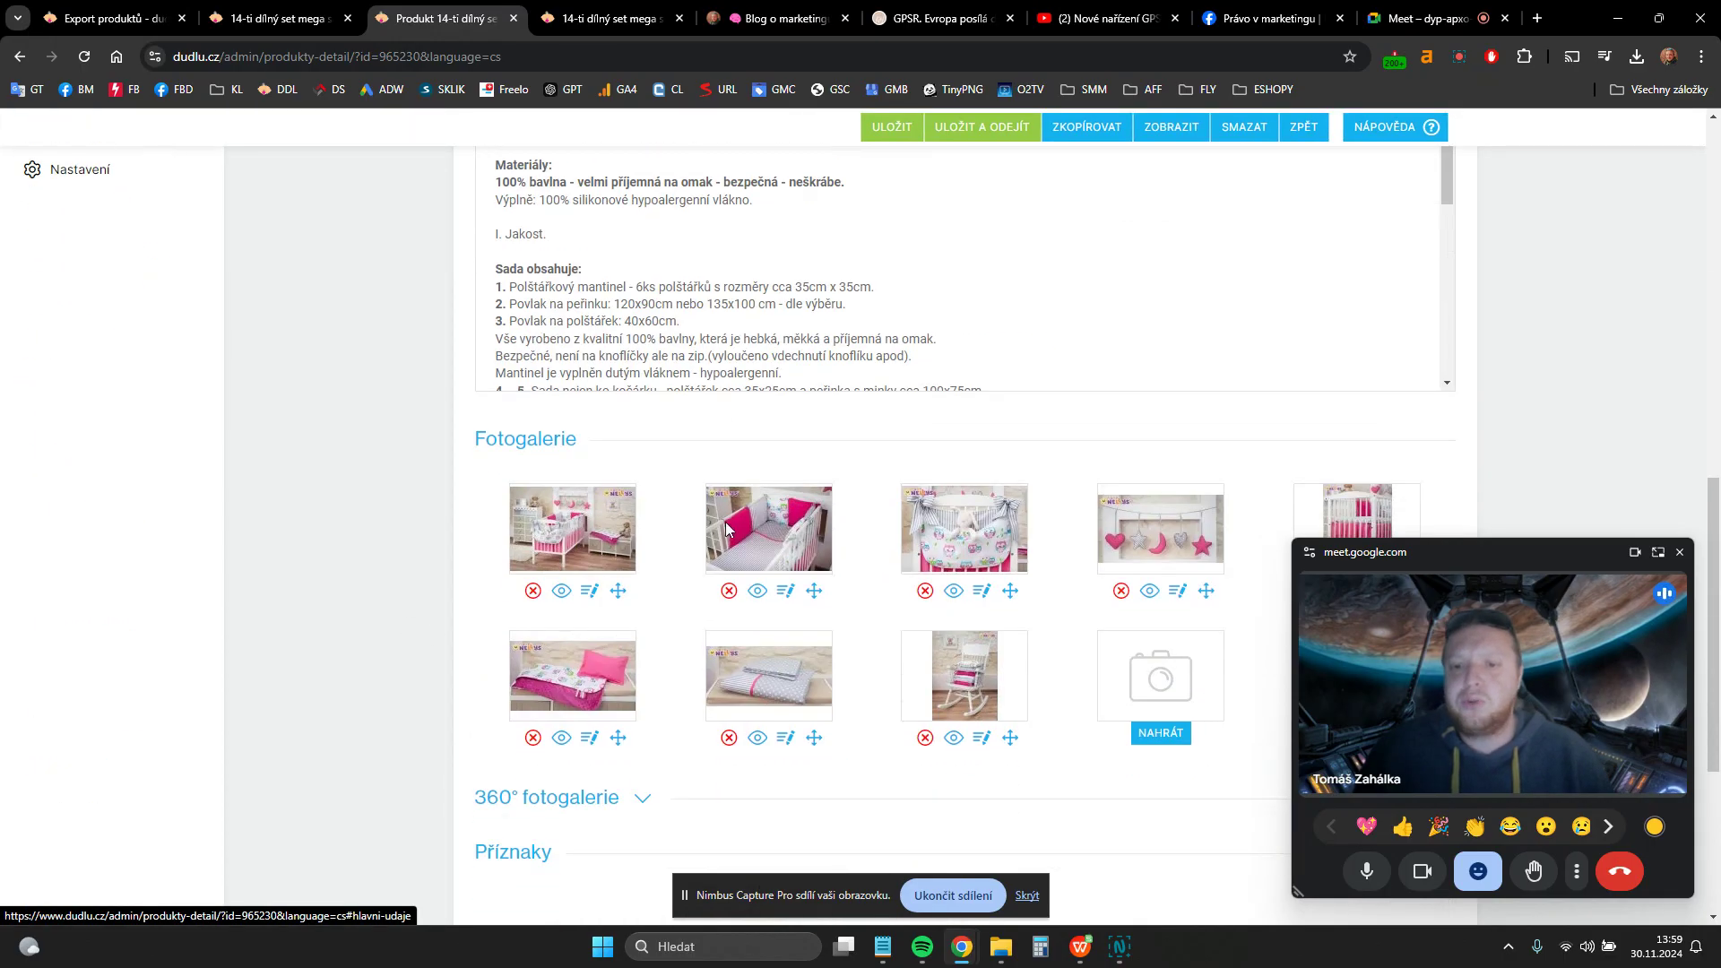
{"action": "scroll", "coordinate": [719, 408], "scroll_direction": "up", "scroll_amount": 8}
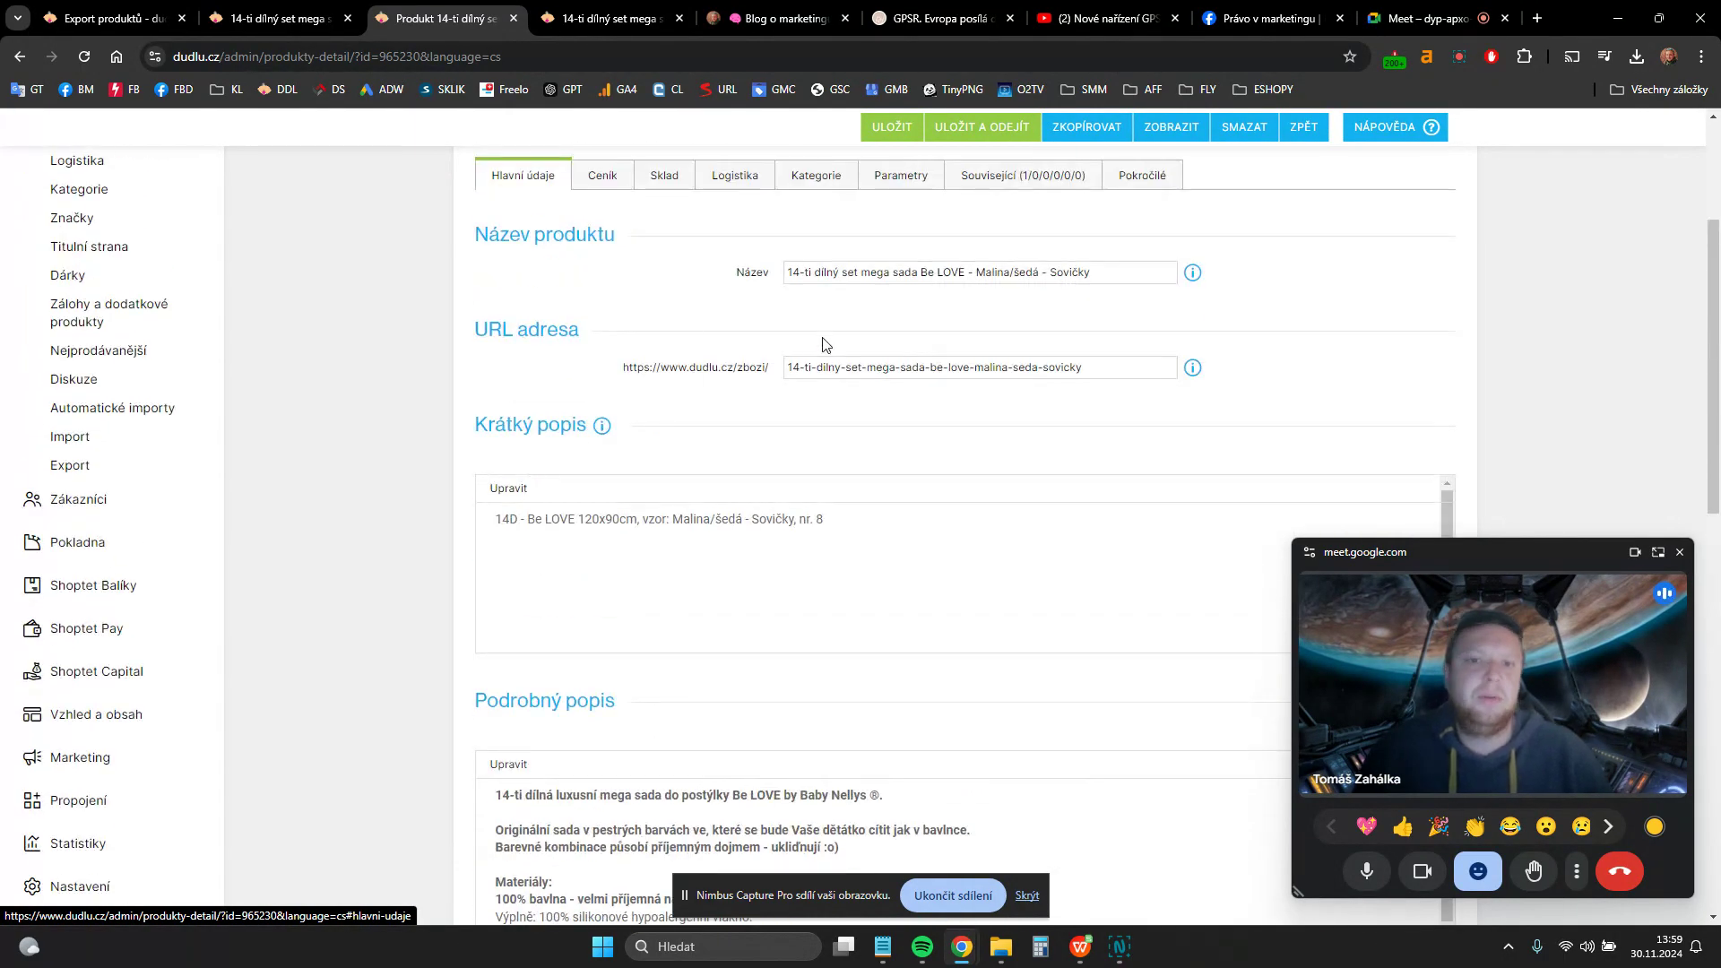
{"action": "scroll", "coordinate": [820, 354], "scroll_direction": "up", "scroll_amount": 3}
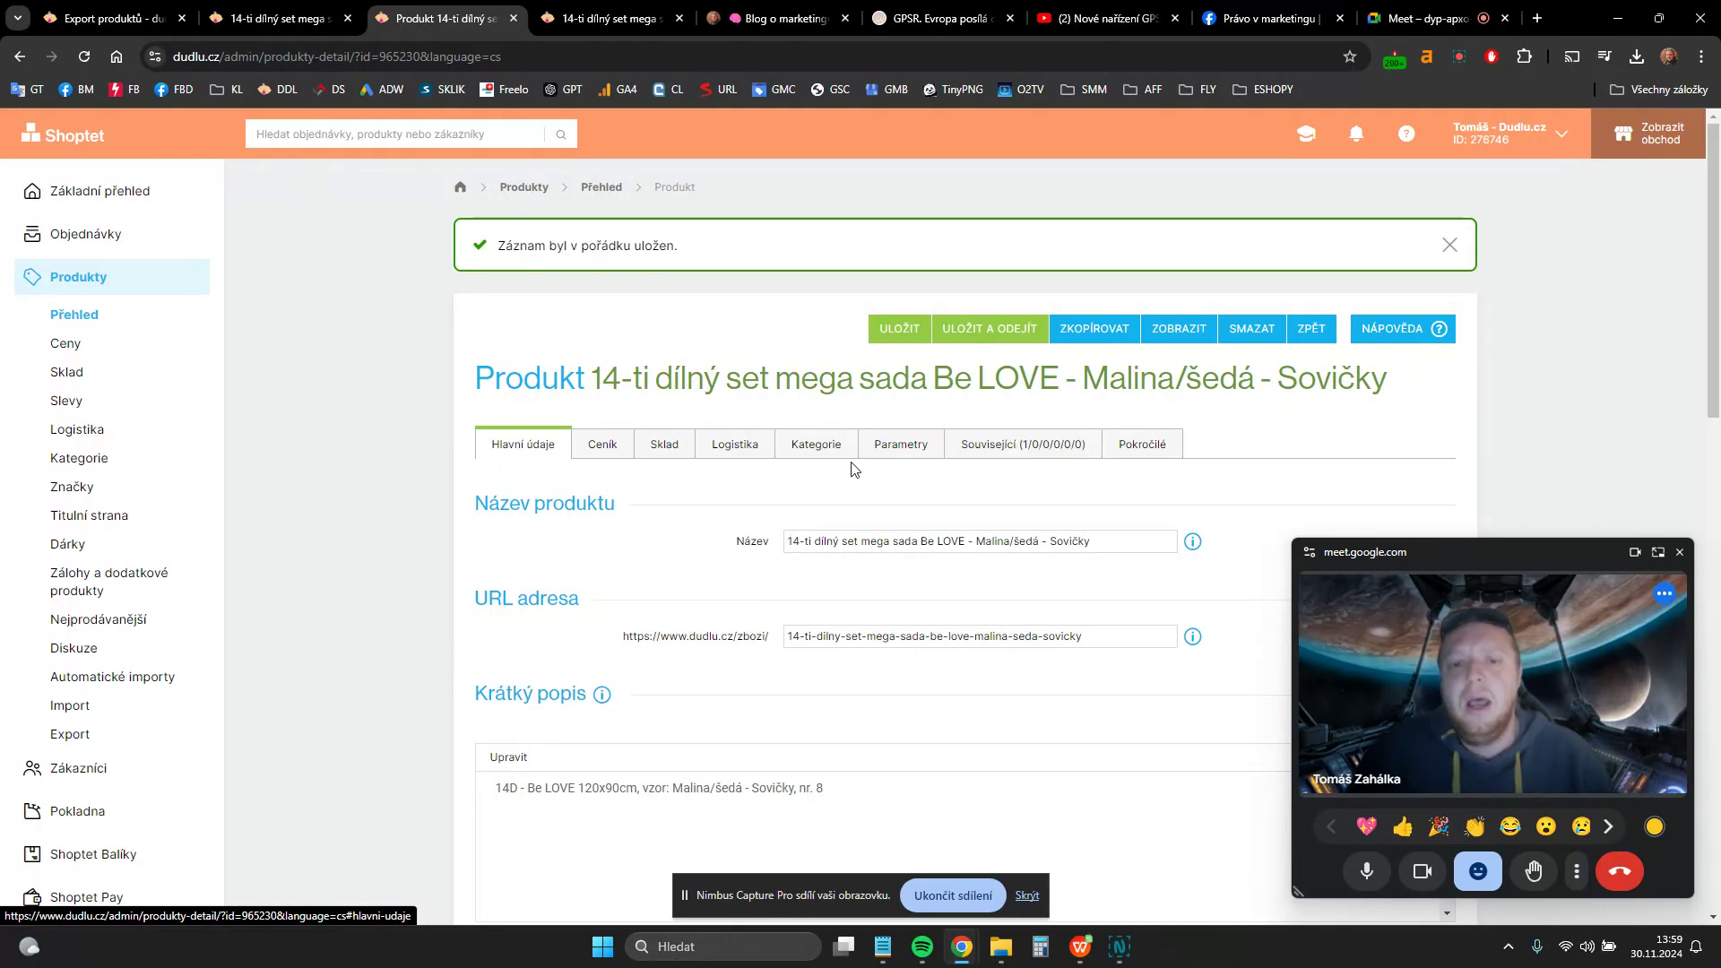
- Compare the product's GPSR descriptive parameter with the additional parameters shown on its public product page
{"action": "left_click", "coordinate": [892, 442]}
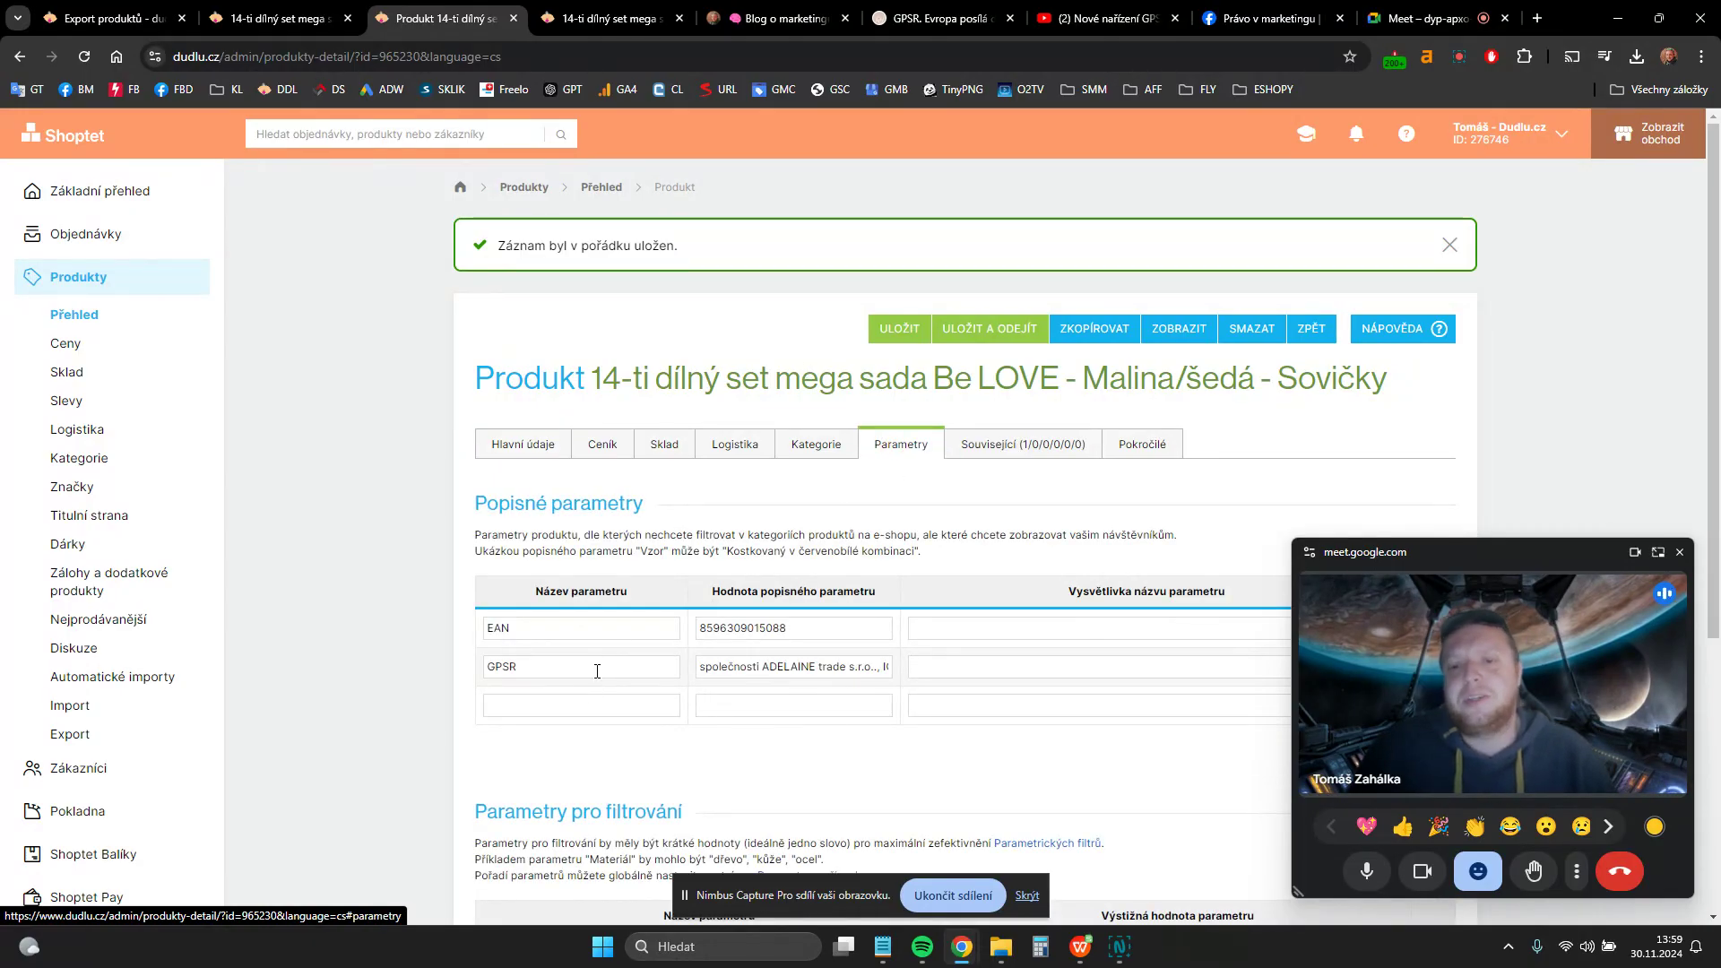
{"action": "left_click", "coordinate": [581, 17]}
{"action": "scroll", "coordinate": [932, 478], "scroll_direction": "up", "scroll_amount": 8}
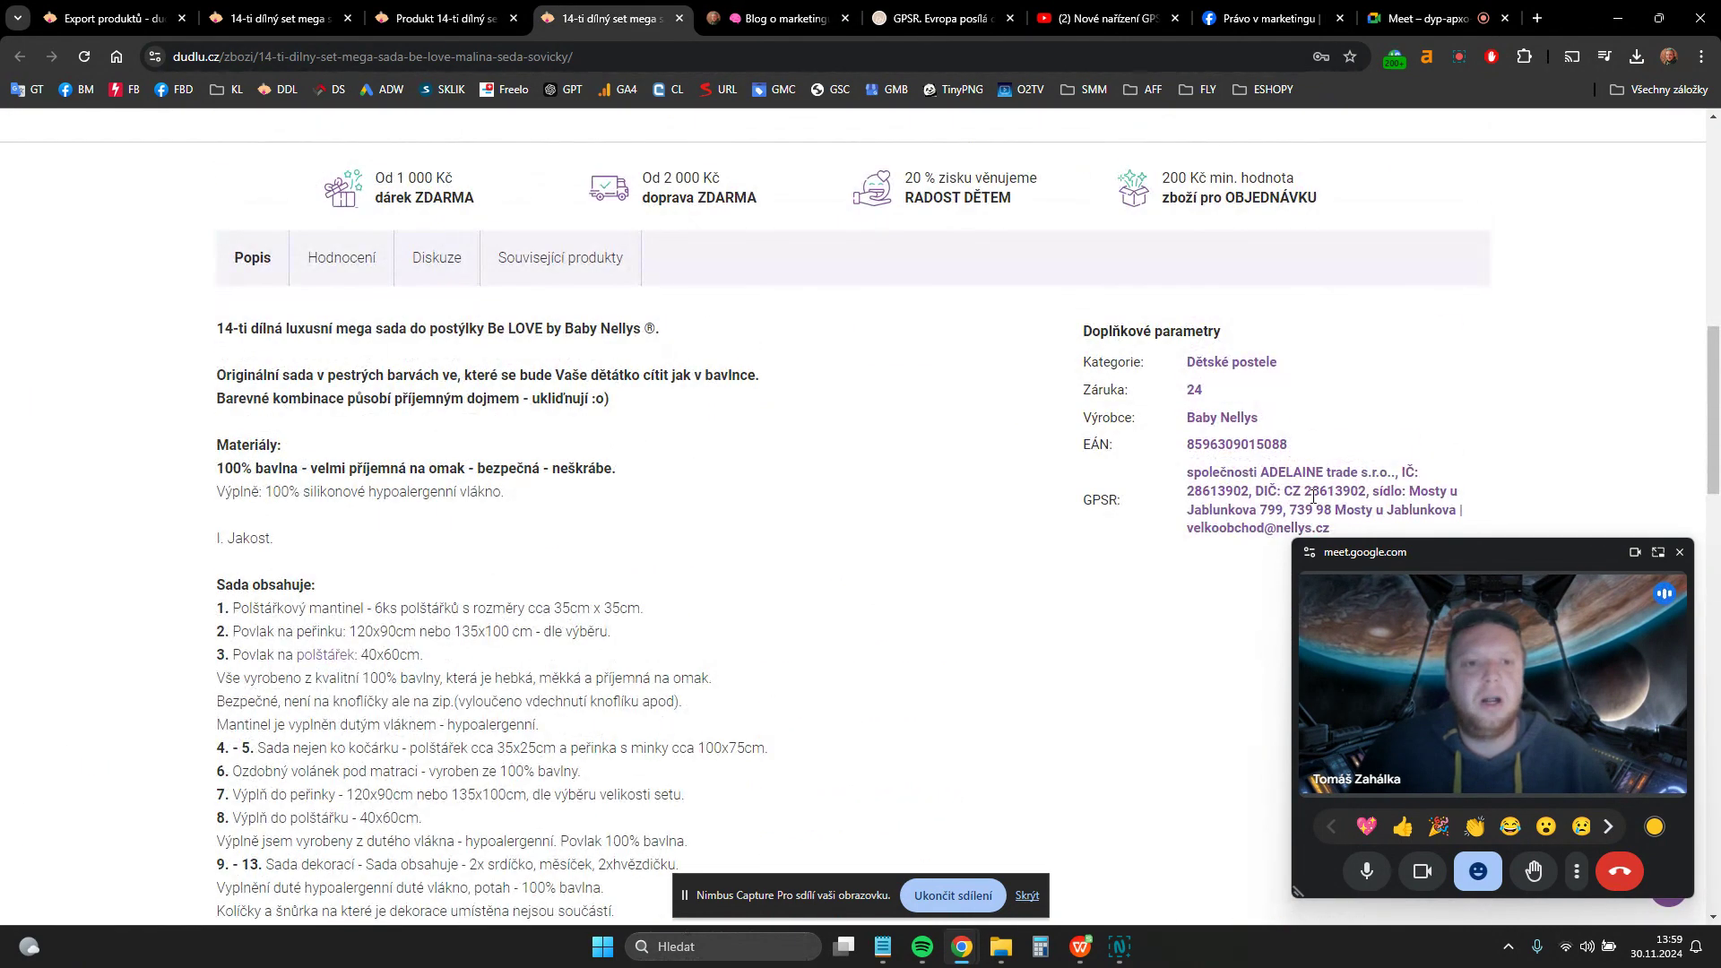
- Examine the product's descriptive parameters and filtering parameters in the administration, including the empty filtering parameter row
{"action": "left_click", "coordinate": [462, 18]}
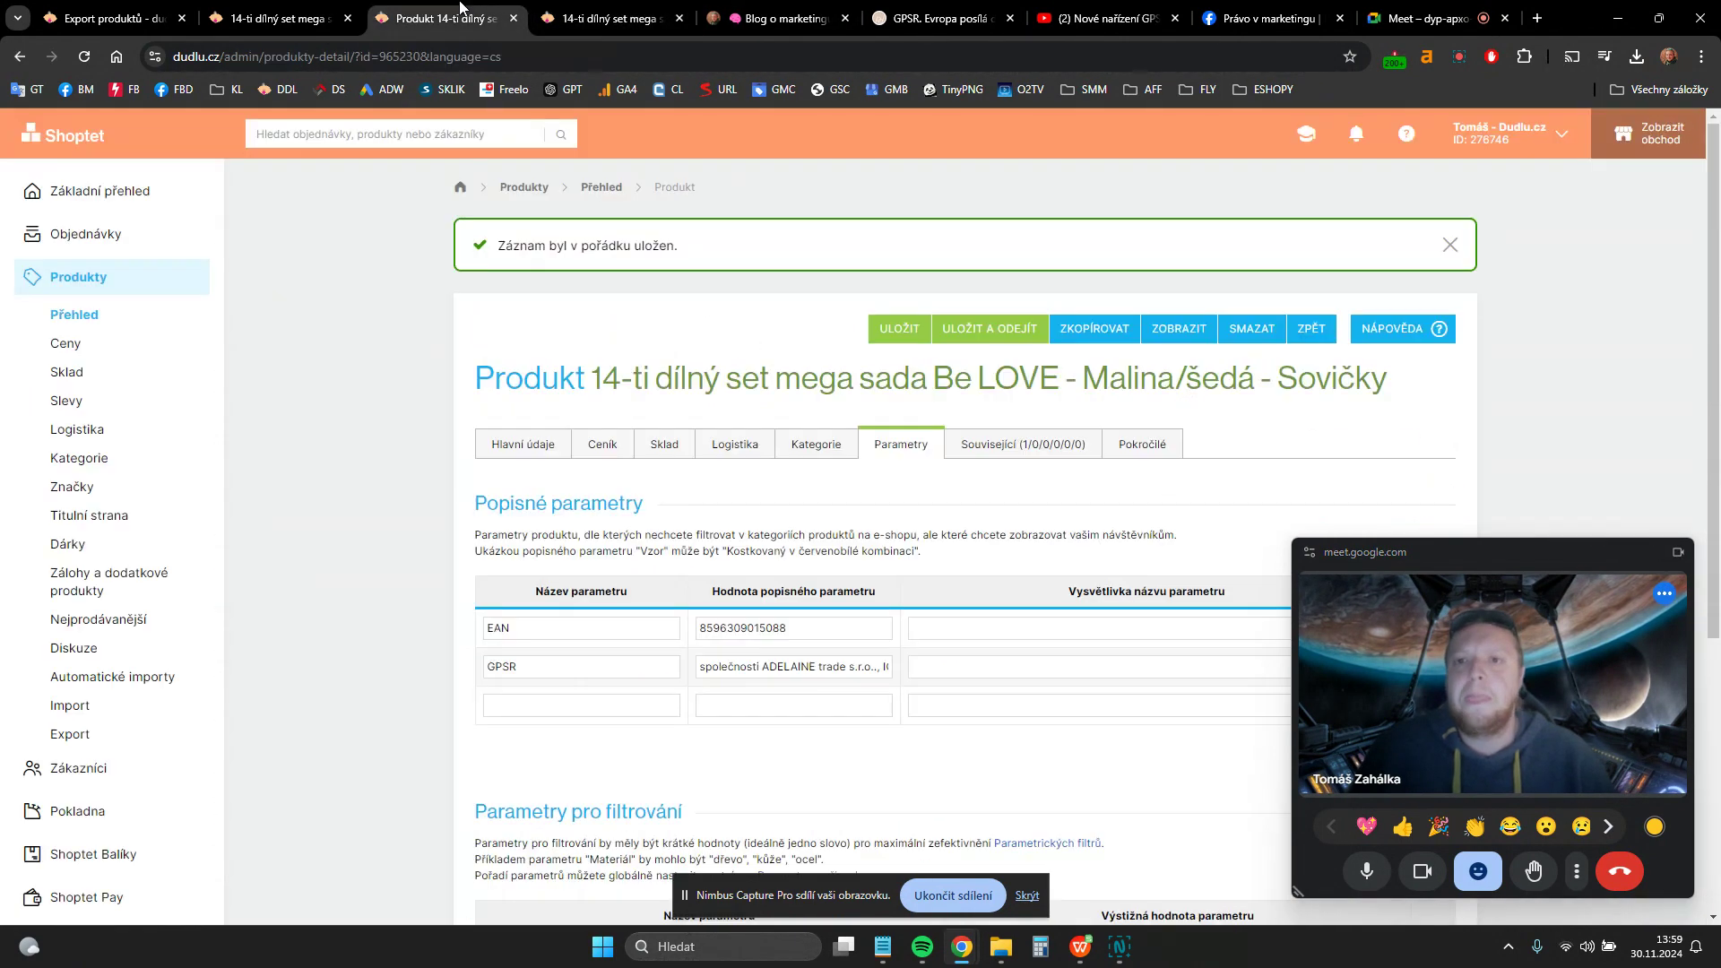
{"action": "scroll", "coordinate": [448, 521], "scroll_direction": "down", "scroll_amount": 5}
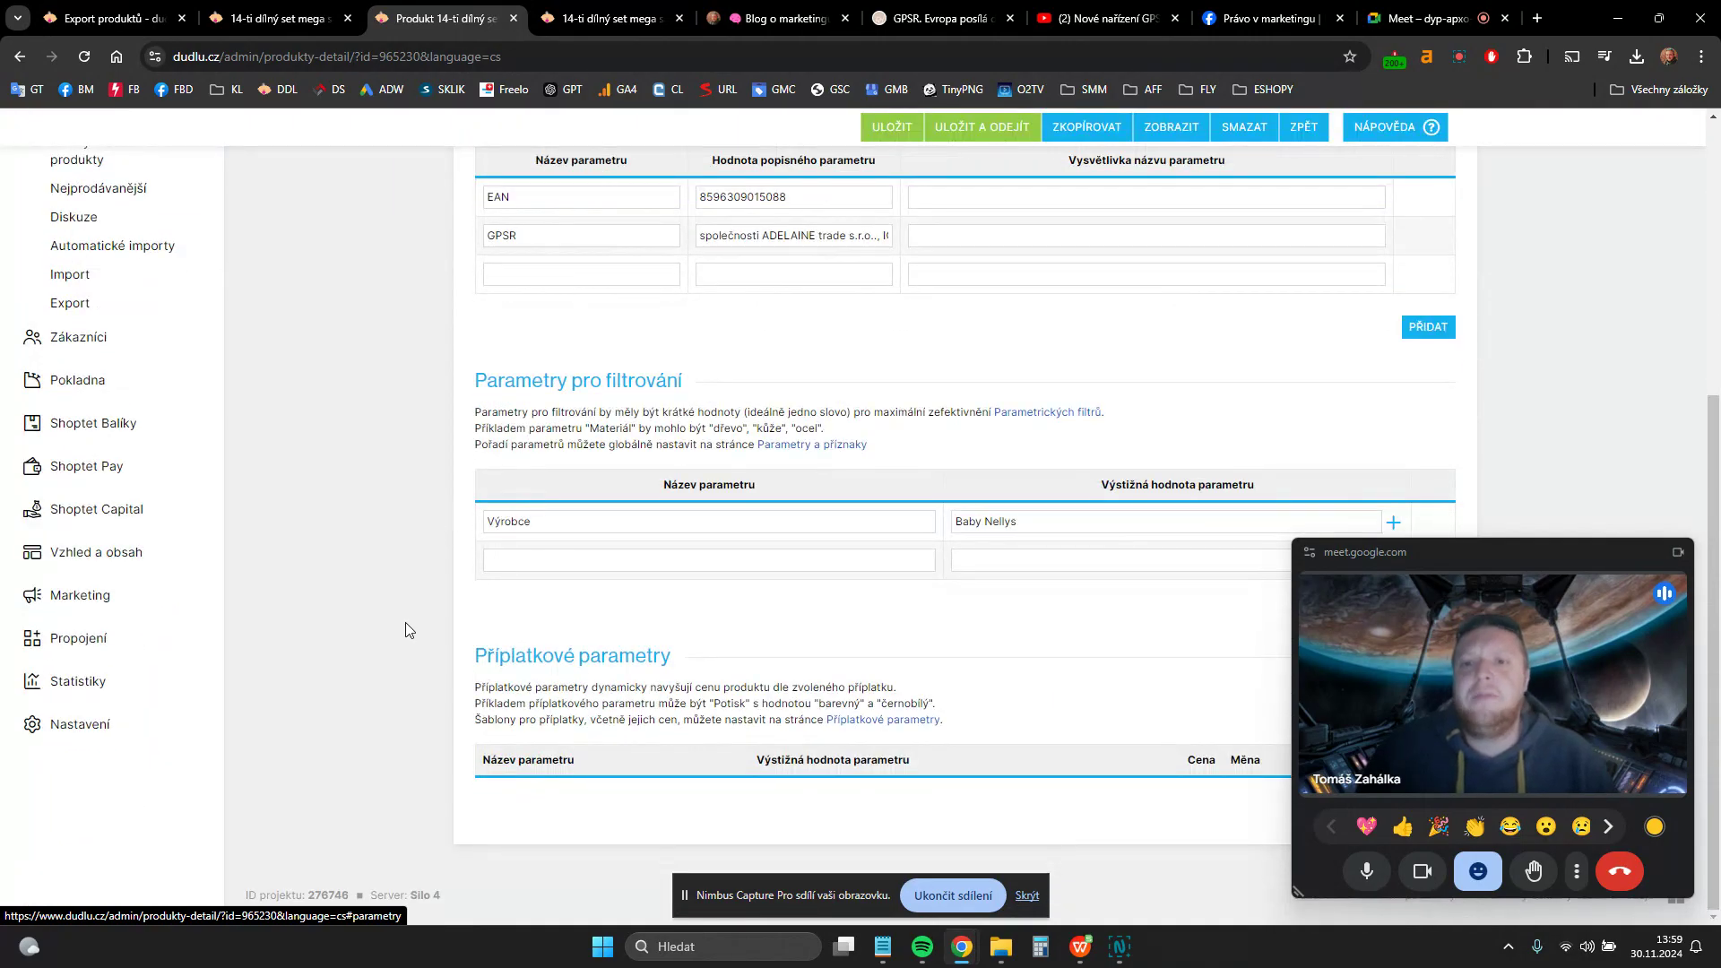
{"action": "scroll", "coordinate": [405, 622], "scroll_direction": "up", "scroll_amount": 2}
{"action": "scroll", "coordinate": [405, 622], "scroll_direction": "down", "scroll_amount": 1}
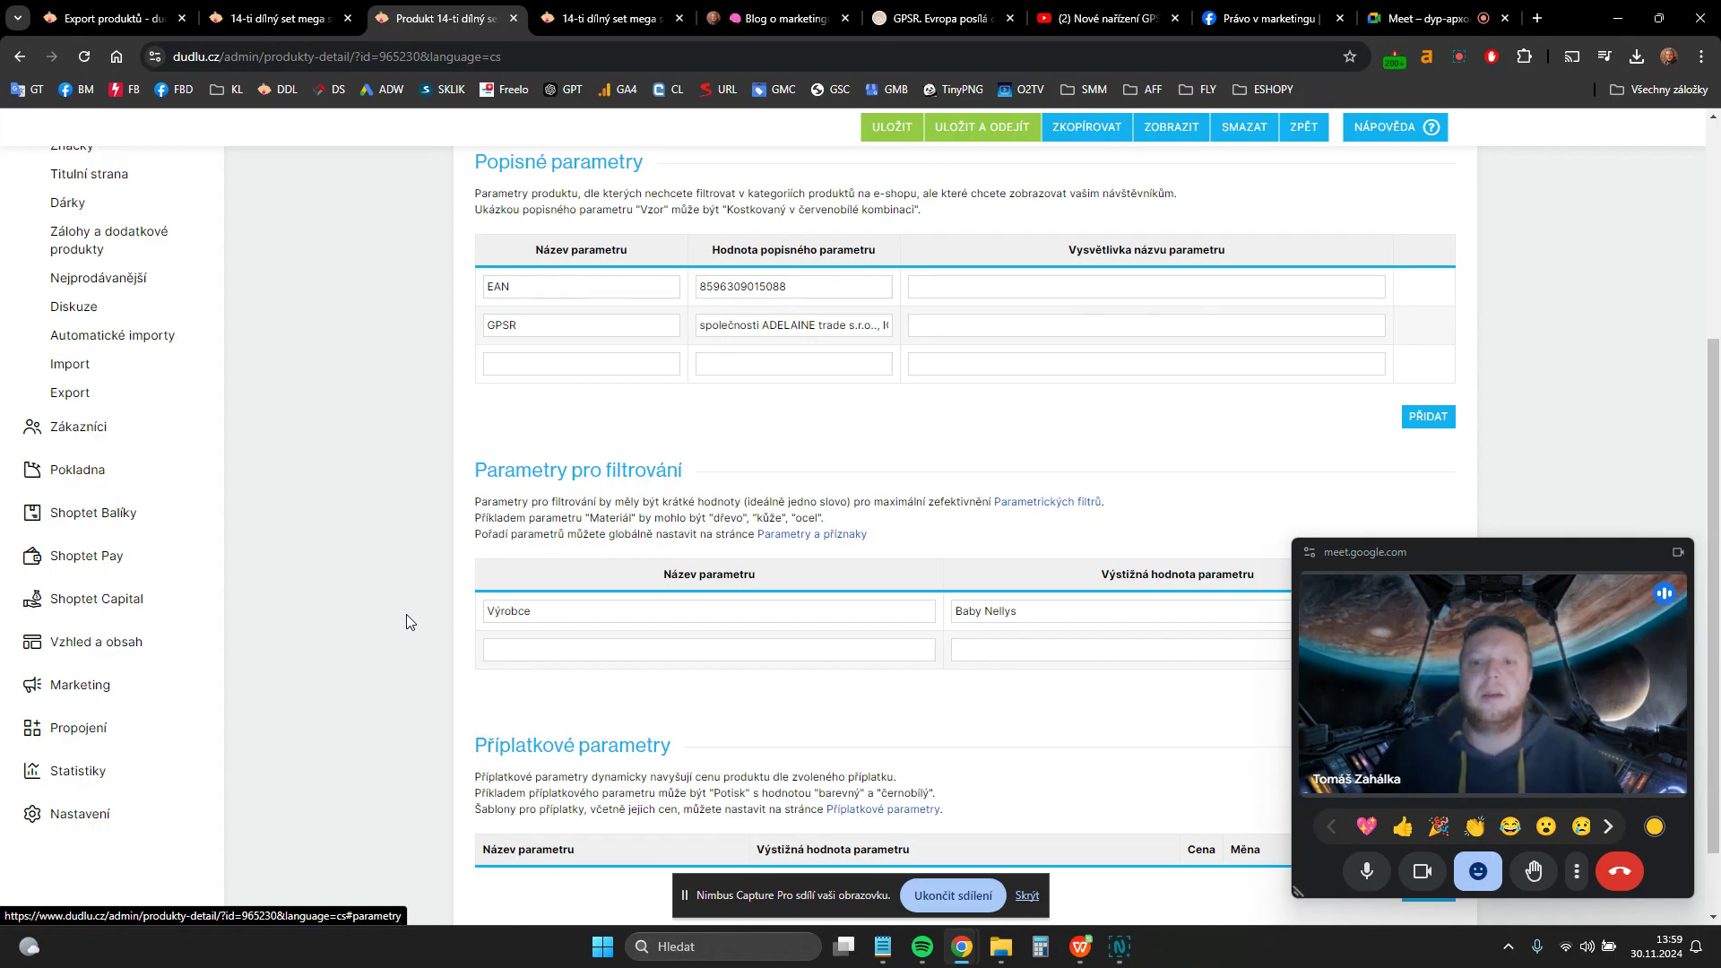
{"action": "left_click", "coordinate": [527, 297]}
{"action": "left_click", "coordinate": [548, 647]}
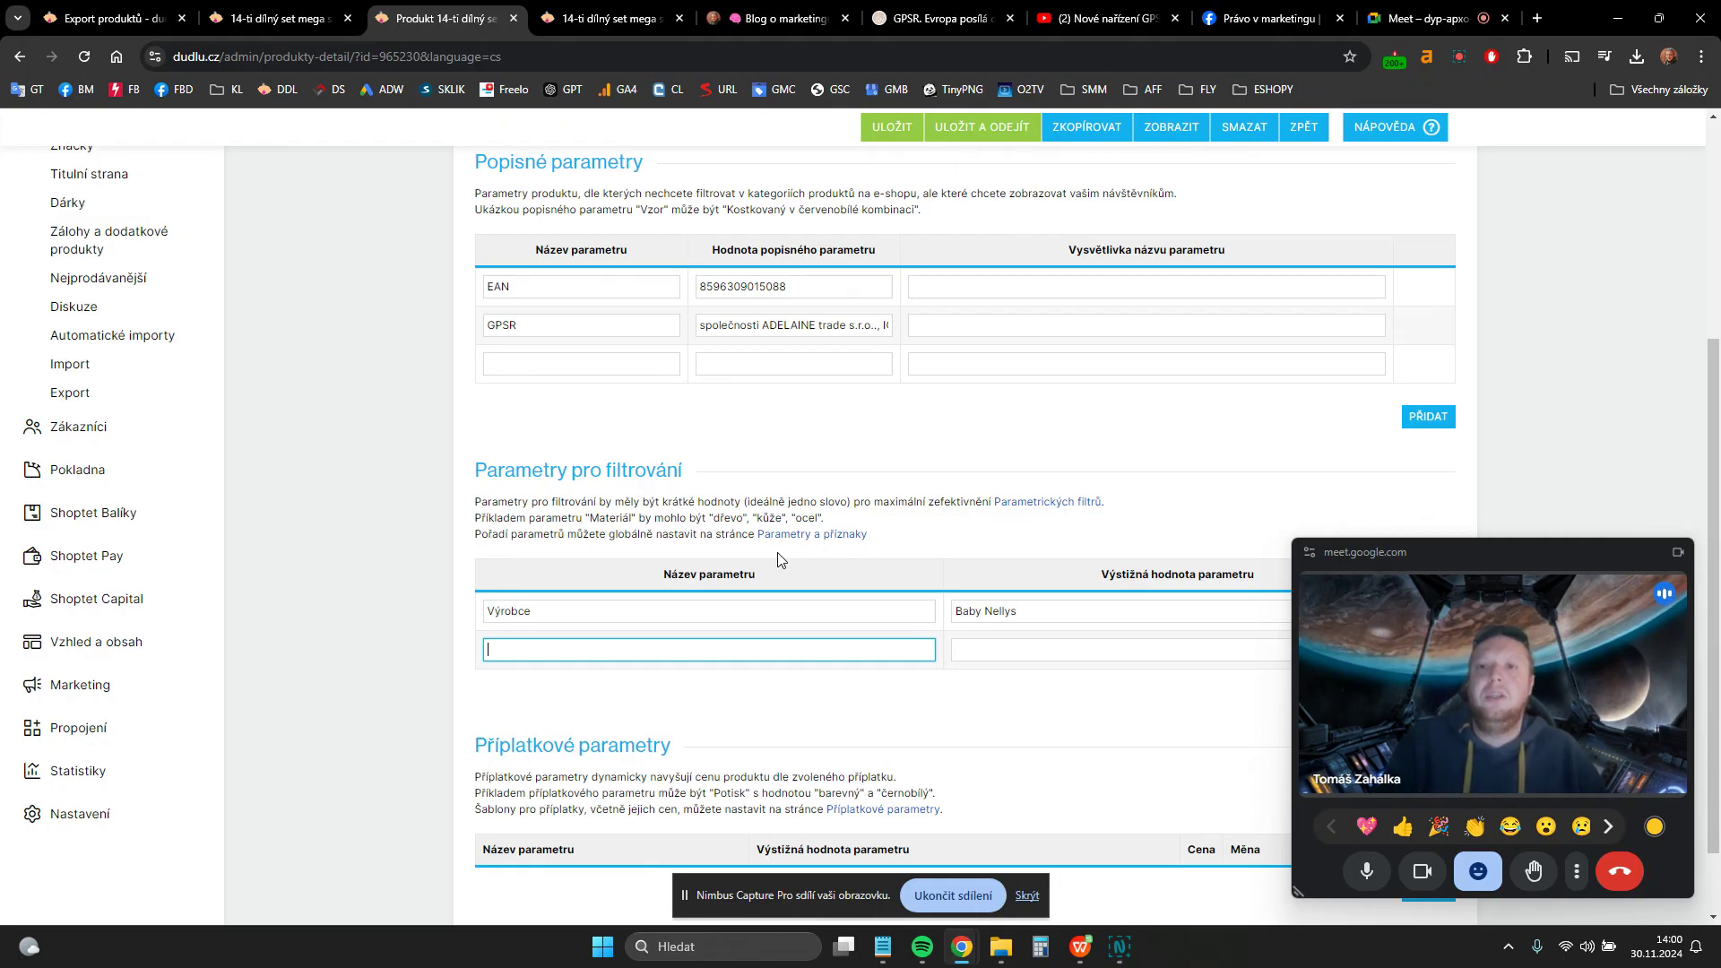
- Open the product's Postýlky category on the storefront and examine which filters it offers for stock, price and brand
{"action": "key", "text": "ctrl+Tab"}
{"action": "scroll", "coordinate": [197, 528], "scroll_direction": "up", "scroll_amount": 10}
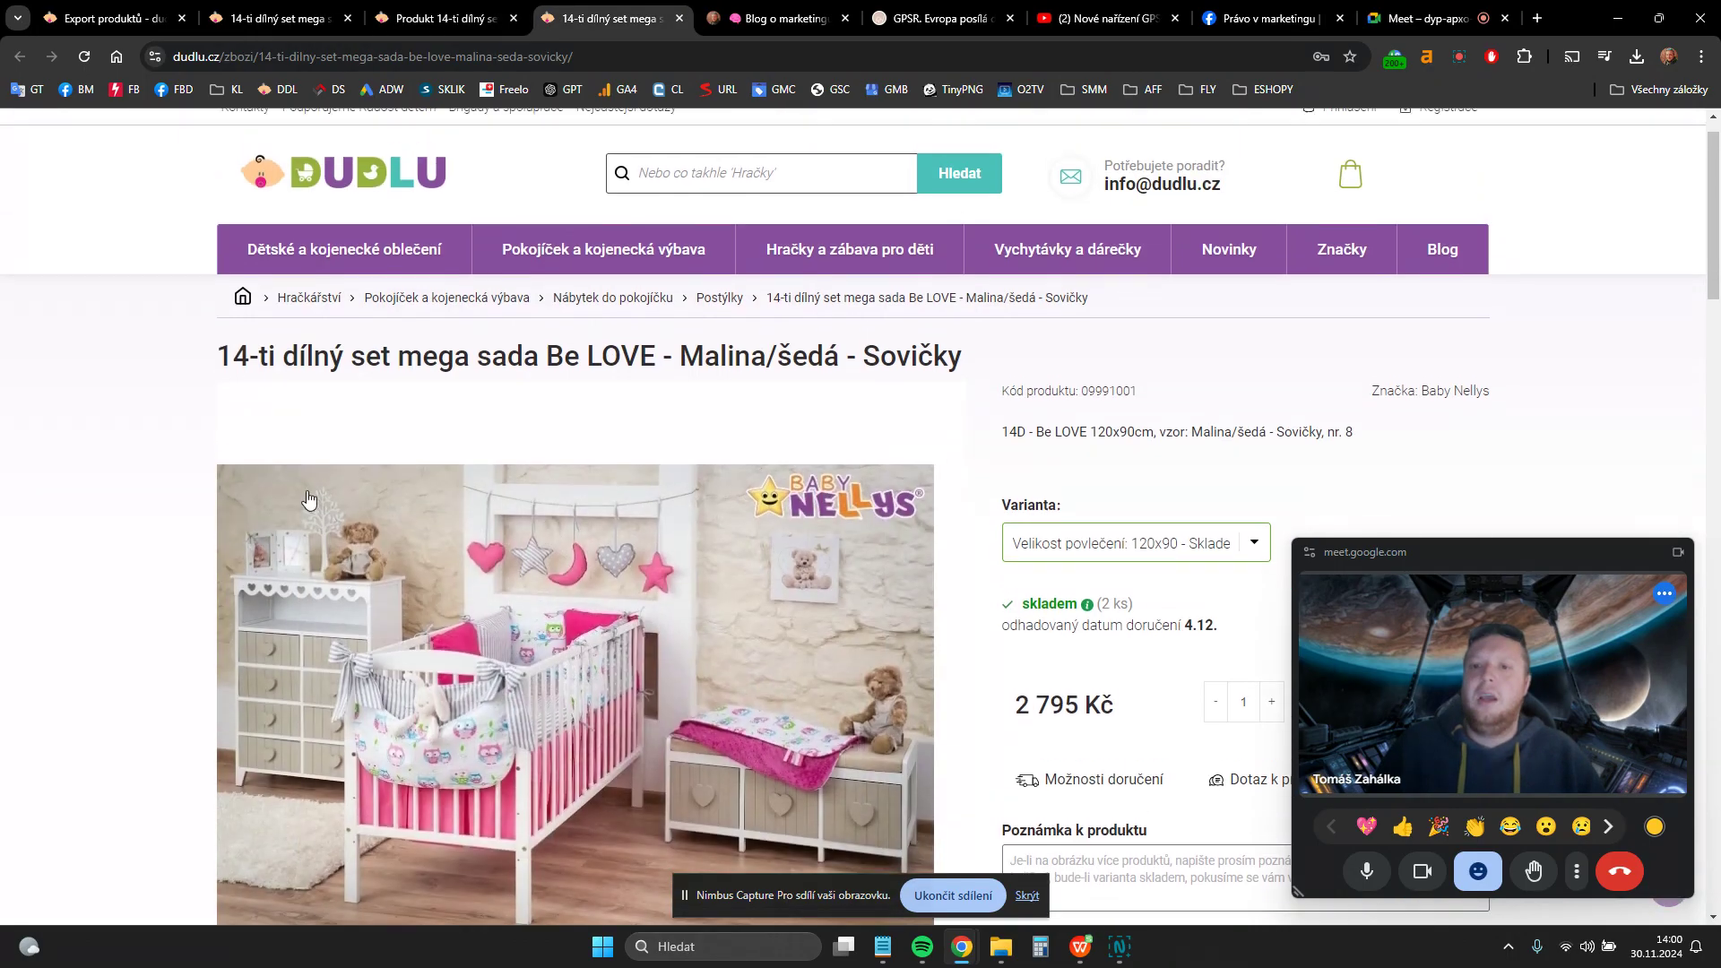
{"action": "left_click", "coordinate": [724, 345]}
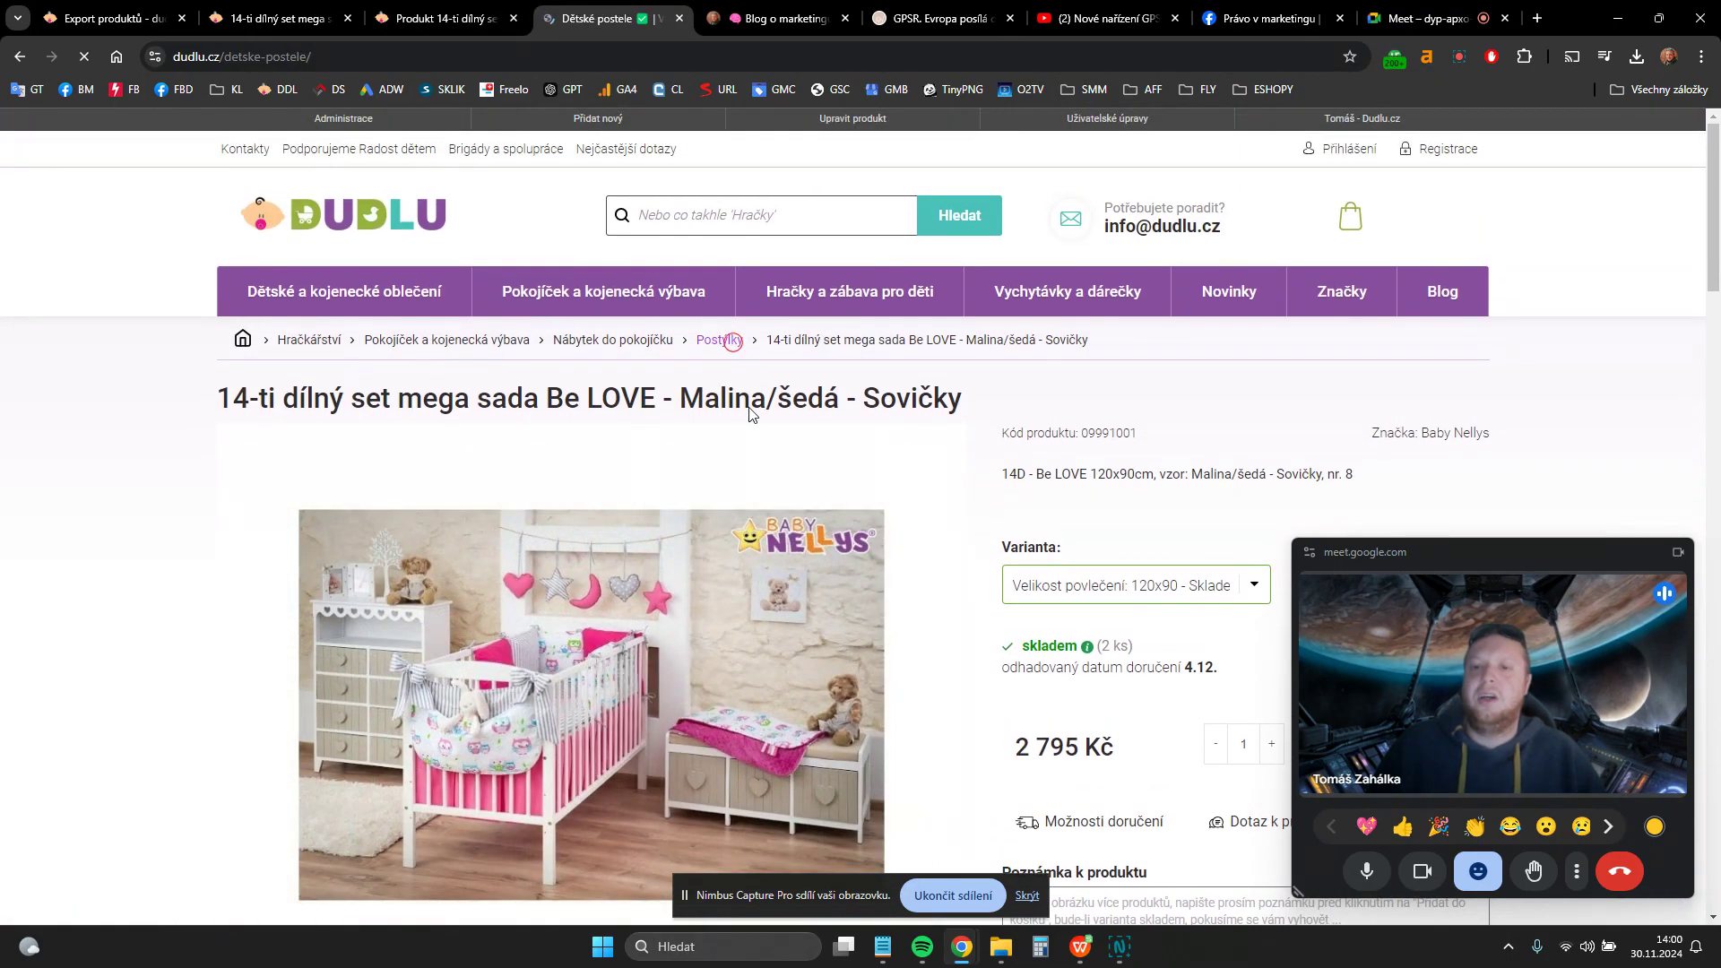
{"action": "scroll", "coordinate": [735, 487], "scroll_direction": "down", "scroll_amount": 5}
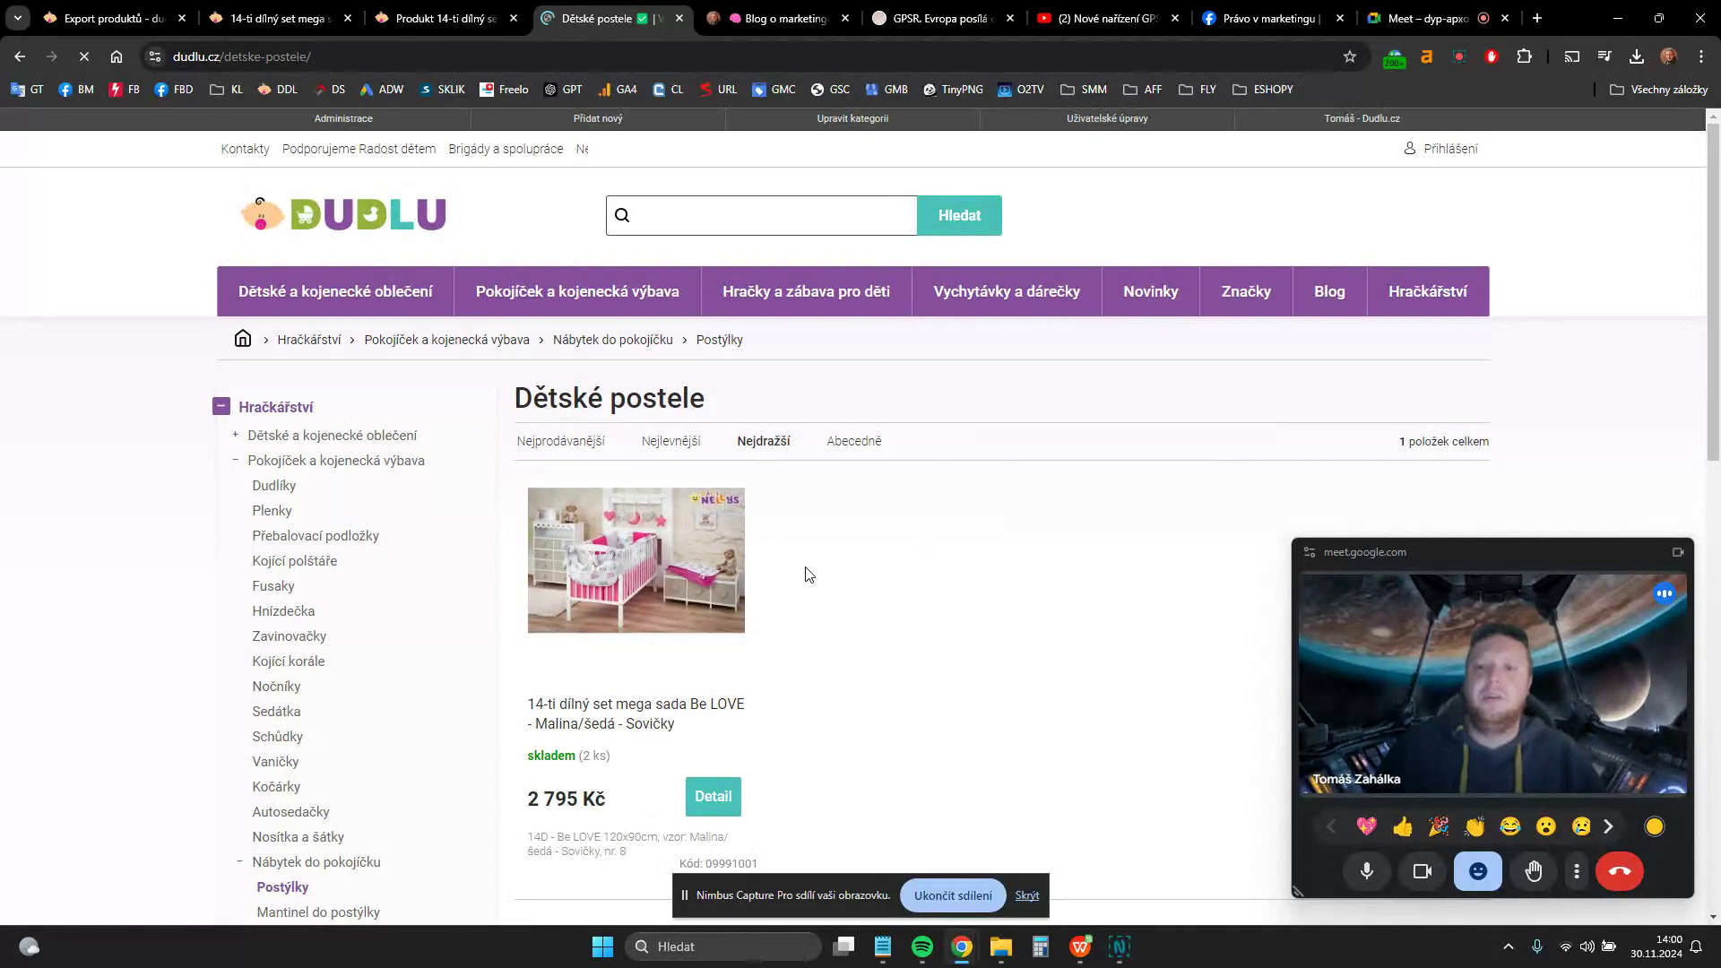
{"action": "scroll", "coordinate": [818, 568], "scroll_direction": "down", "scroll_amount": 15}
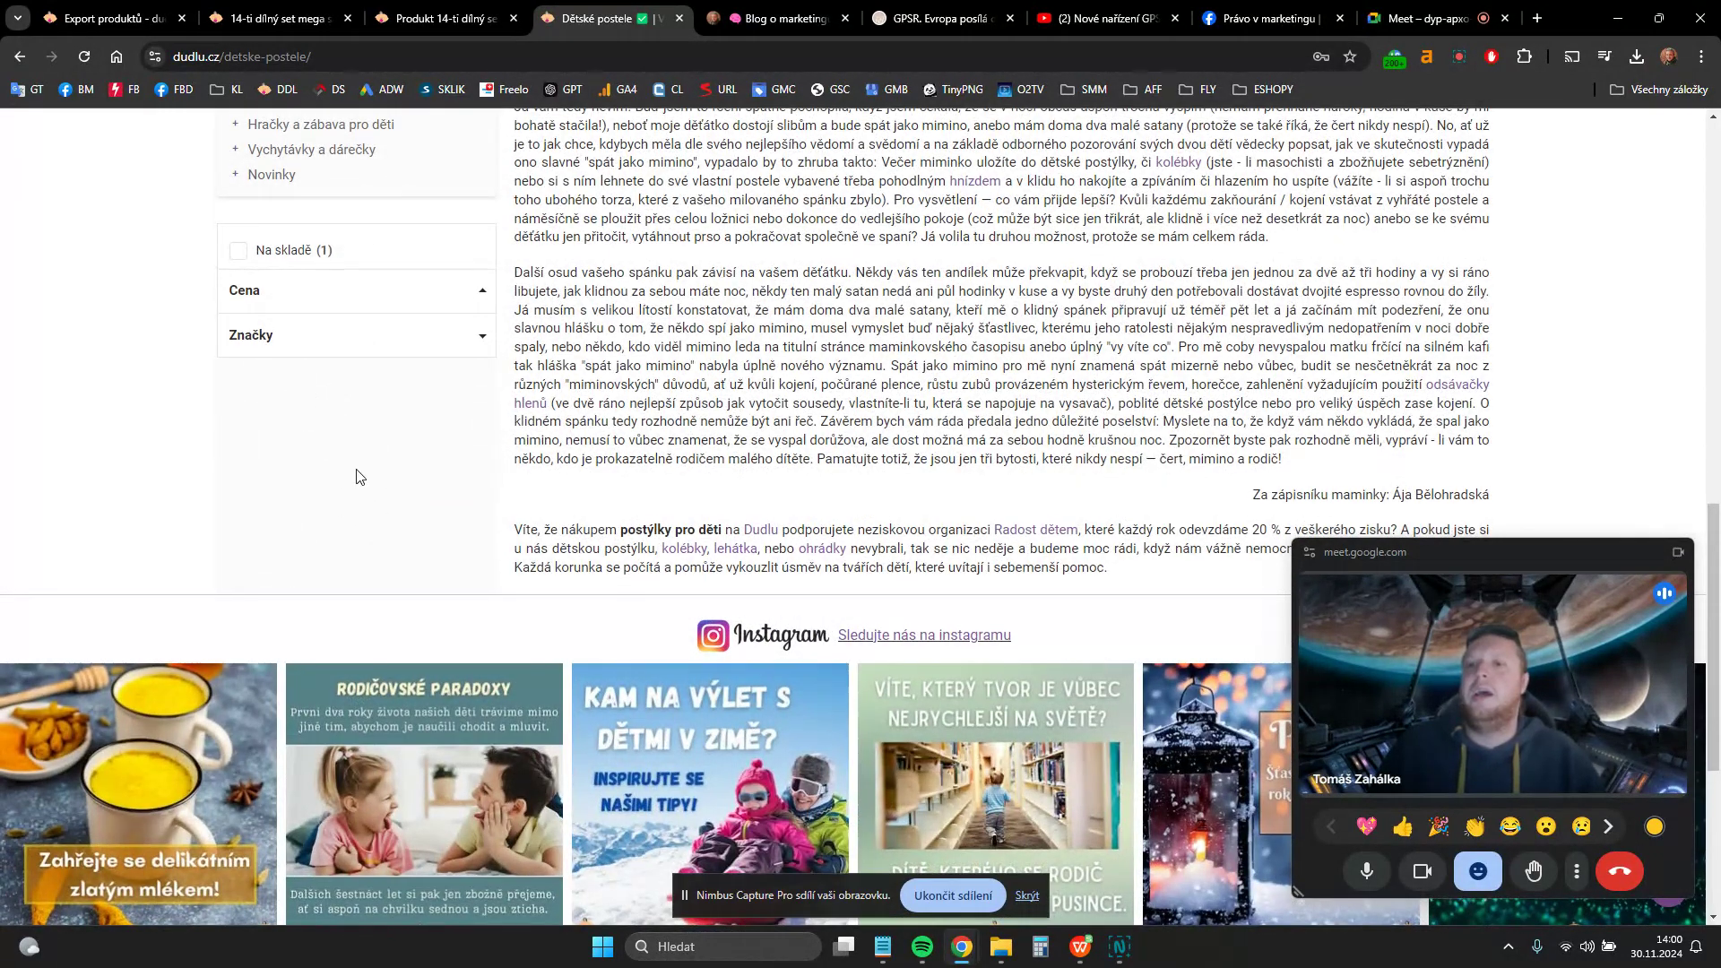
{"action": "scroll", "coordinate": [358, 484], "scroll_direction": "up", "scroll_amount": 1}
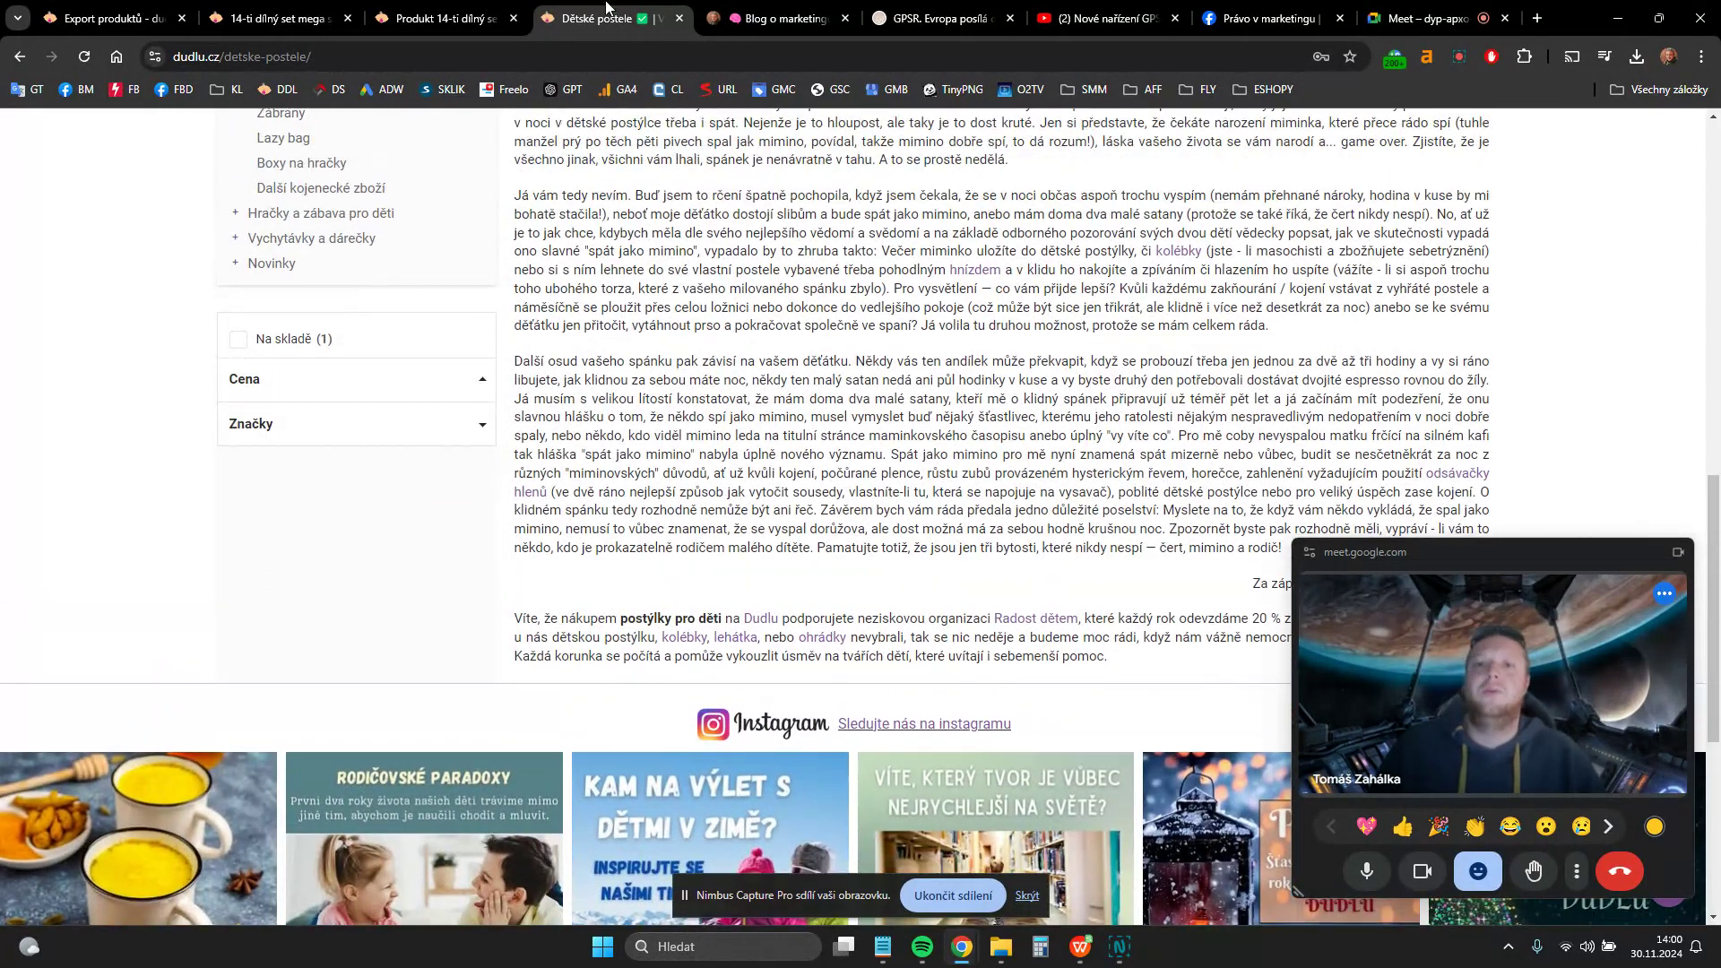
- Go back to the product's parameters in the administration and check the manufacturer details in the GPSR value
{"action": "left_click", "coordinate": [453, 15]}
{"action": "double_click", "coordinate": [722, 325]}
{"action": "scroll", "coordinate": [454, 441], "scroll_direction": "up", "scroll_amount": 4}
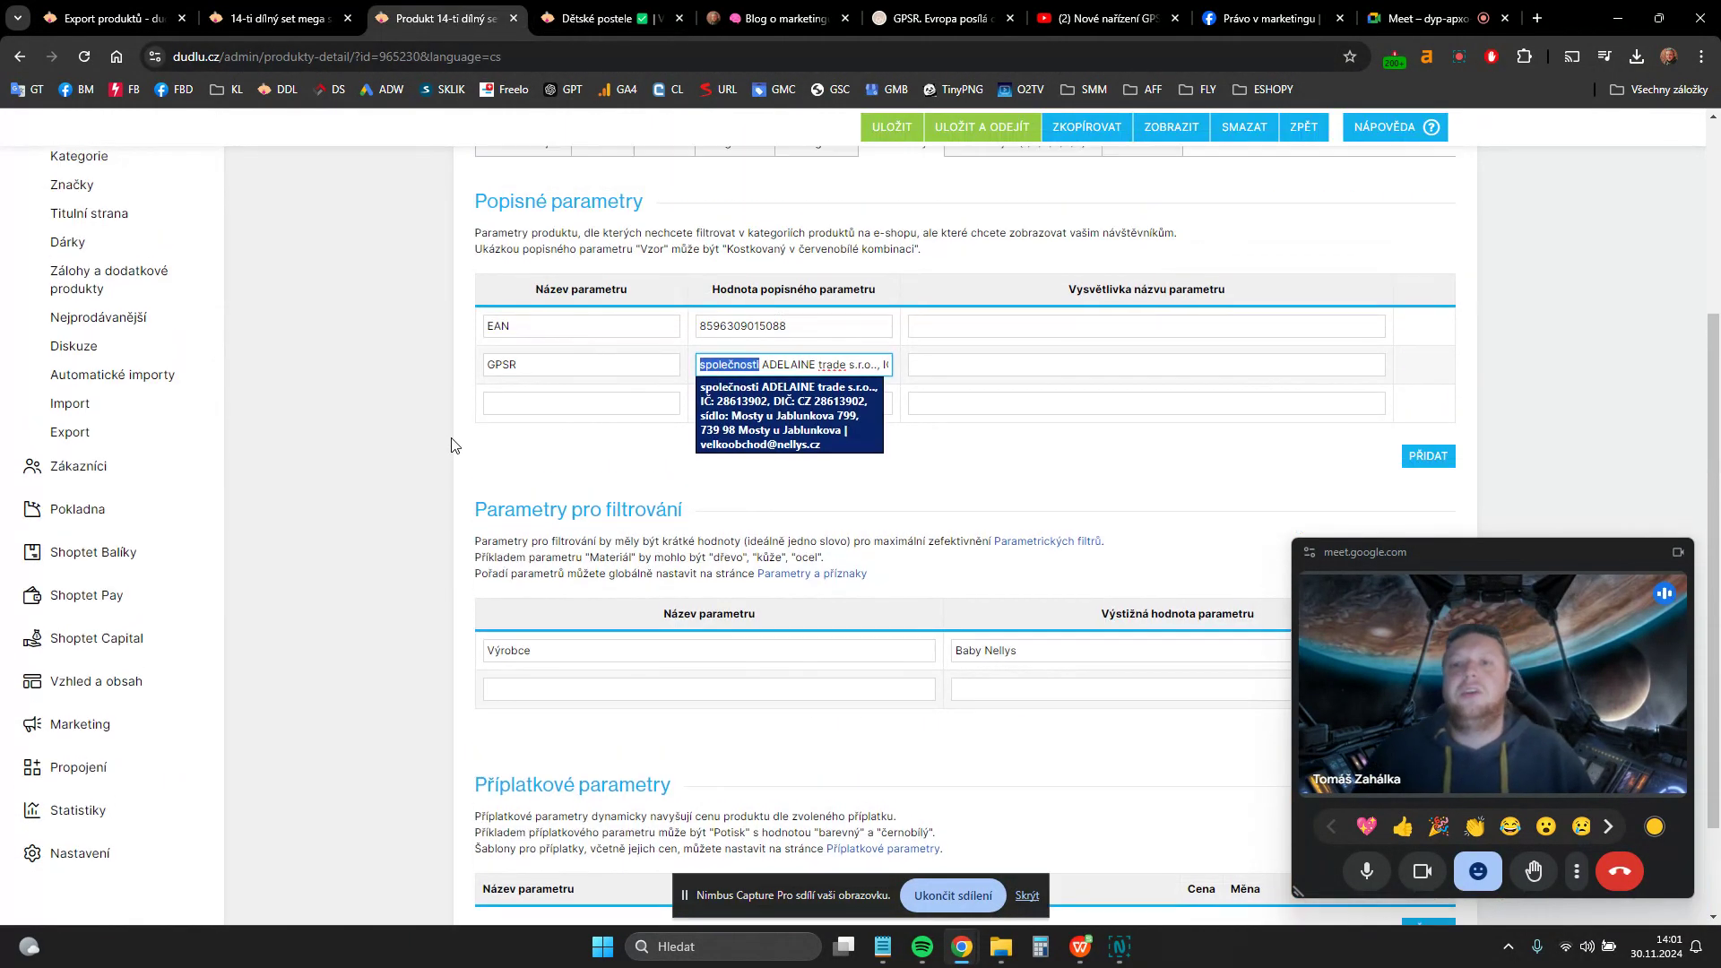
- Open the product export and select the custom export type TZ - GPSR with the XLSX format
{"action": "left_click", "coordinate": [434, 518]}
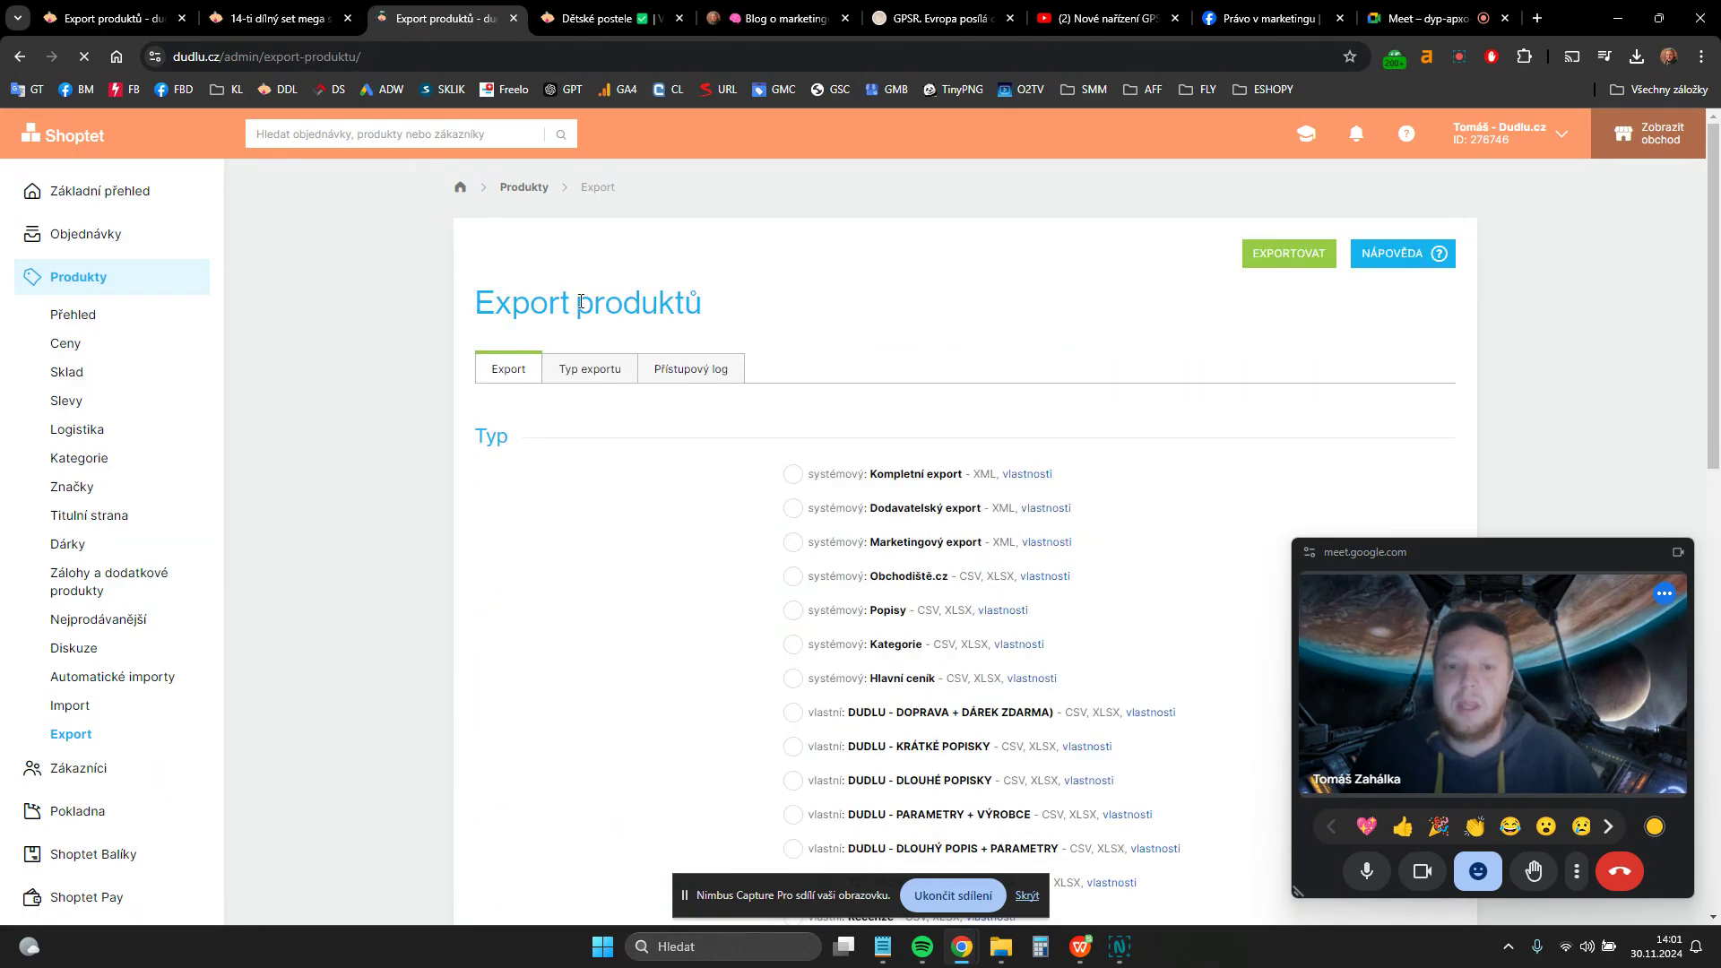
{"action": "scroll", "coordinate": [581, 303], "scroll_direction": "down", "scroll_amount": 5}
{"action": "left_click", "coordinate": [818, 615]}
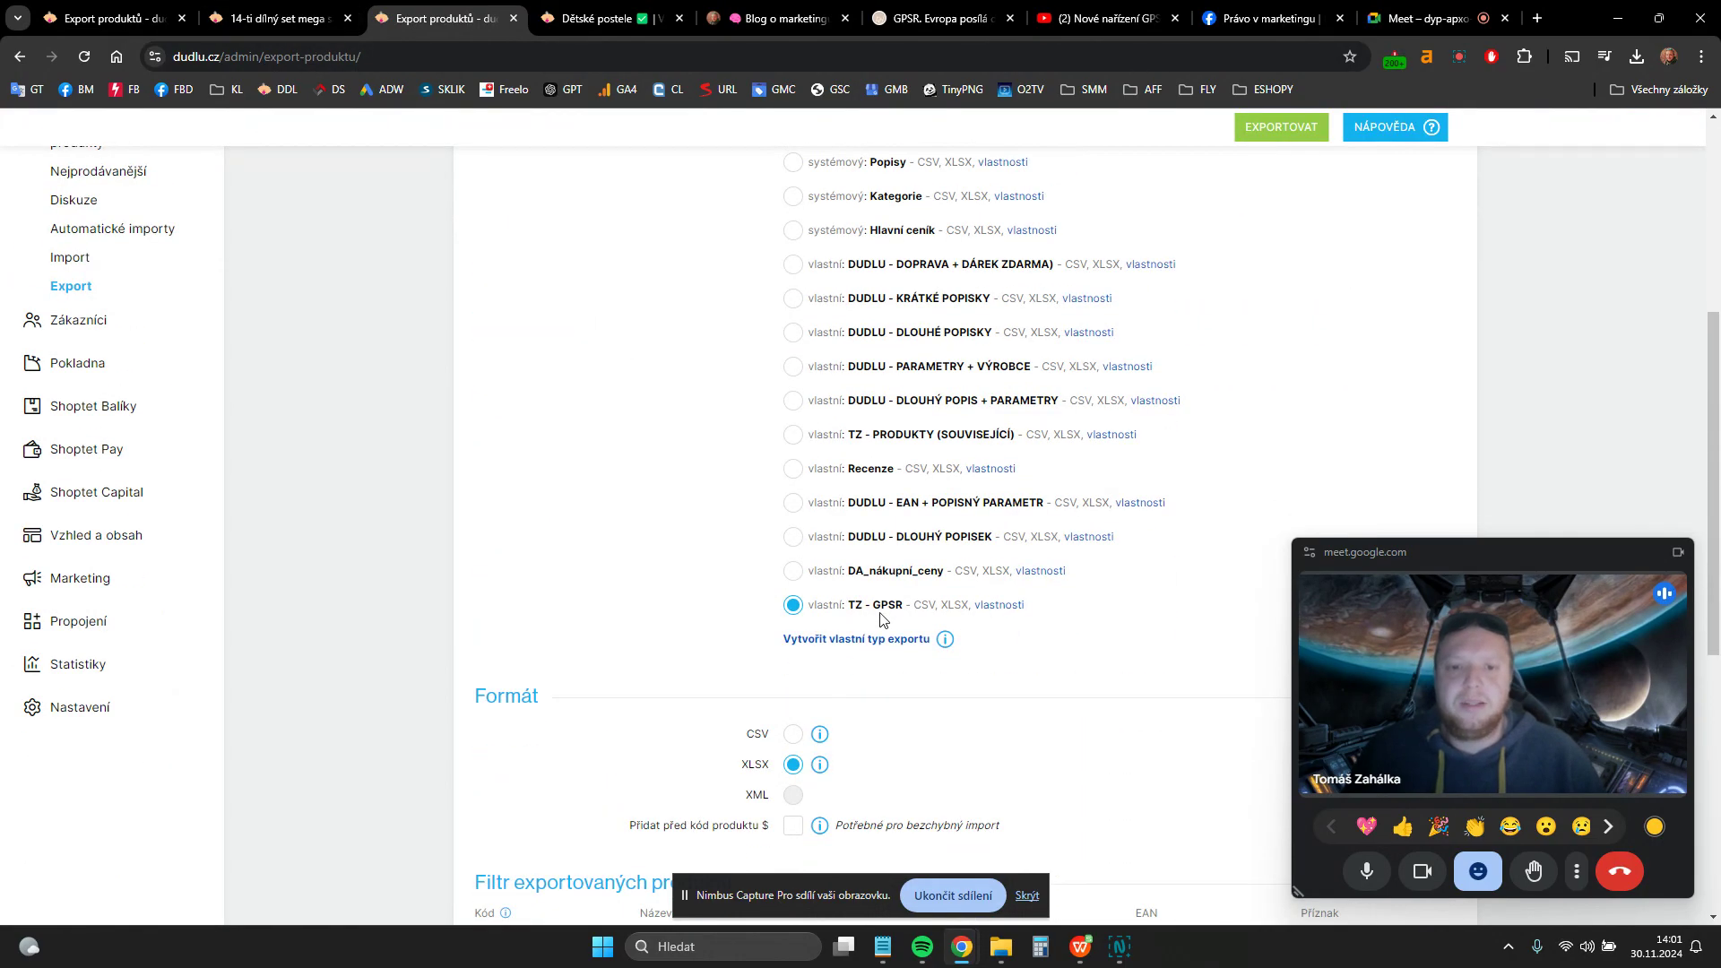
{"action": "scroll", "coordinate": [640, 605], "scroll_direction": "down", "scroll_amount": 1}
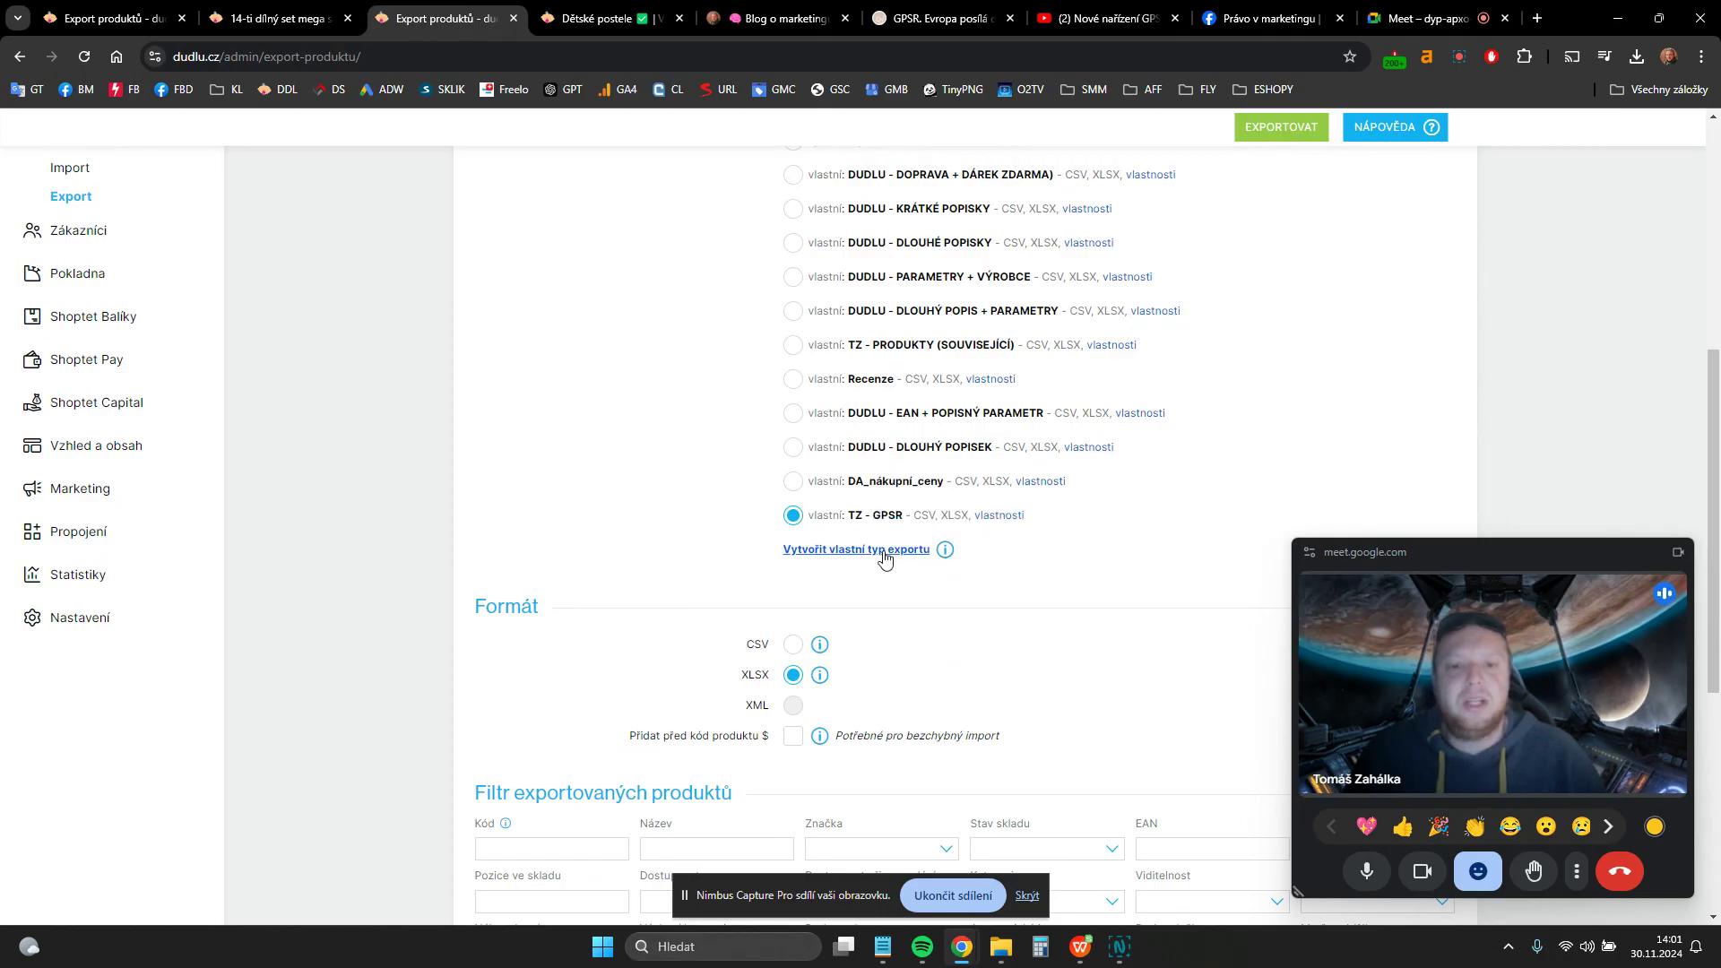
- Open the properties of the TZ - GPSR export template and examine which columns are included
{"action": "left_click", "coordinate": [1014, 524]}
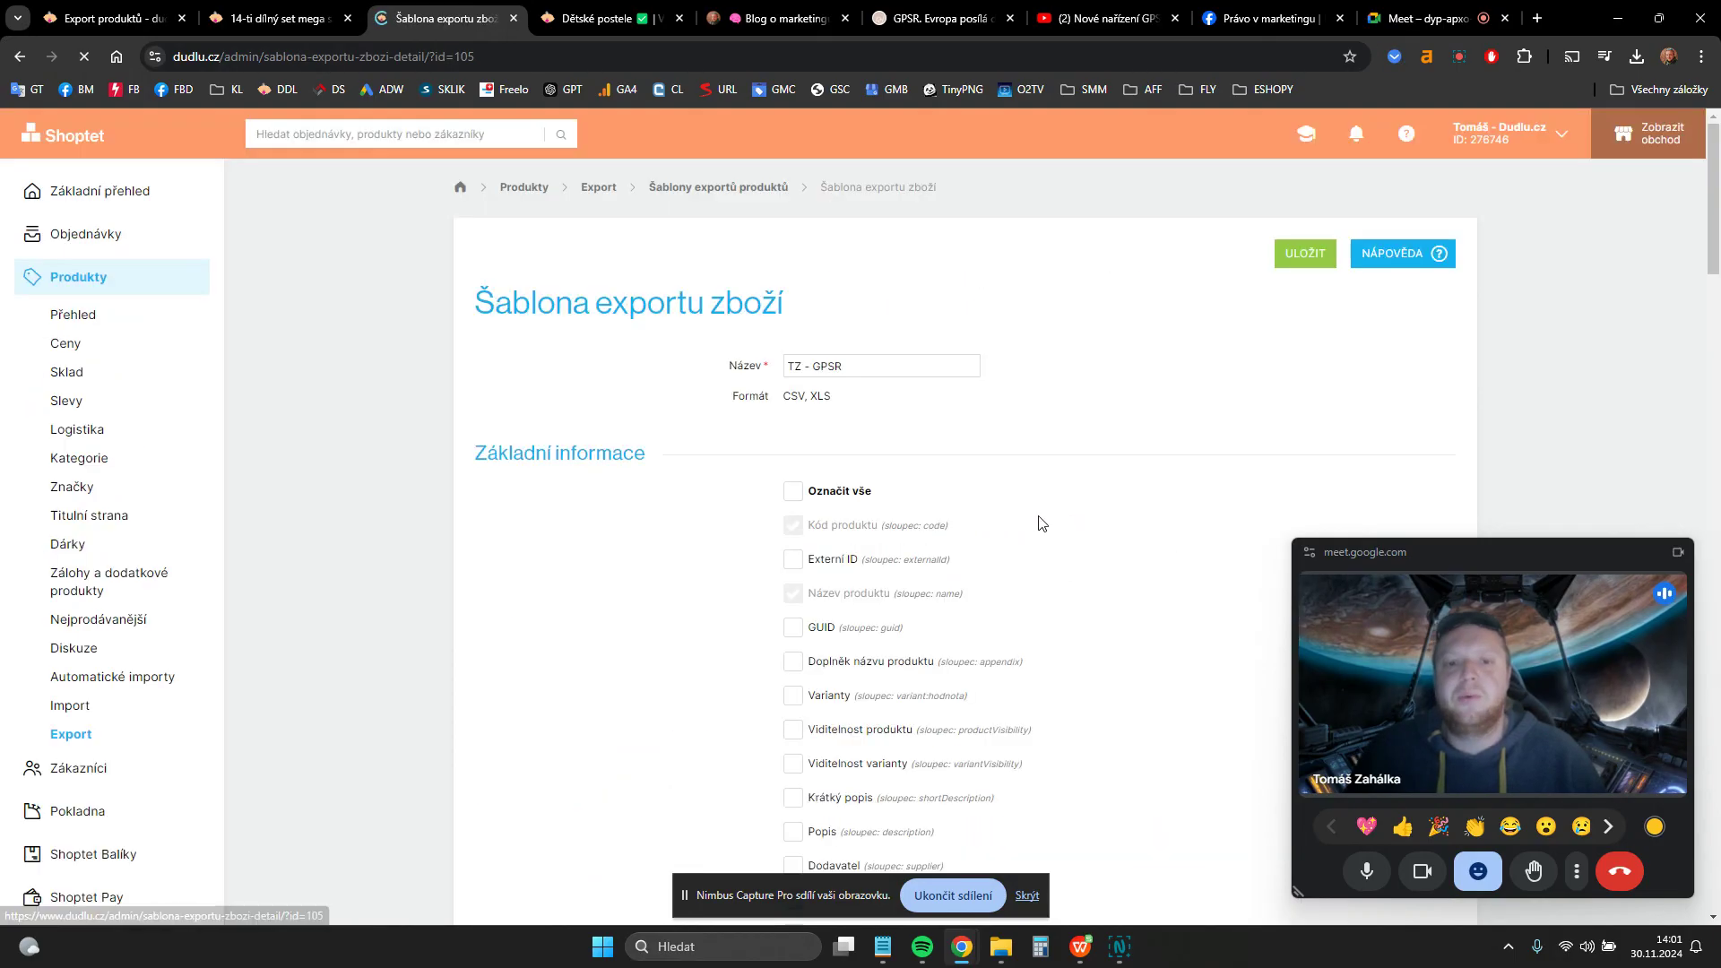
{"action": "scroll", "coordinate": [627, 502], "scroll_direction": "down", "scroll_amount": 3}
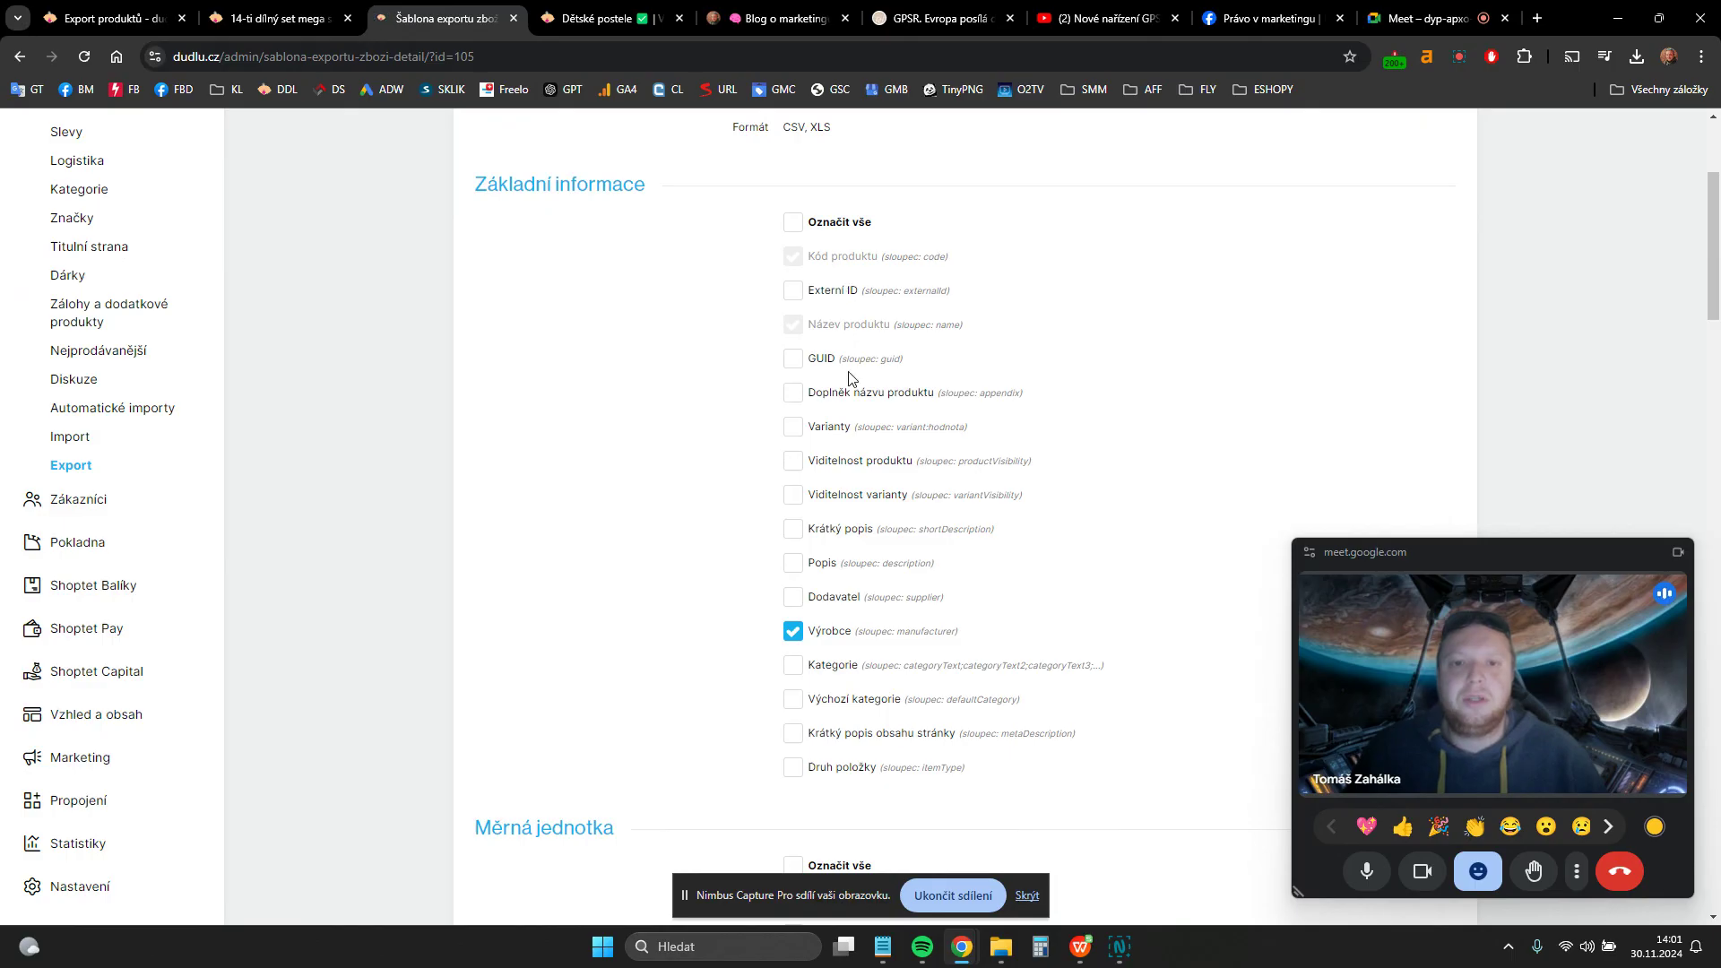
{"action": "scroll", "coordinate": [756, 647], "scroll_direction": "down", "scroll_amount": 20}
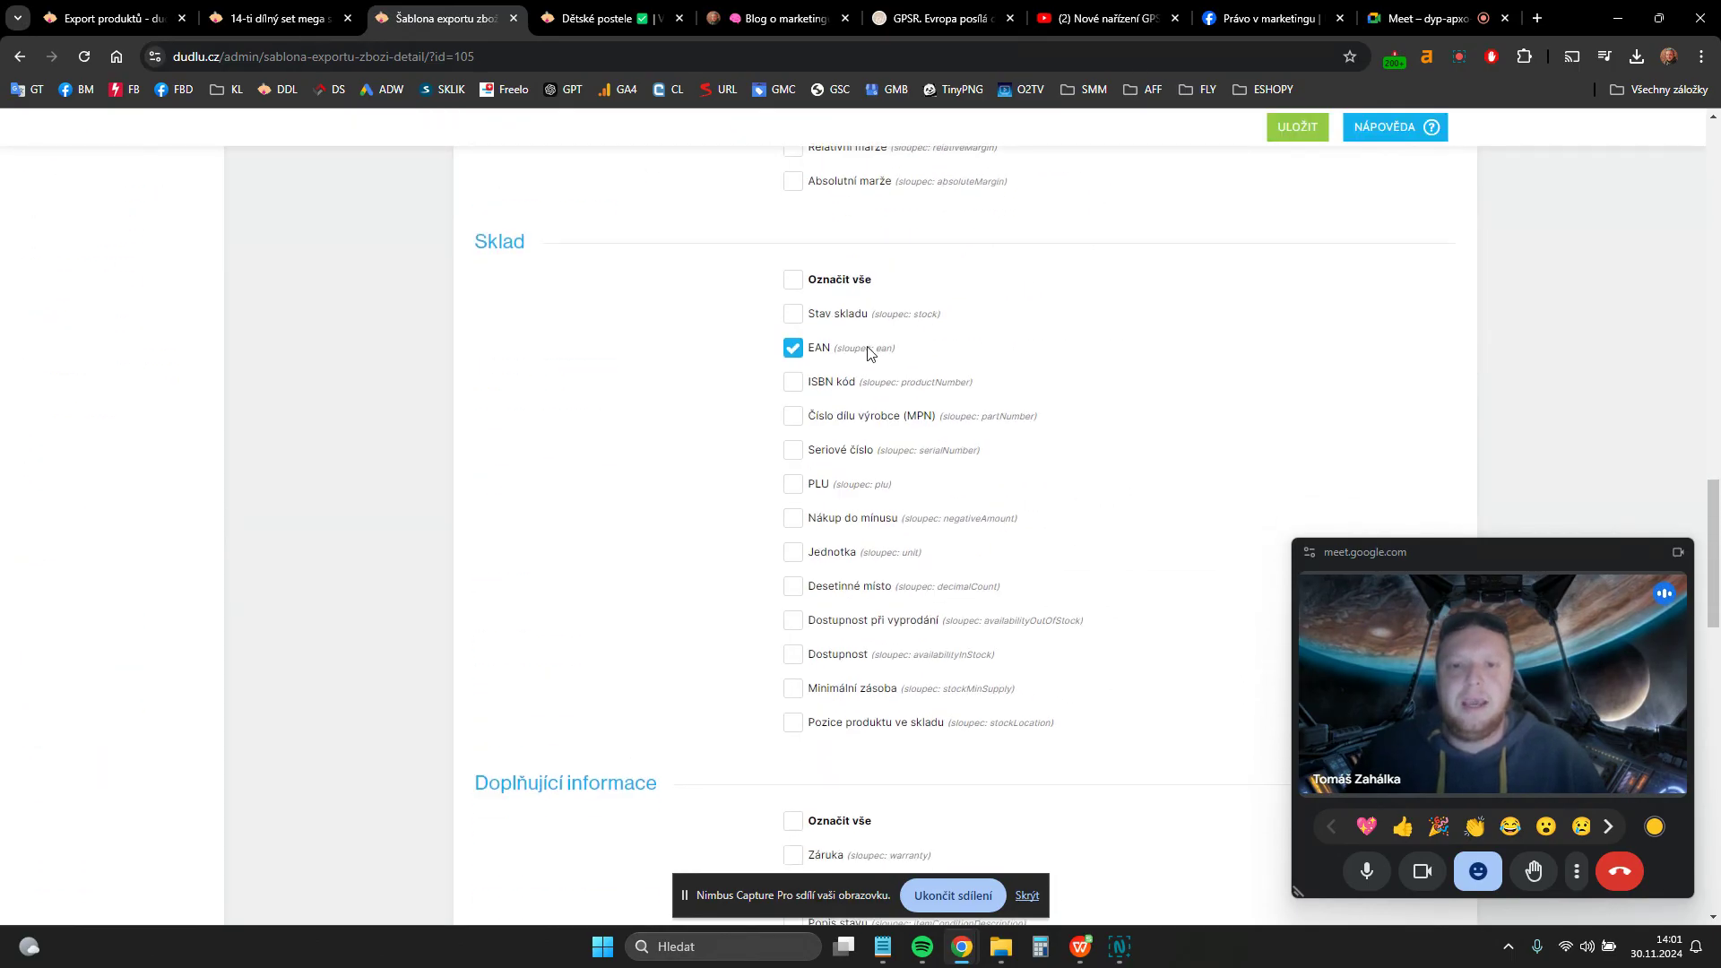
- Check the TZ - GPSR template's EAN and Popisné parametry columns, then return to the product export's filter settings
{"action": "scroll", "coordinate": [731, 471], "scroll_direction": "down", "scroll_amount": 11}
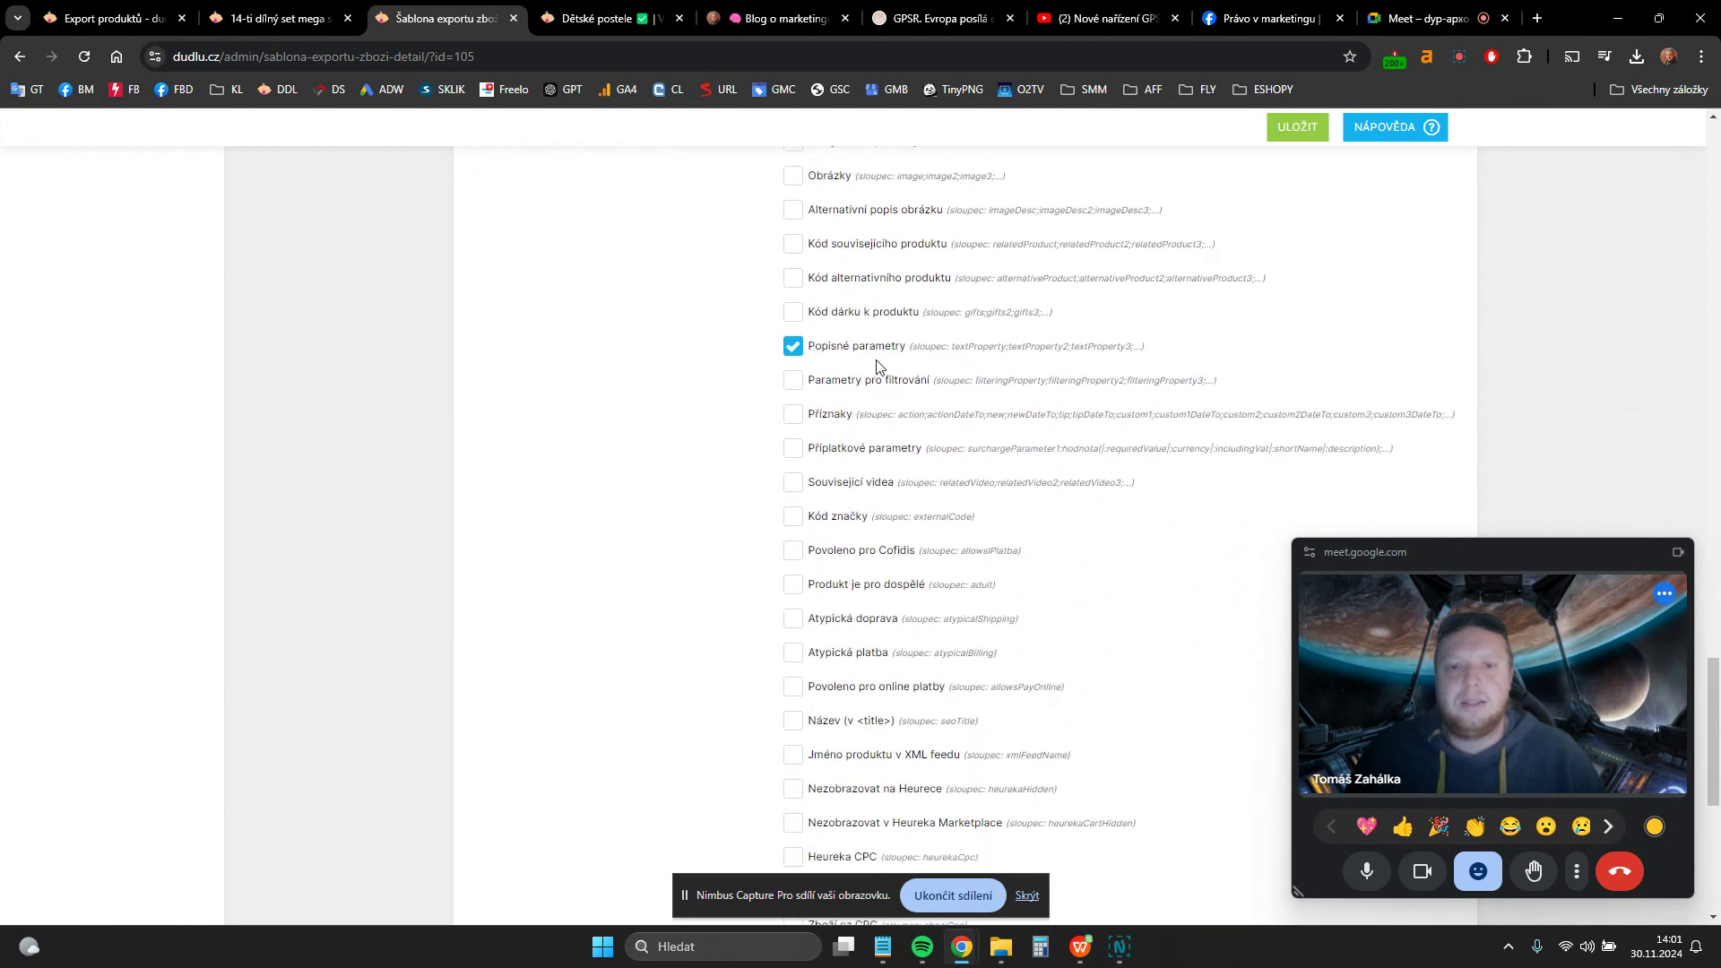
{"action": "scroll", "coordinate": [704, 443], "scroll_direction": "down", "scroll_amount": 3}
{"action": "scroll", "coordinate": [704, 443], "scroll_direction": "up", "scroll_amount": 14}
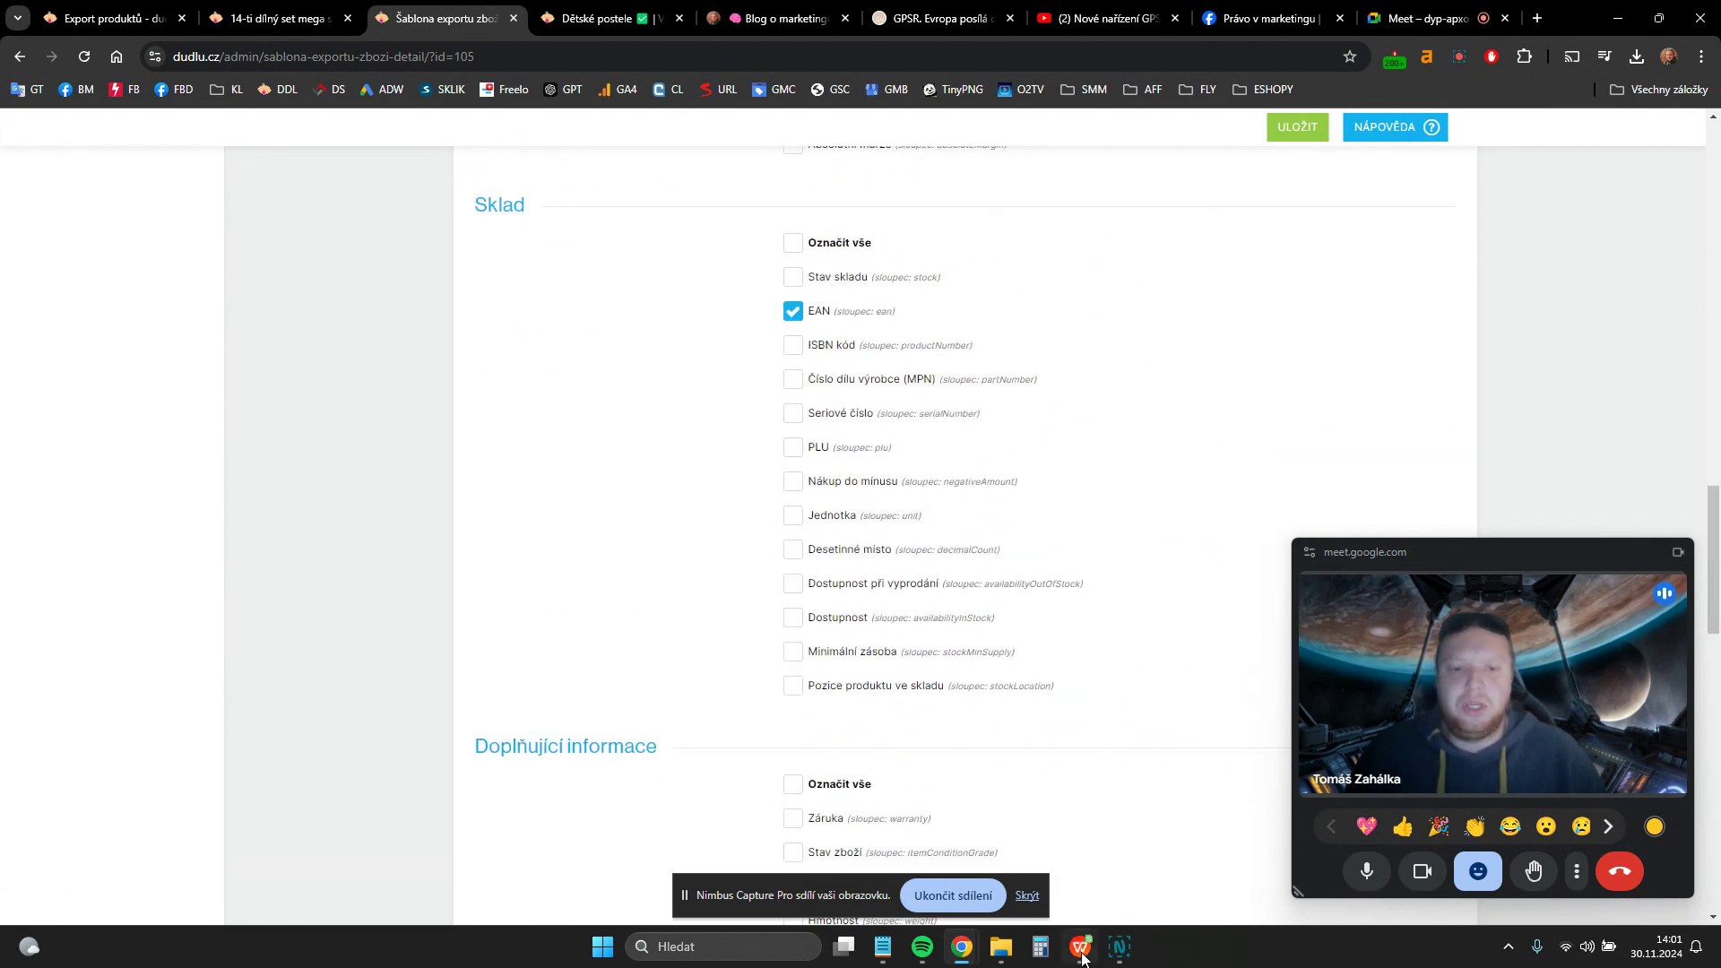
{"action": "scroll", "coordinate": [489, 491], "scroll_direction": "up", "scroll_amount": 8}
{"action": "key", "text": "alt+Left"}
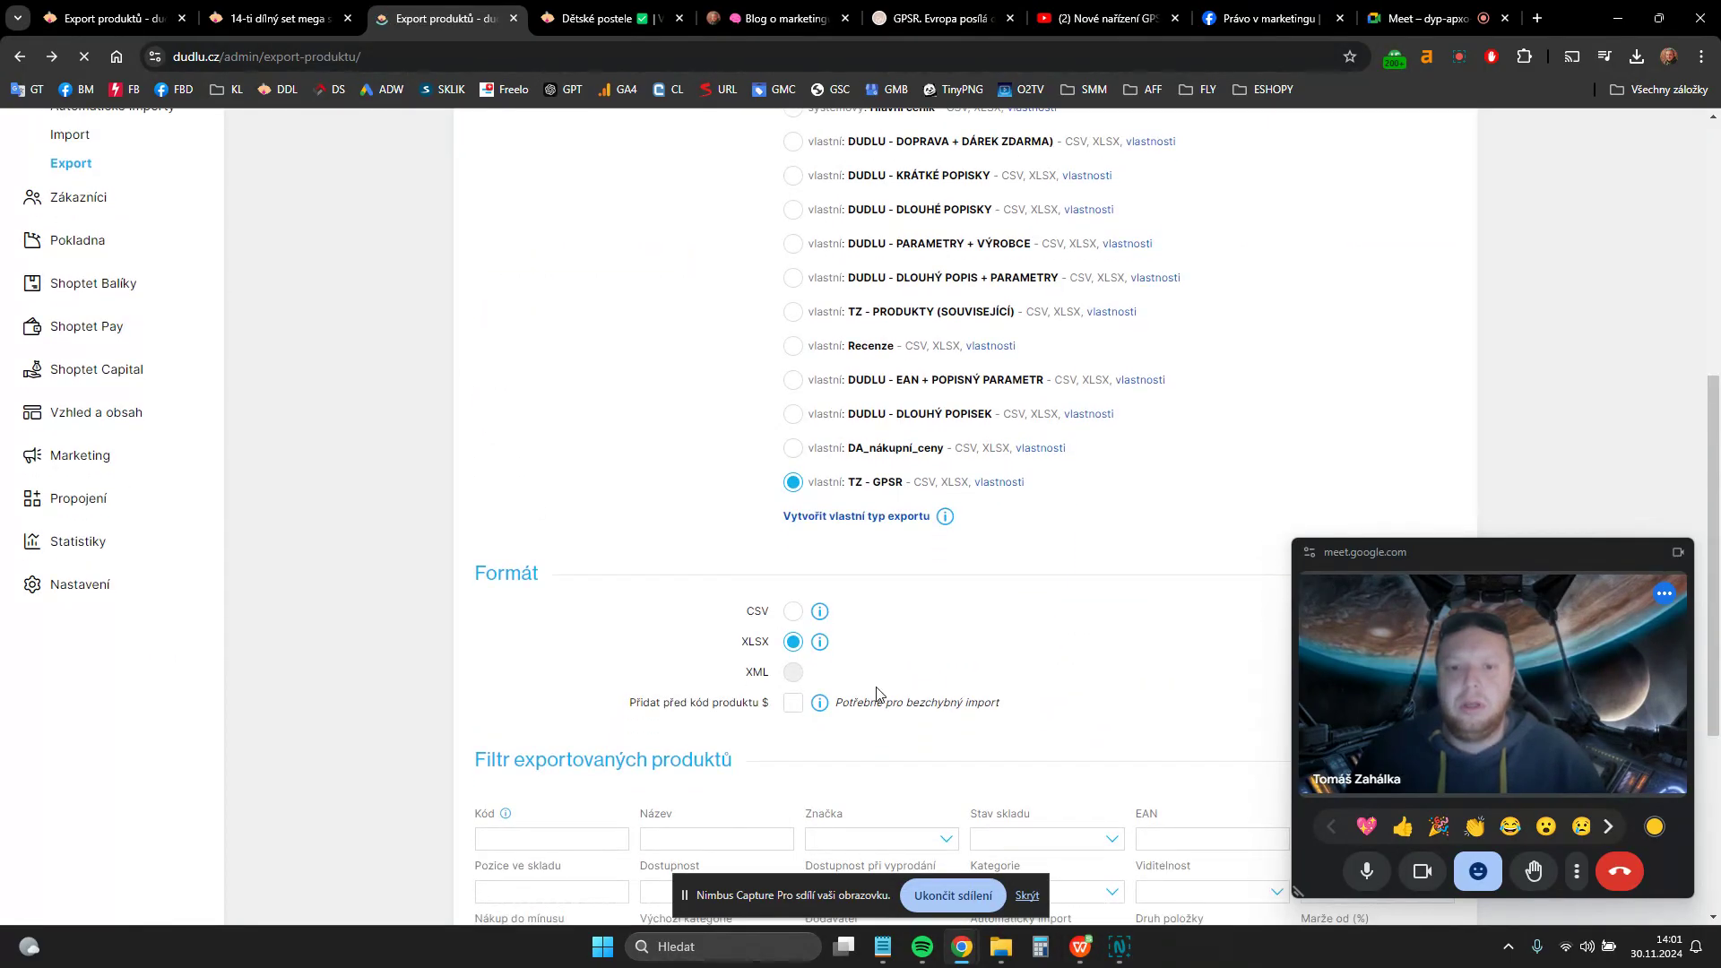
{"action": "scroll", "coordinate": [938, 641], "scroll_direction": "down", "scroll_amount": 5}
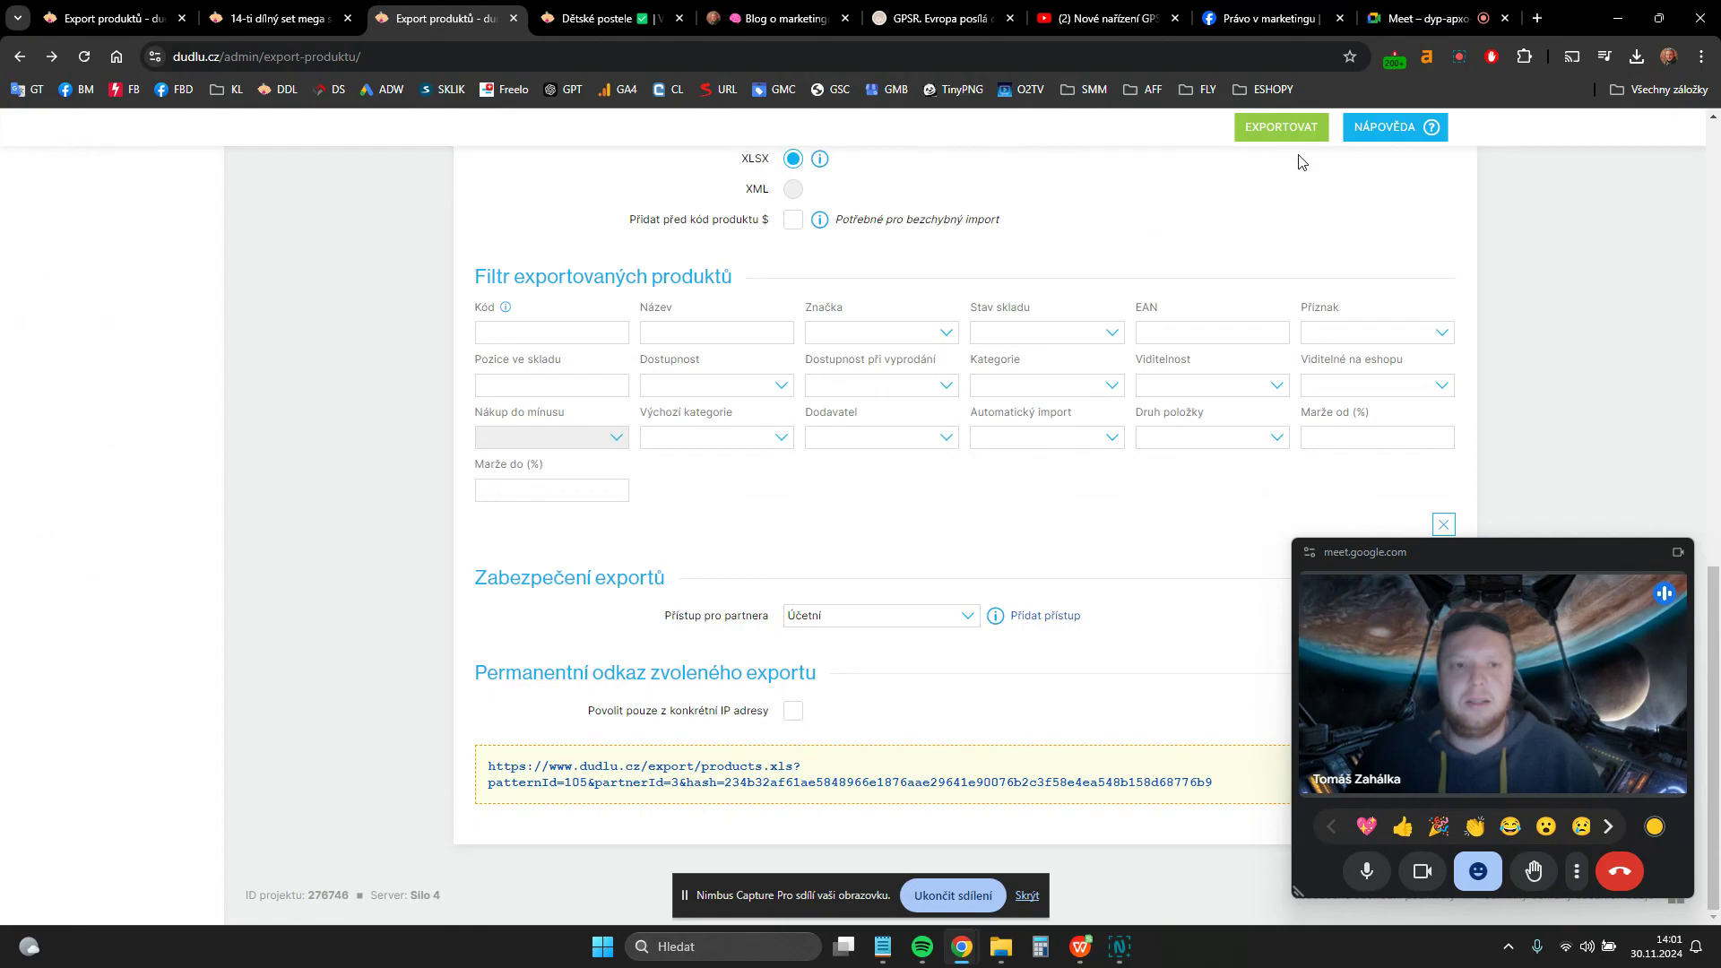
- Switch to the exported products (29).xlsx in WPS Spreadsheets and examine the textProperty column and its filter values
{"action": "key", "text": "alt+Tab"}
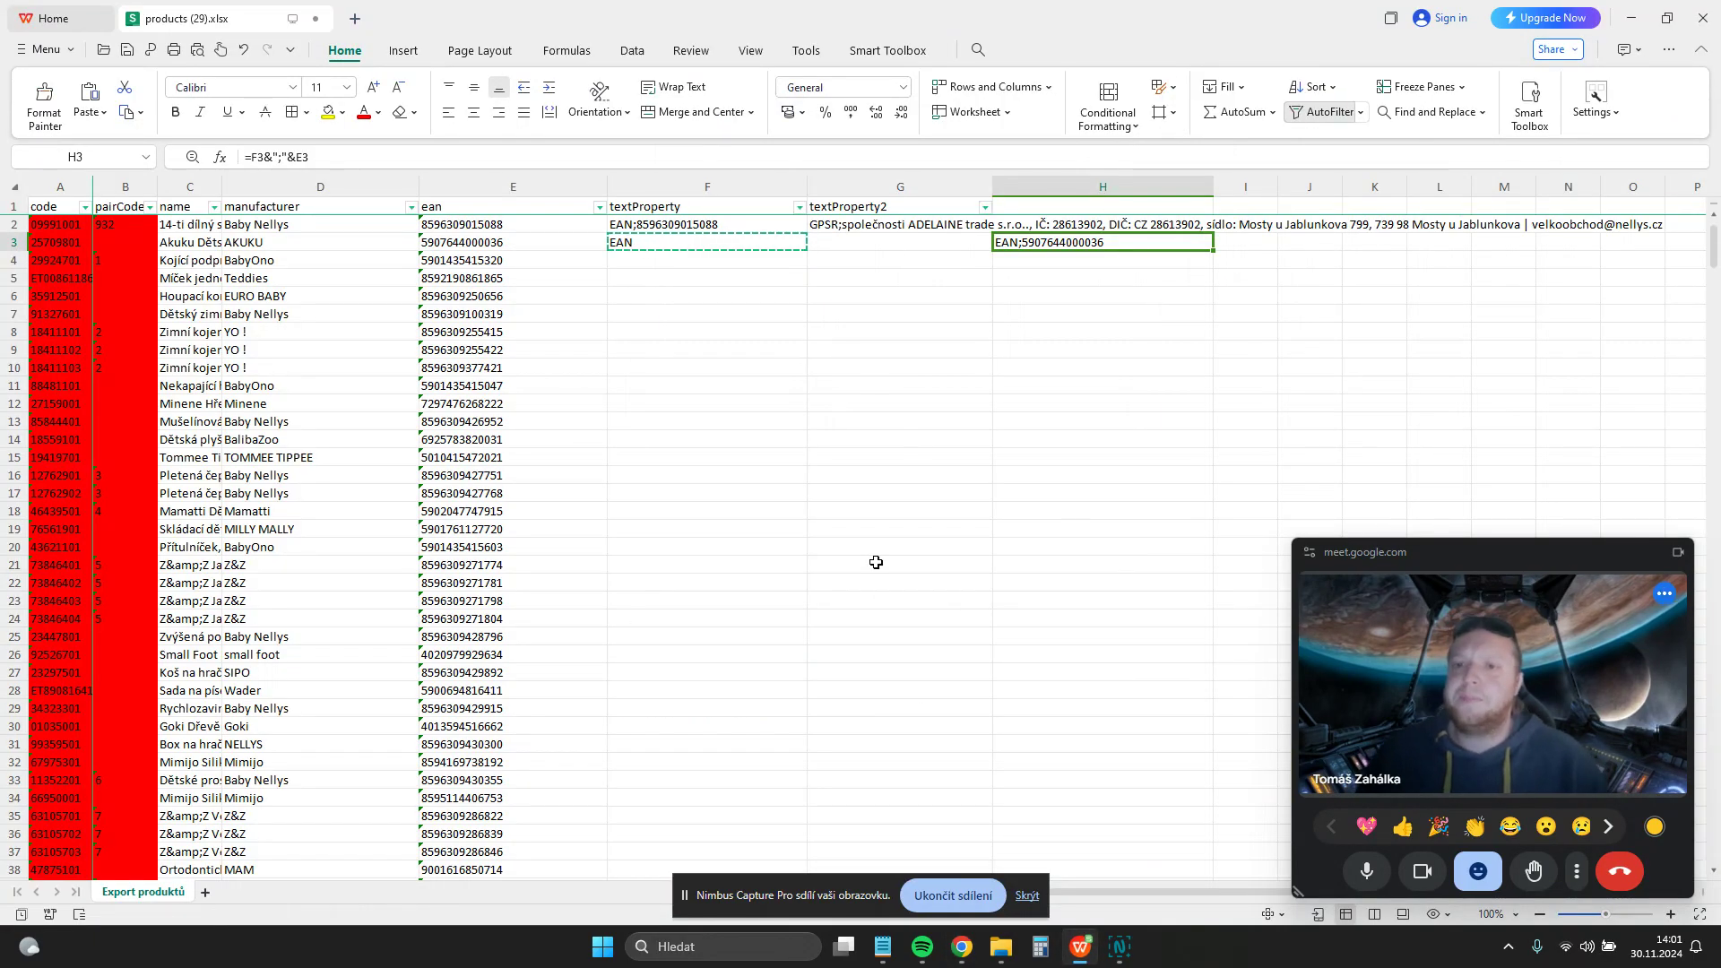
{"action": "left_click", "coordinate": [644, 208]}
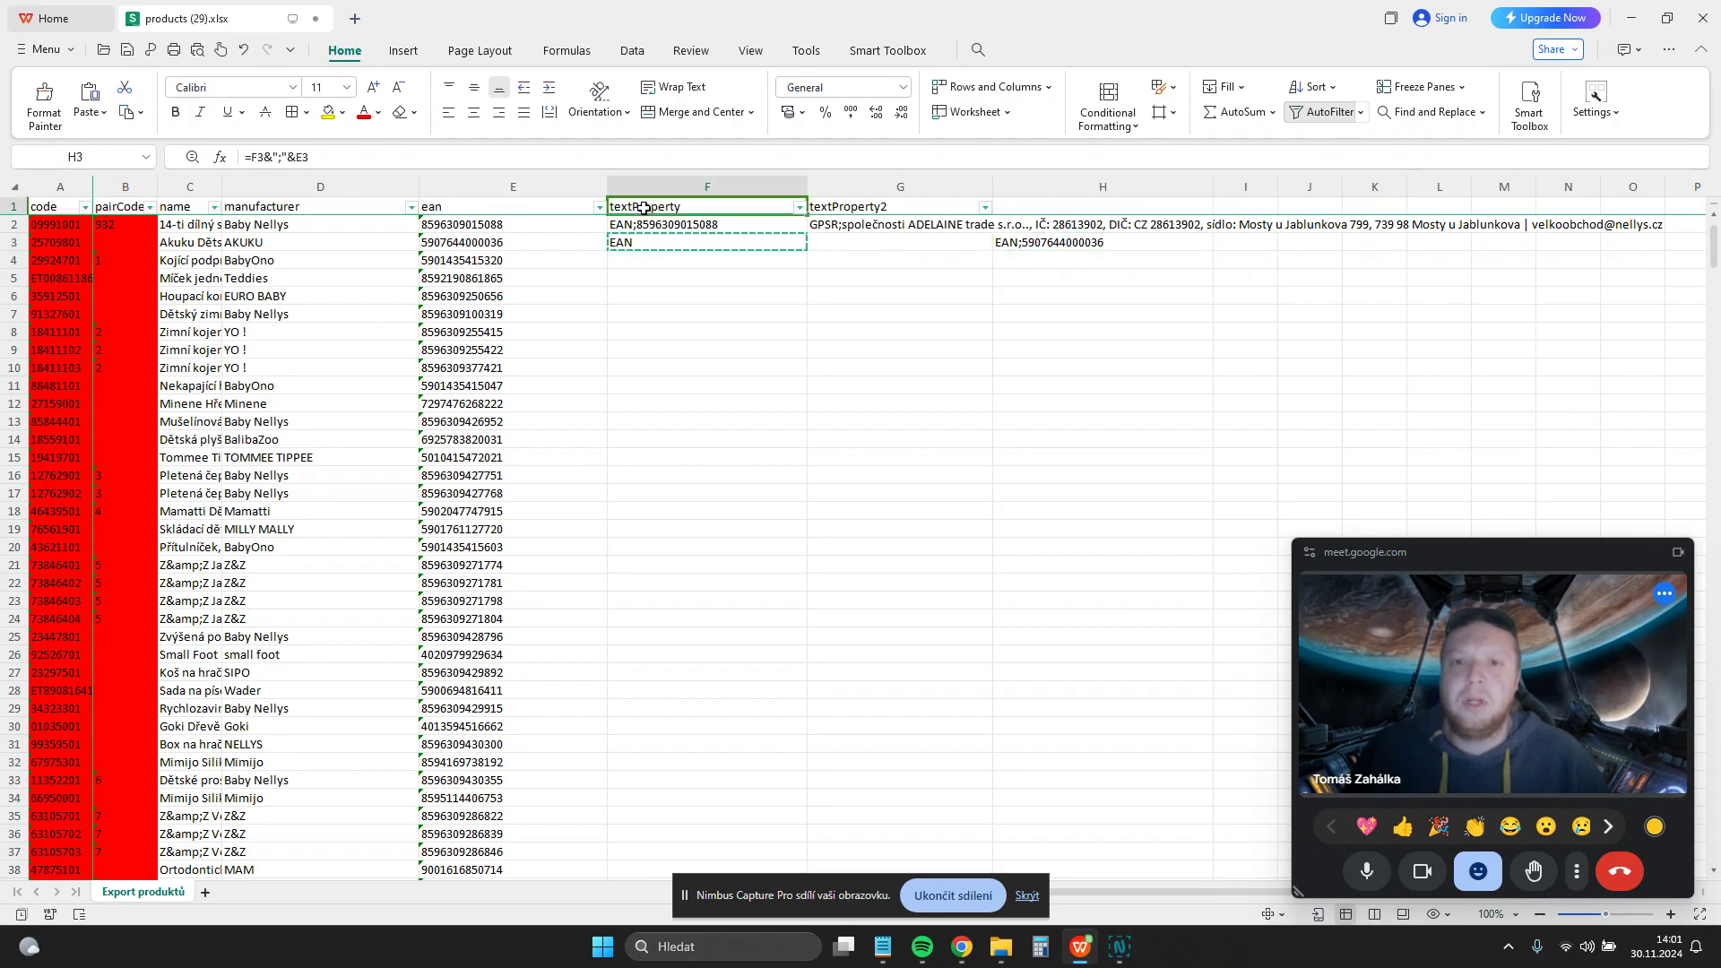
{"action": "left_click", "coordinate": [665, 226]}
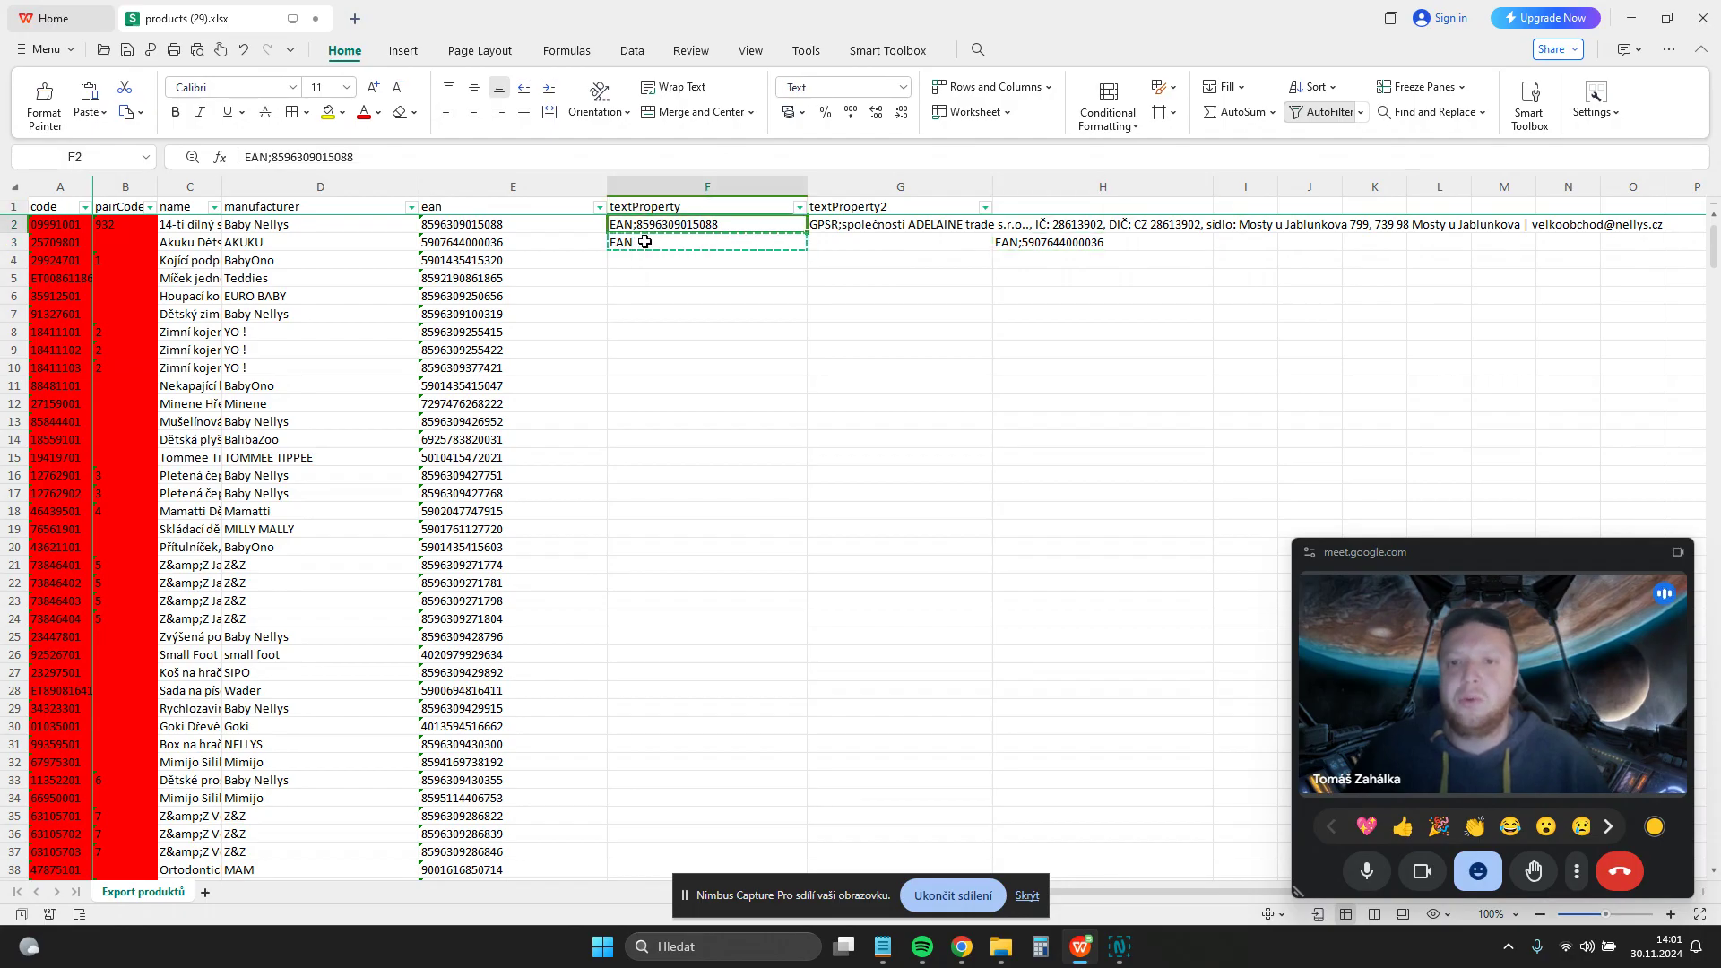
{"action": "left_click", "coordinate": [13, 187]}
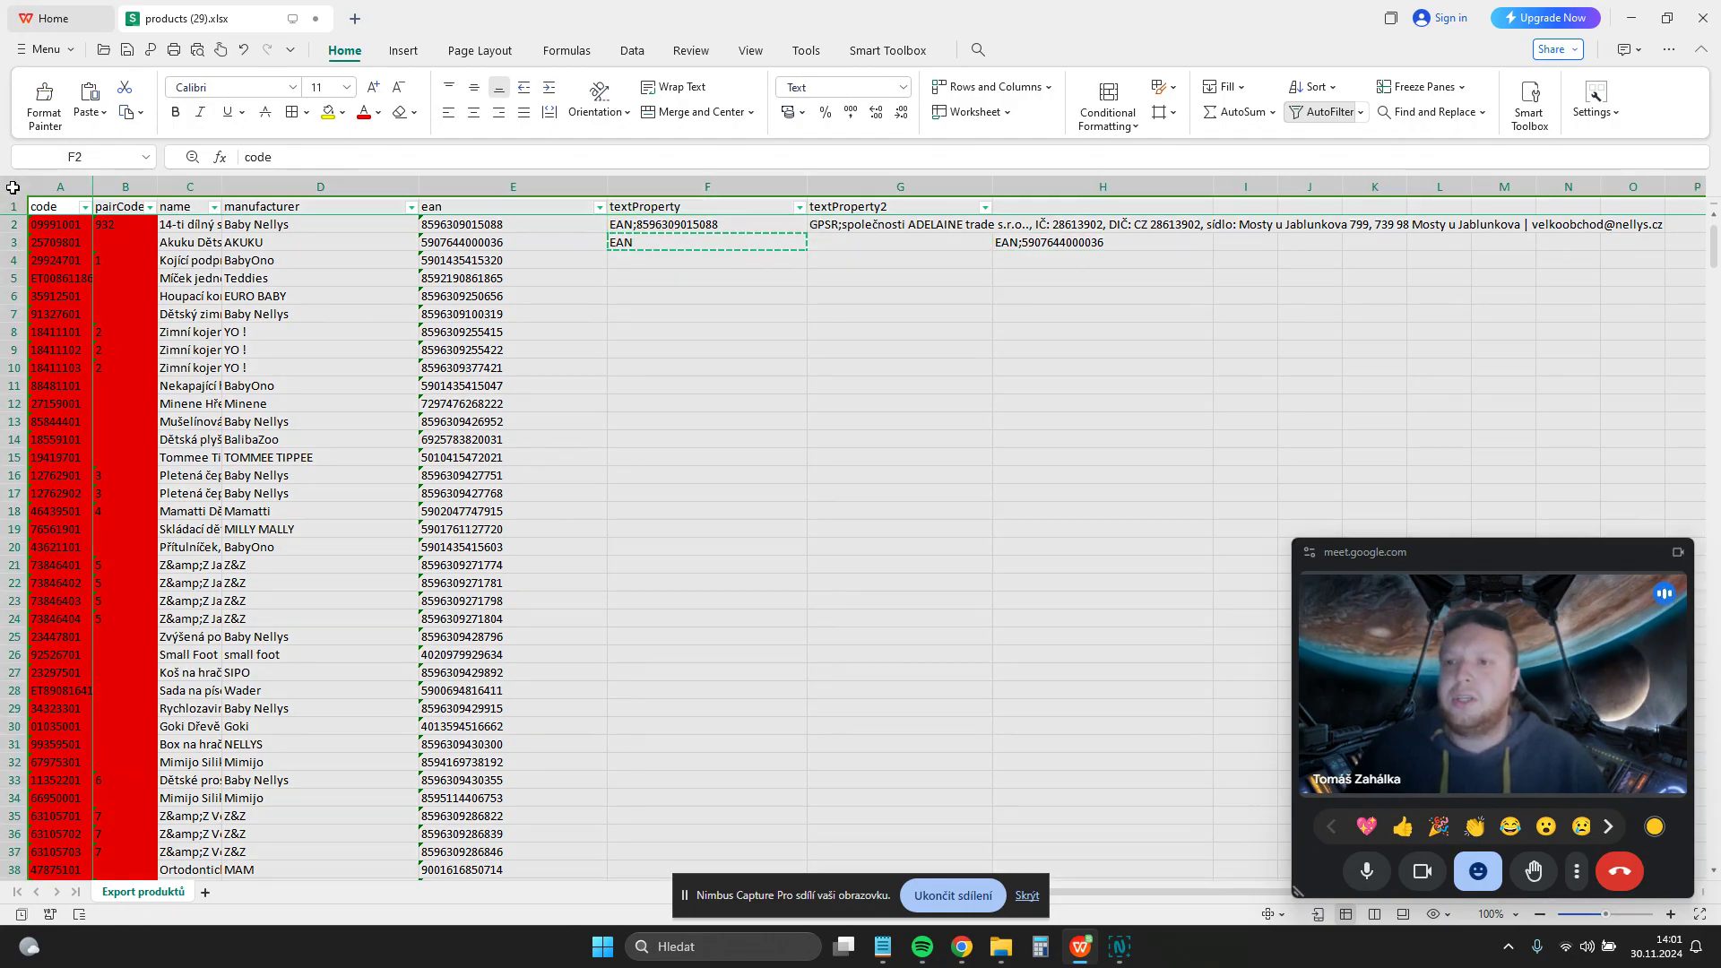
{"action": "left_click", "coordinate": [1325, 112]}
{"action": "left_click", "coordinate": [741, 437]}
{"action": "left_click", "coordinate": [798, 207]}
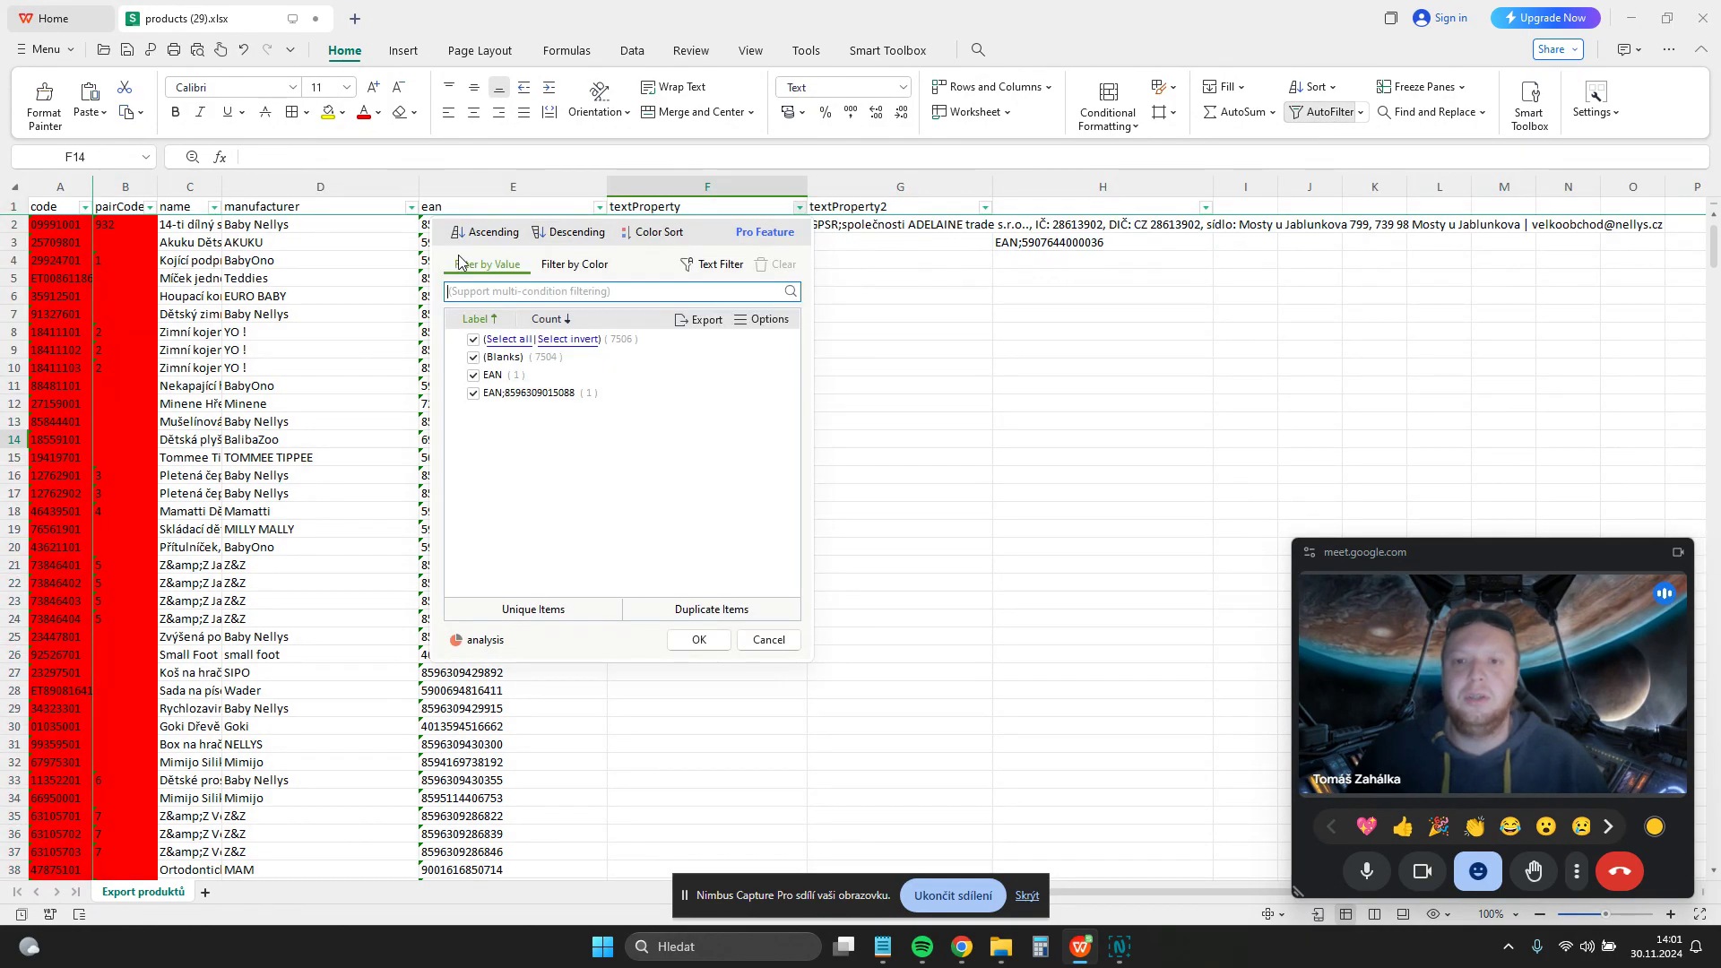
{"action": "left_click", "coordinate": [1022, 424]}
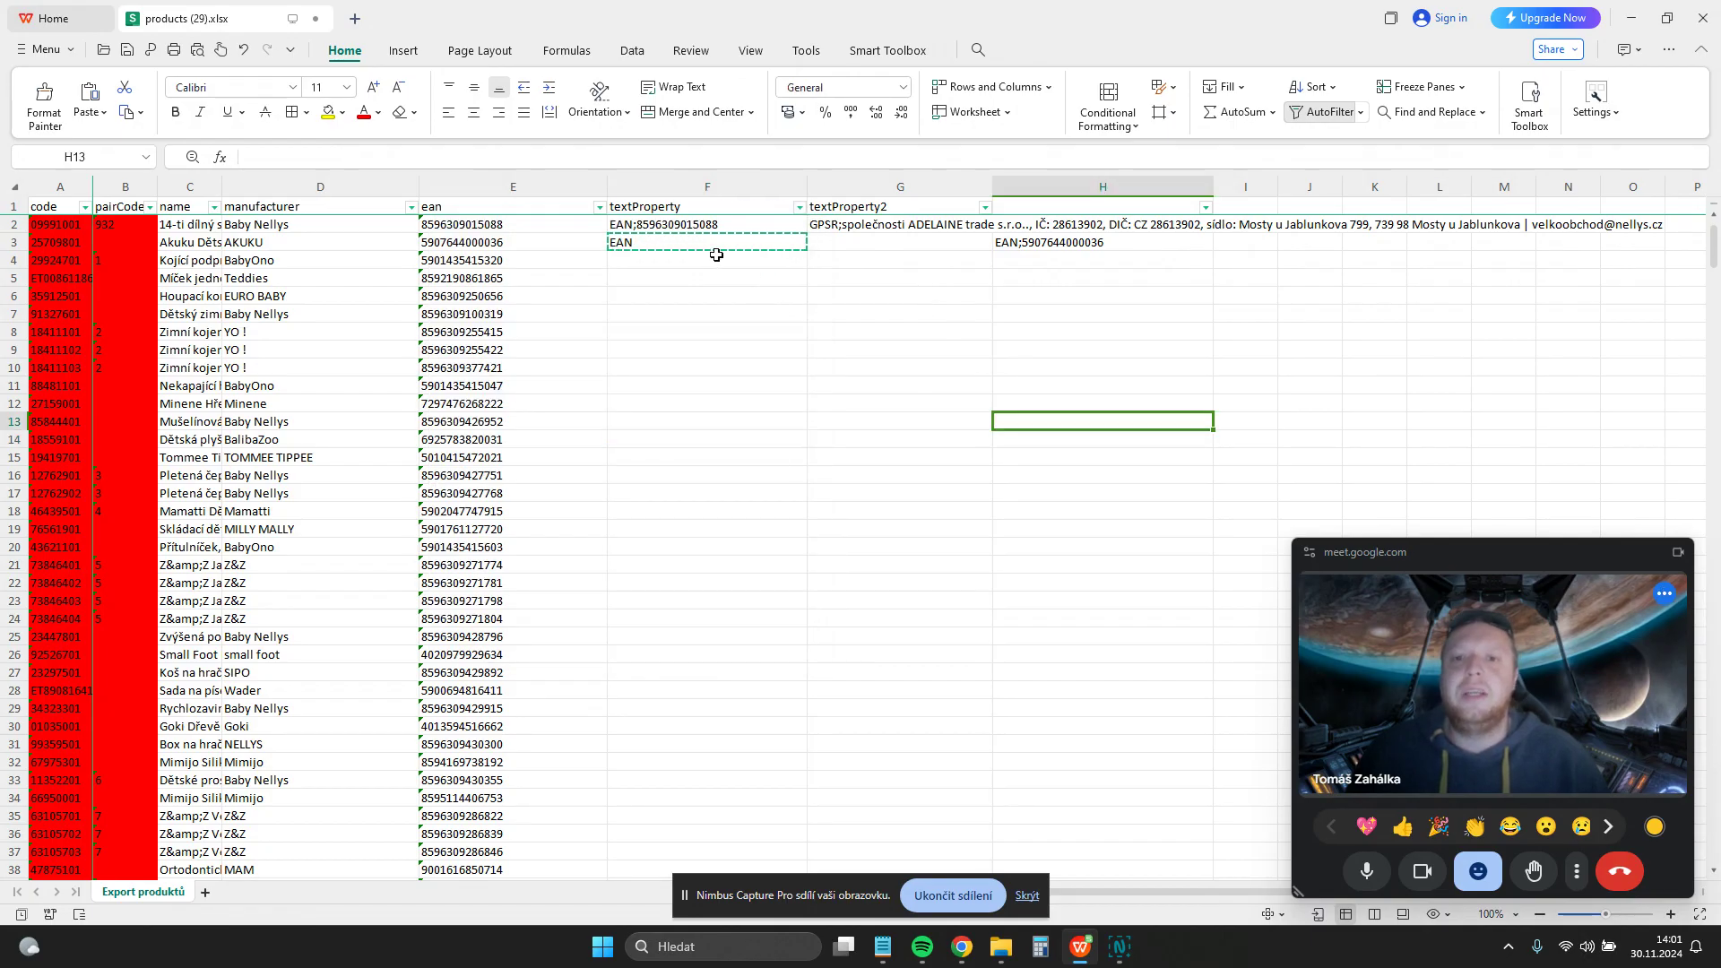
- Compare the codes in the ean column with the textProperty entry of the first product in row 2
{"action": "left_click", "coordinate": [863, 362]}
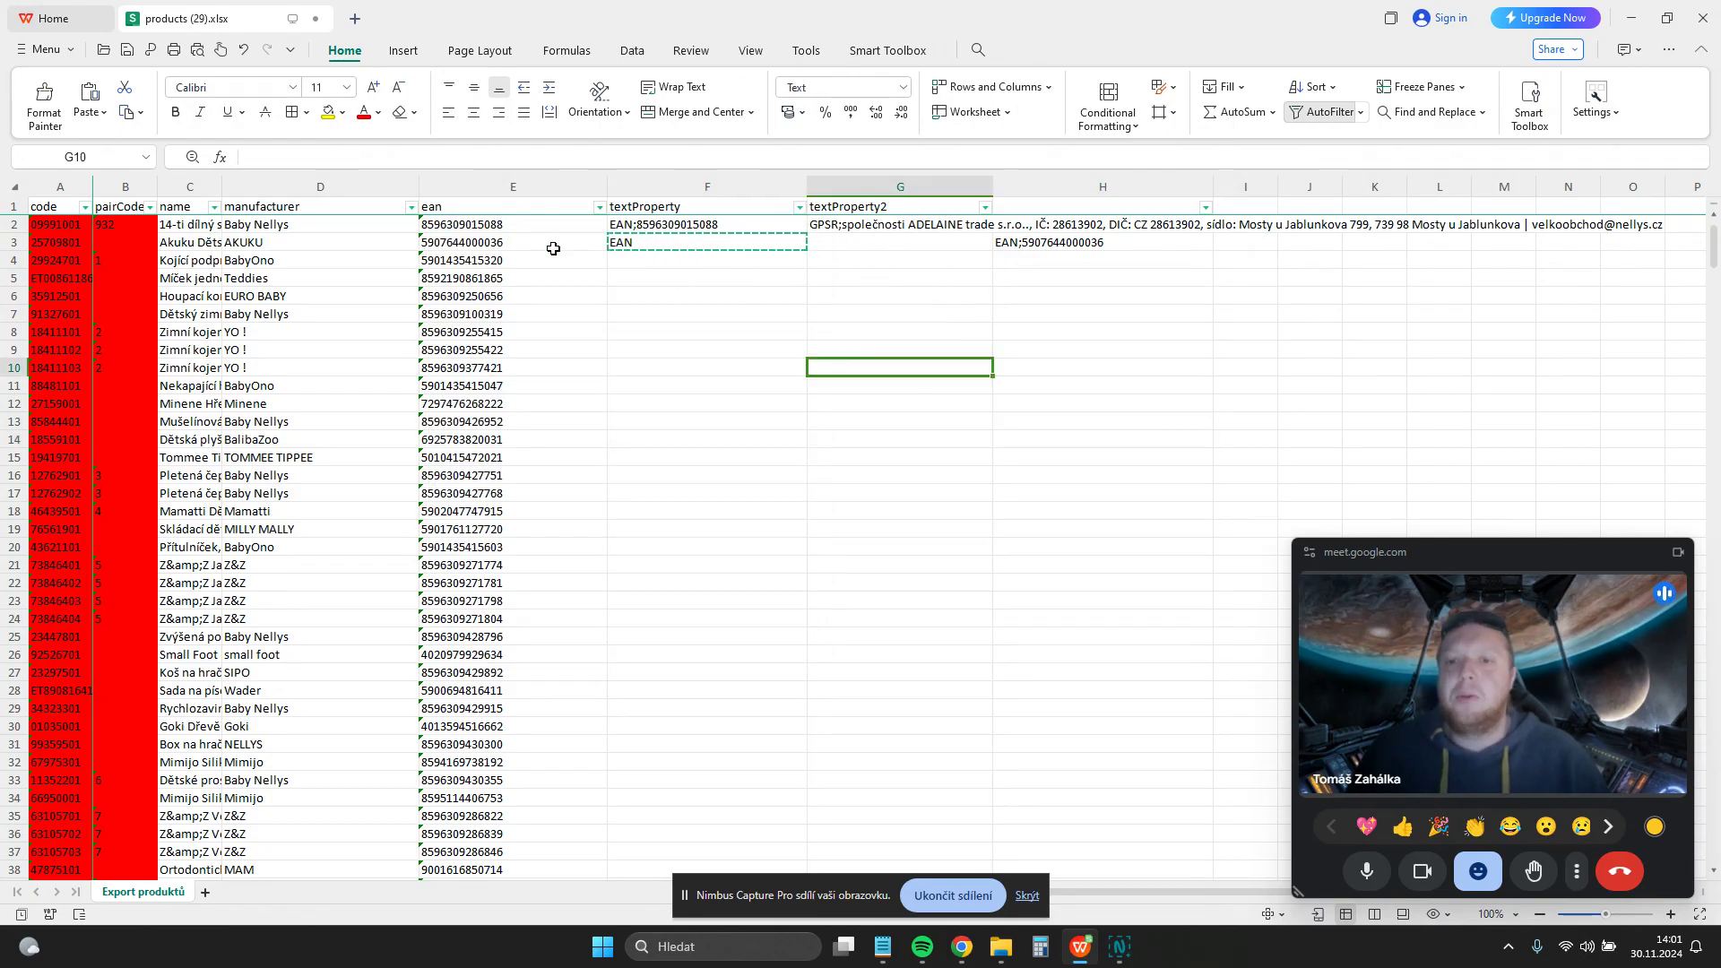
{"action": "left_click_drag", "start_coordinate": [467, 223], "coordinate": [495, 560]}
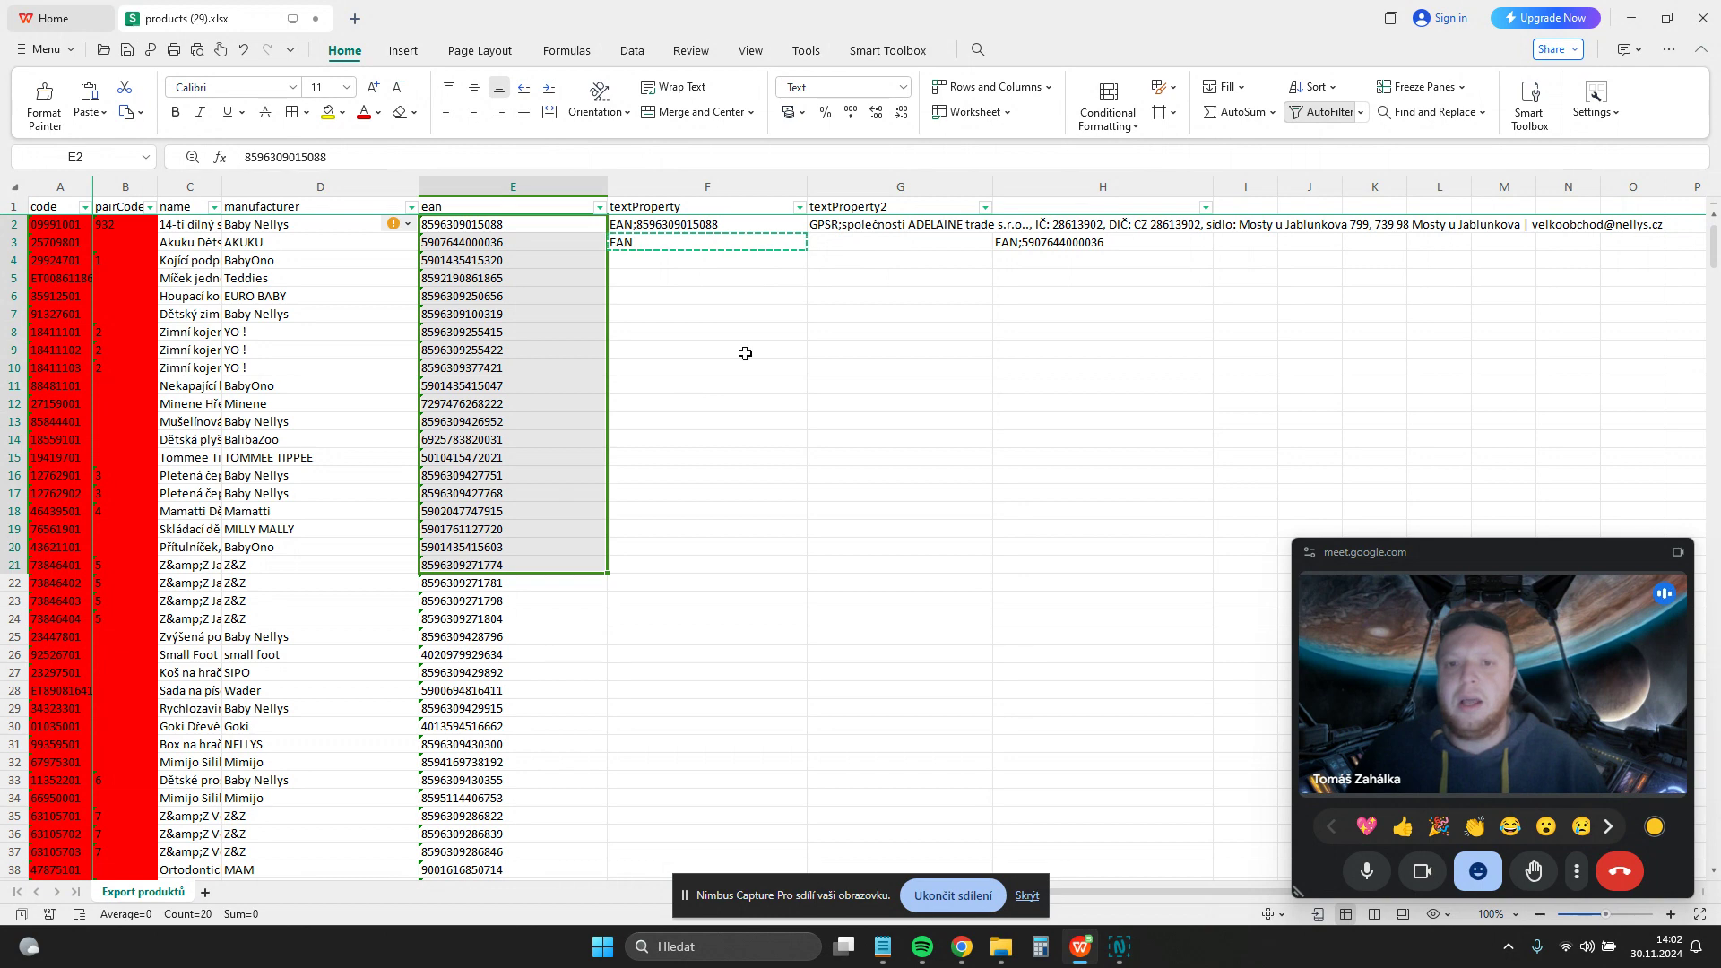
{"action": "left_click", "coordinate": [742, 353]}
{"action": "left_click", "coordinate": [667, 225]}
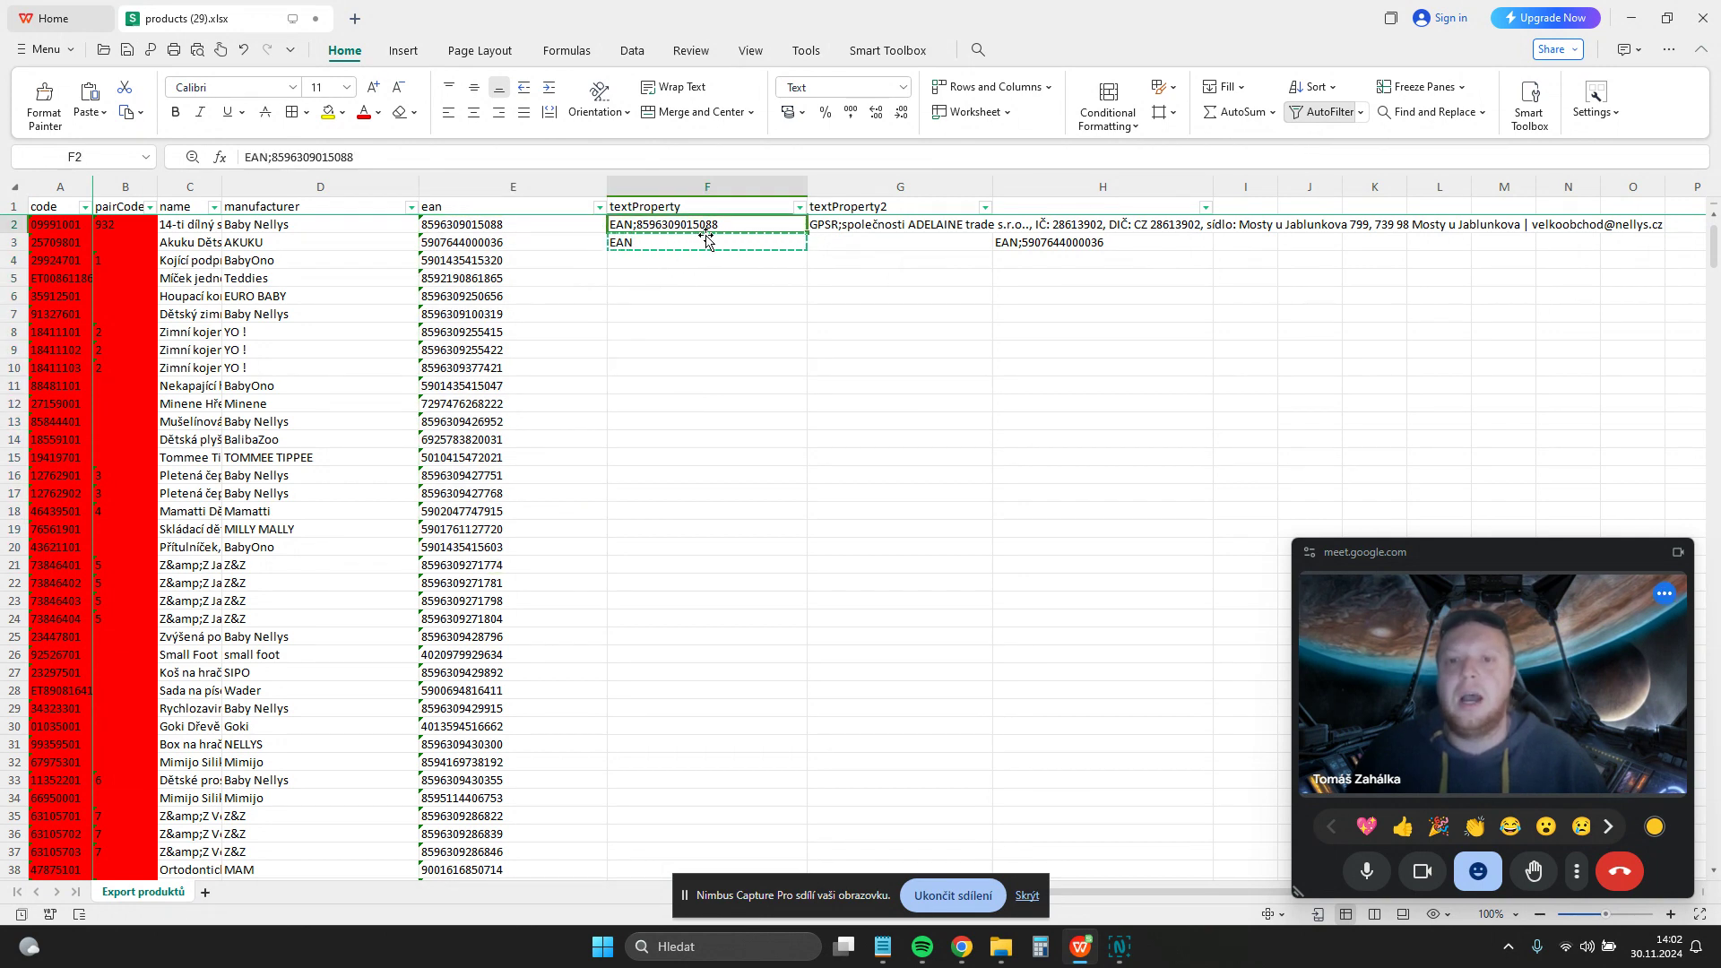
{"action": "left_click", "coordinate": [704, 314]}
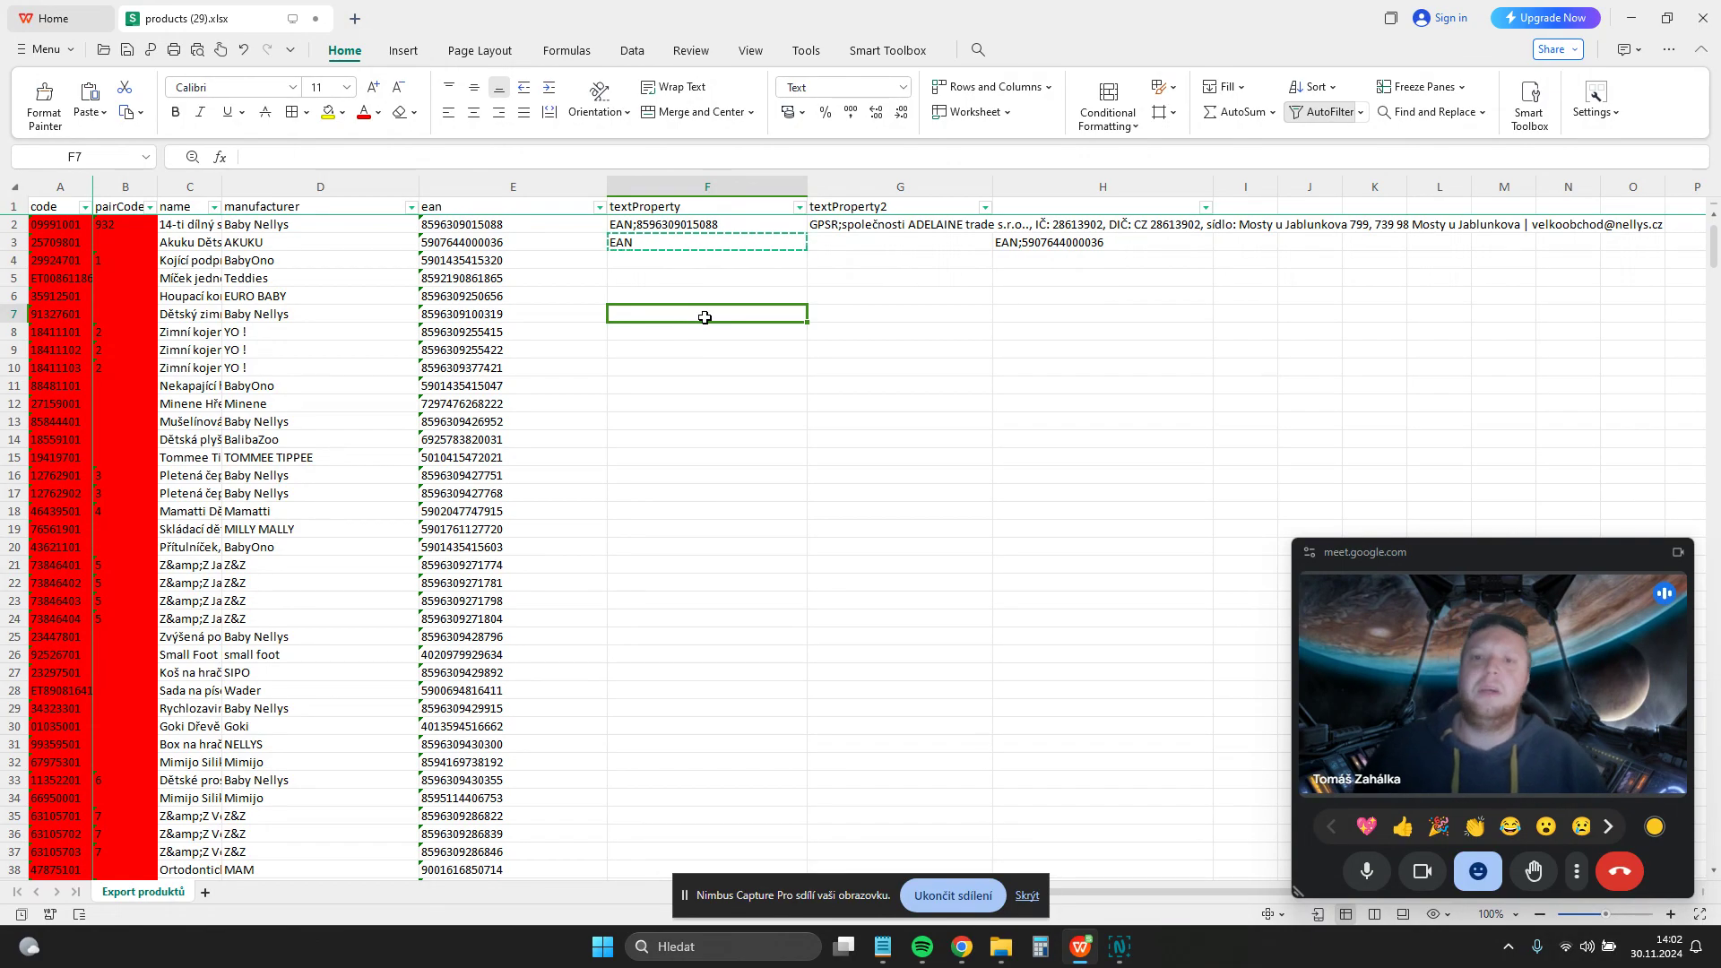
- Fill the text EAN from cell F3 down the textProperty column to the last product row
{"action": "left_click", "coordinate": [685, 244]}
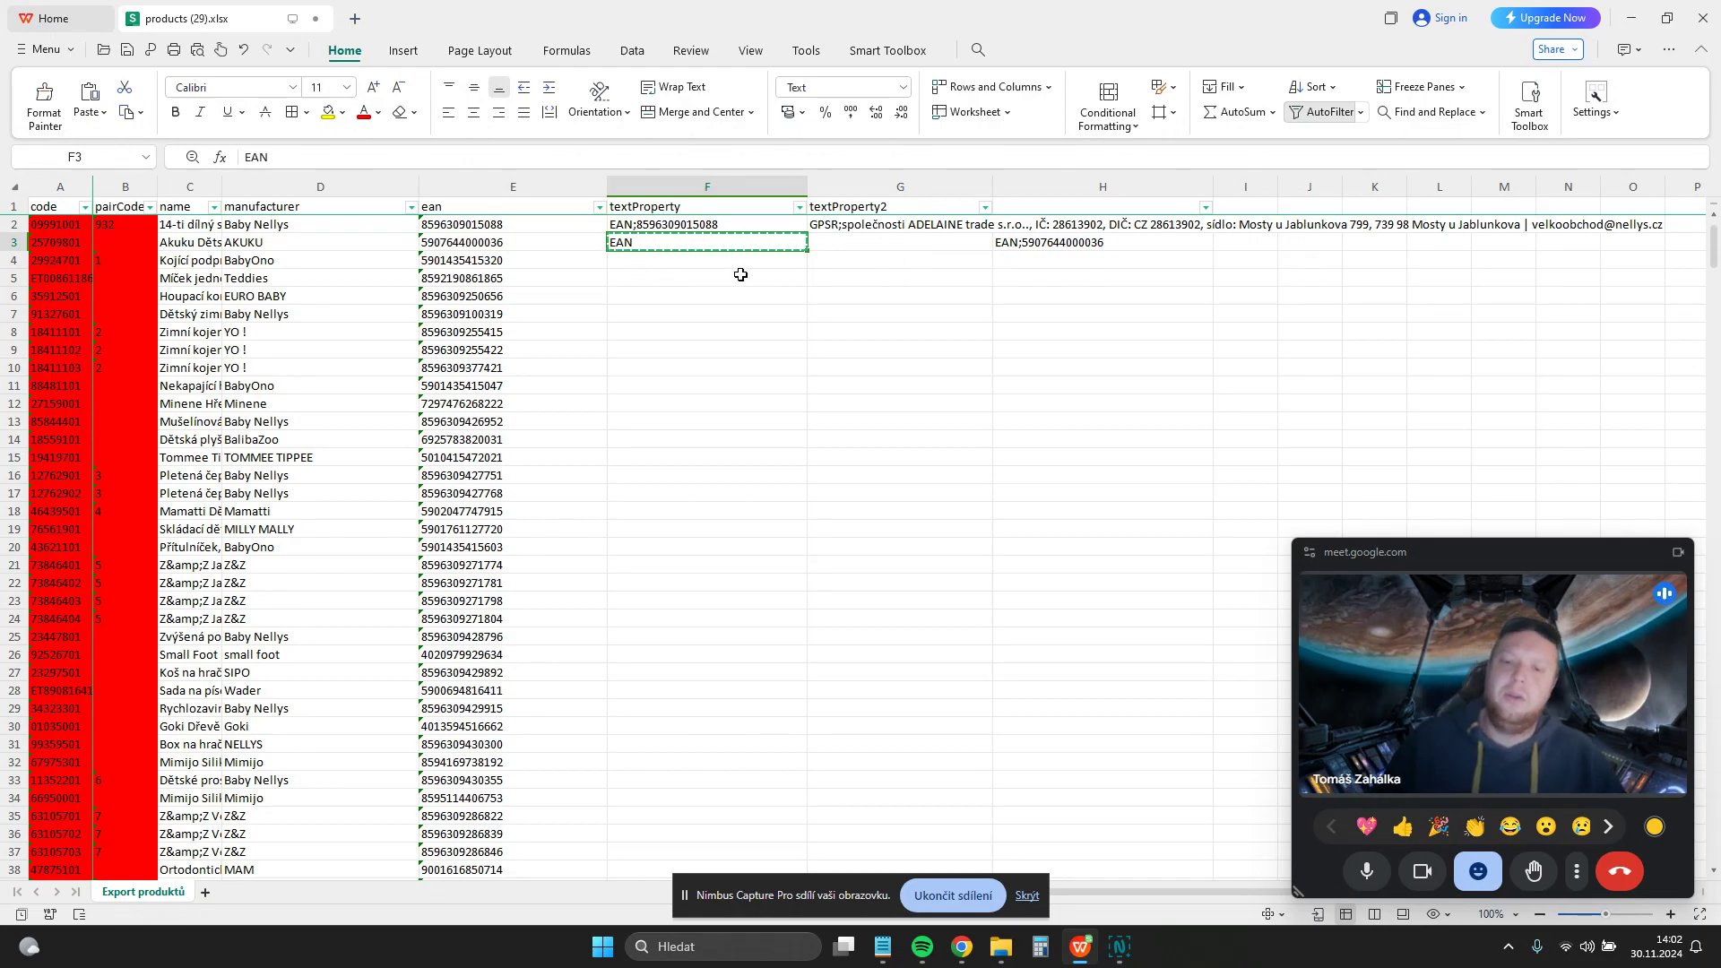
{"action": "double_click", "coordinate": [804, 252]}
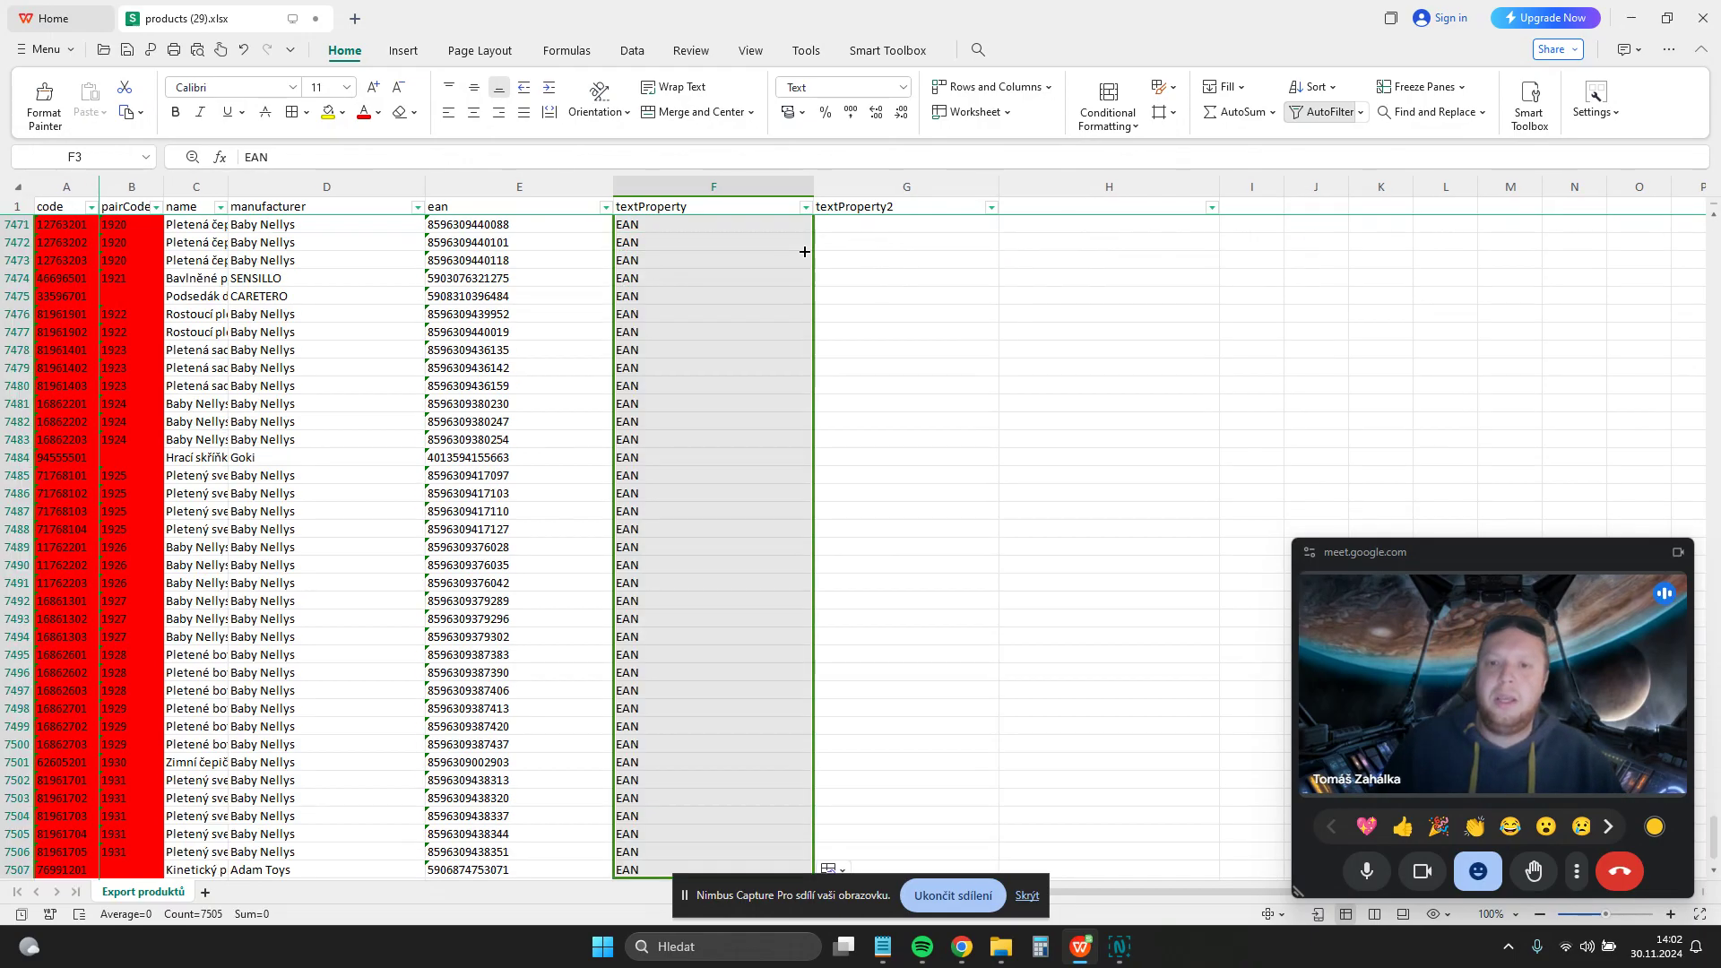
{"action": "left_click", "coordinate": [923, 457]}
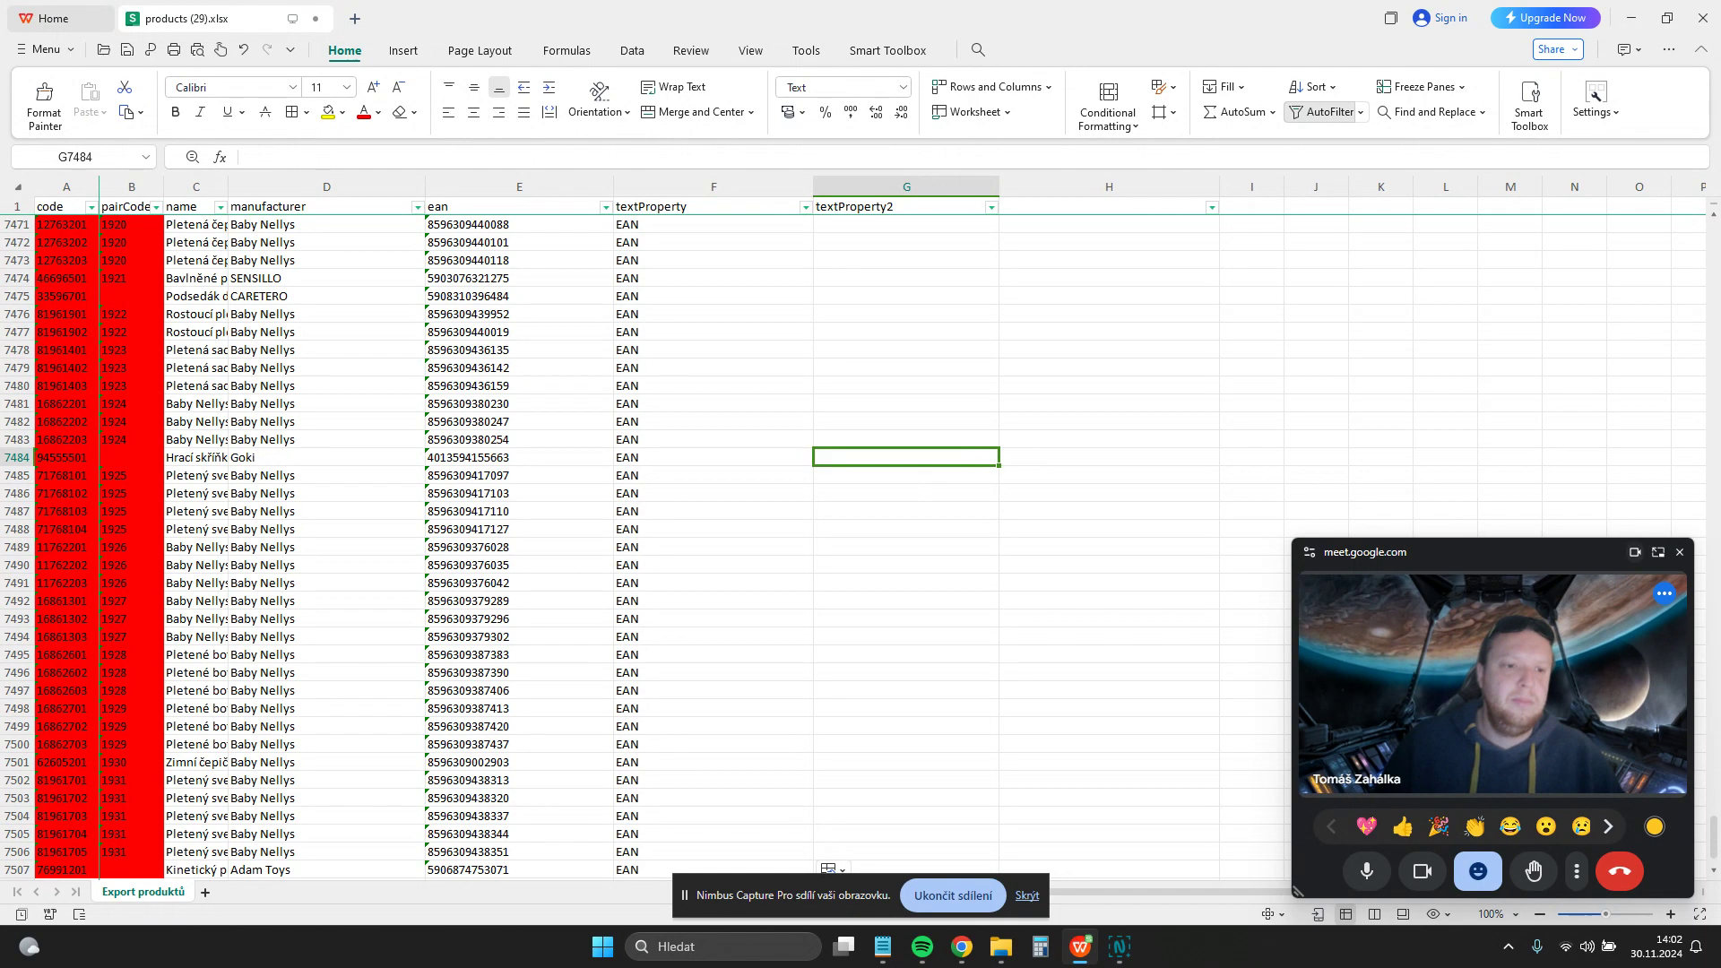
{"action": "left_click_drag", "start_coordinate": [1709, 852], "coordinate": [1678, 216]}
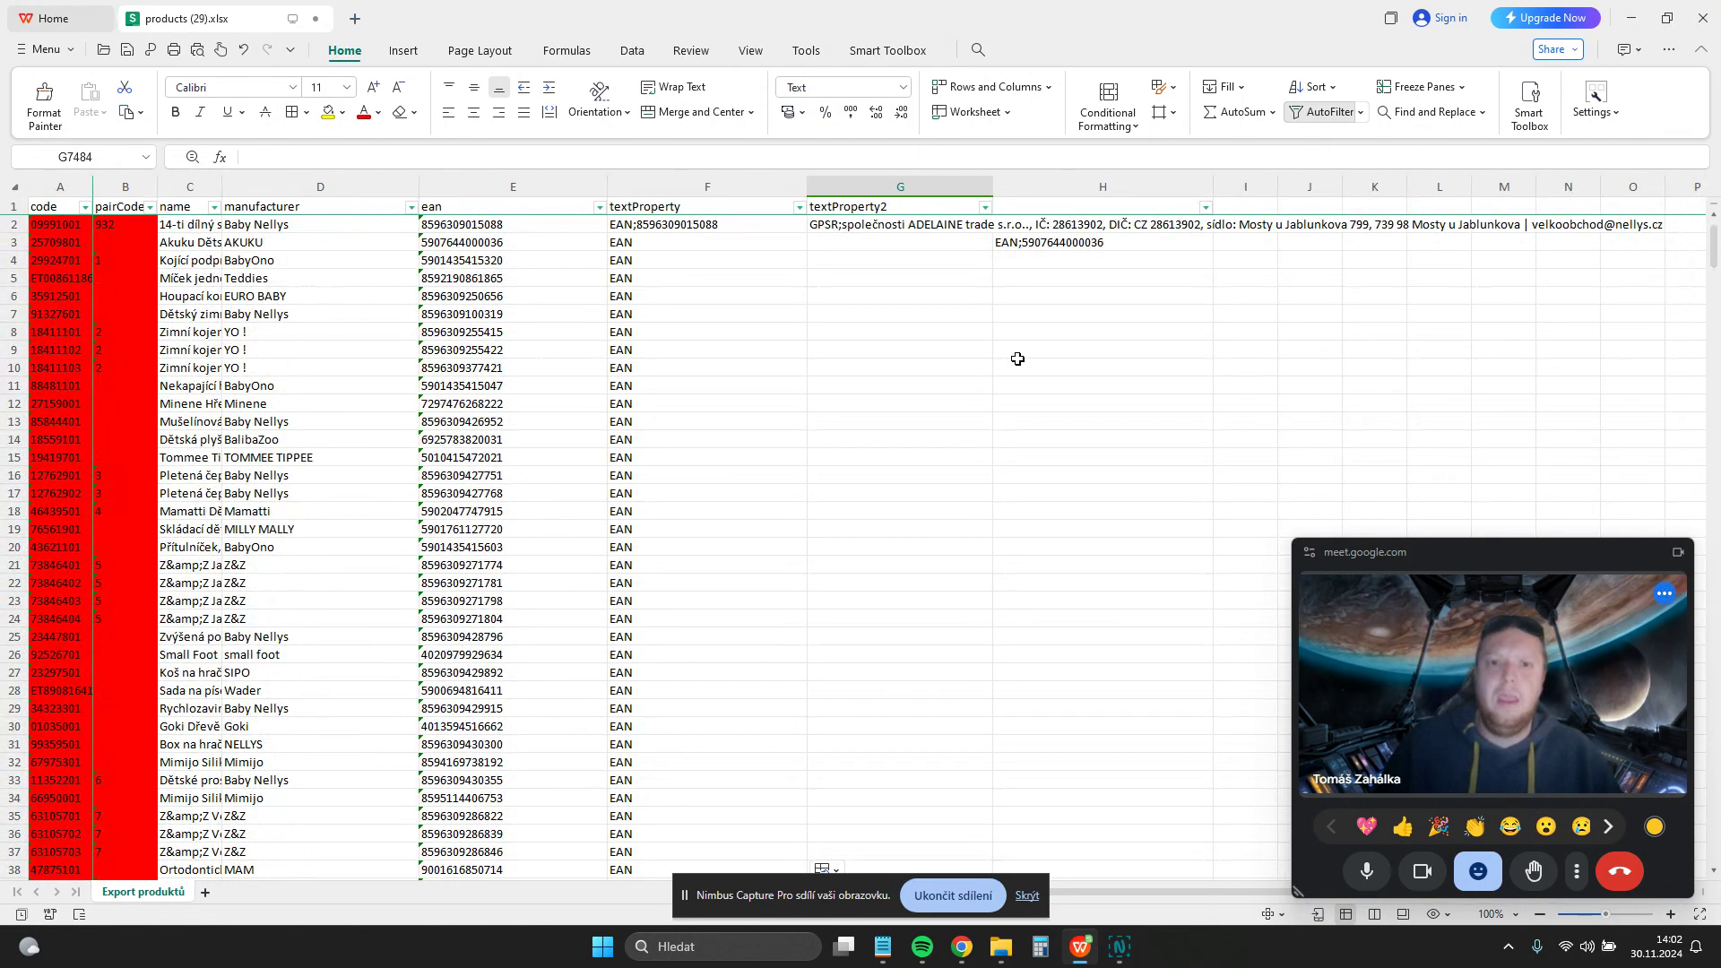
- Examine the formula in H3 that joins the textProperty label and the ean code with a semicolon
{"action": "left_click", "coordinate": [1039, 186]}
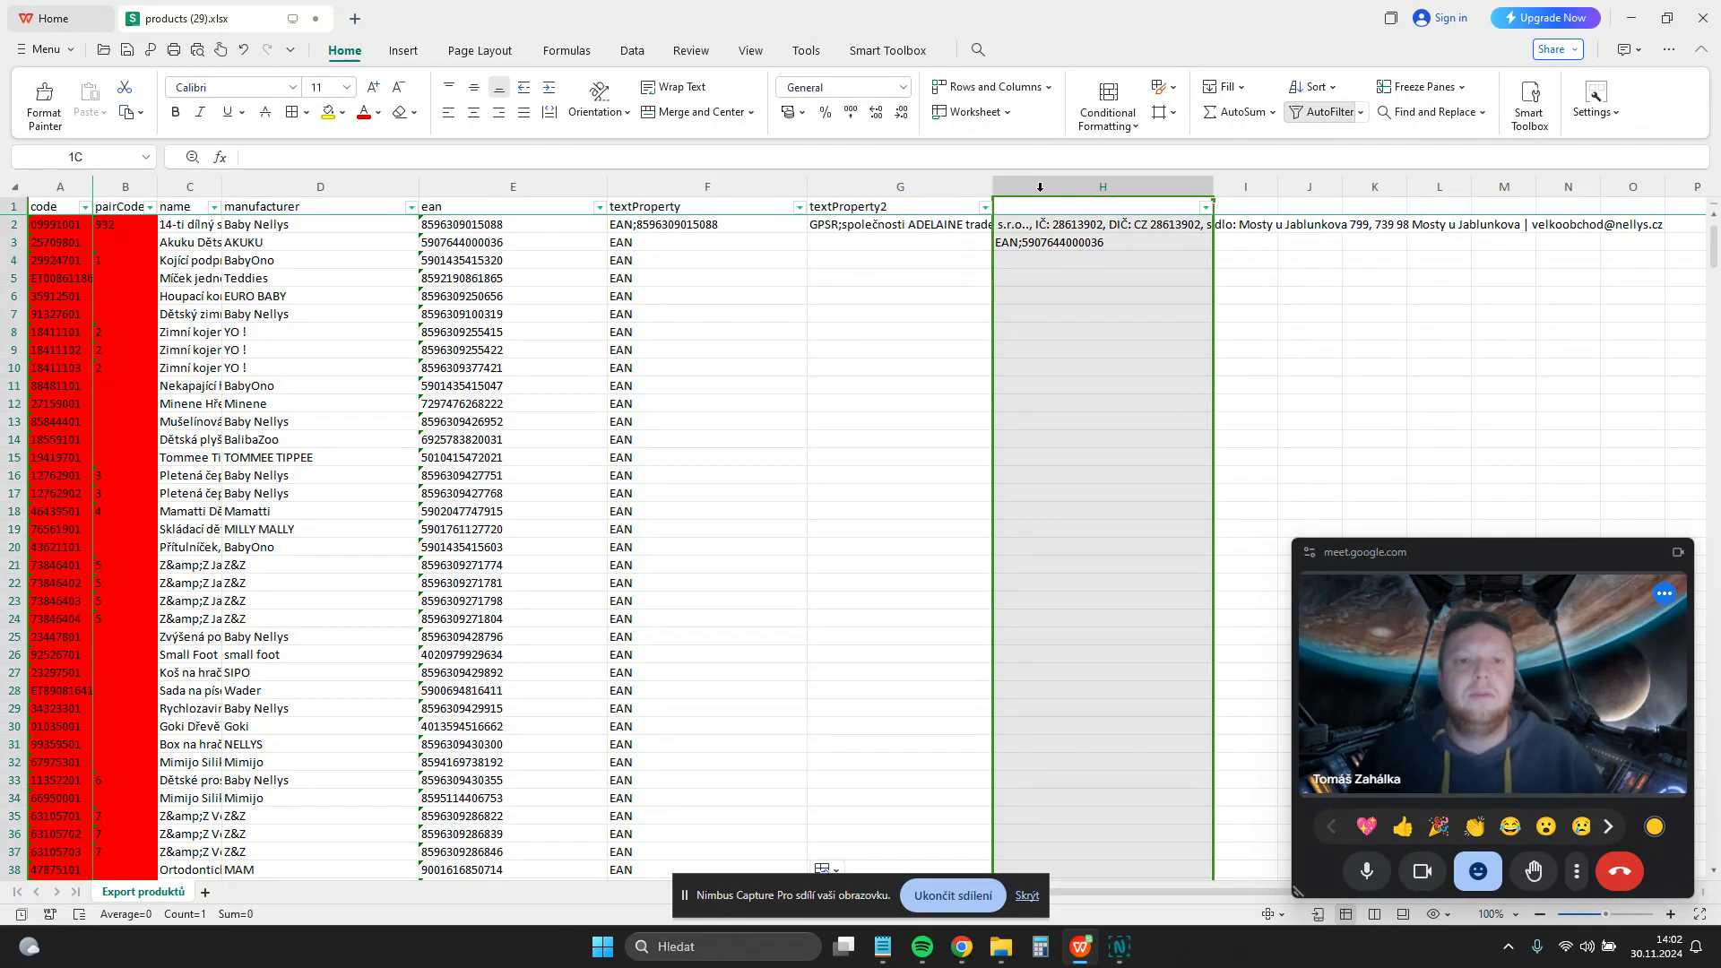
{"action": "left_click", "coordinate": [1035, 242]}
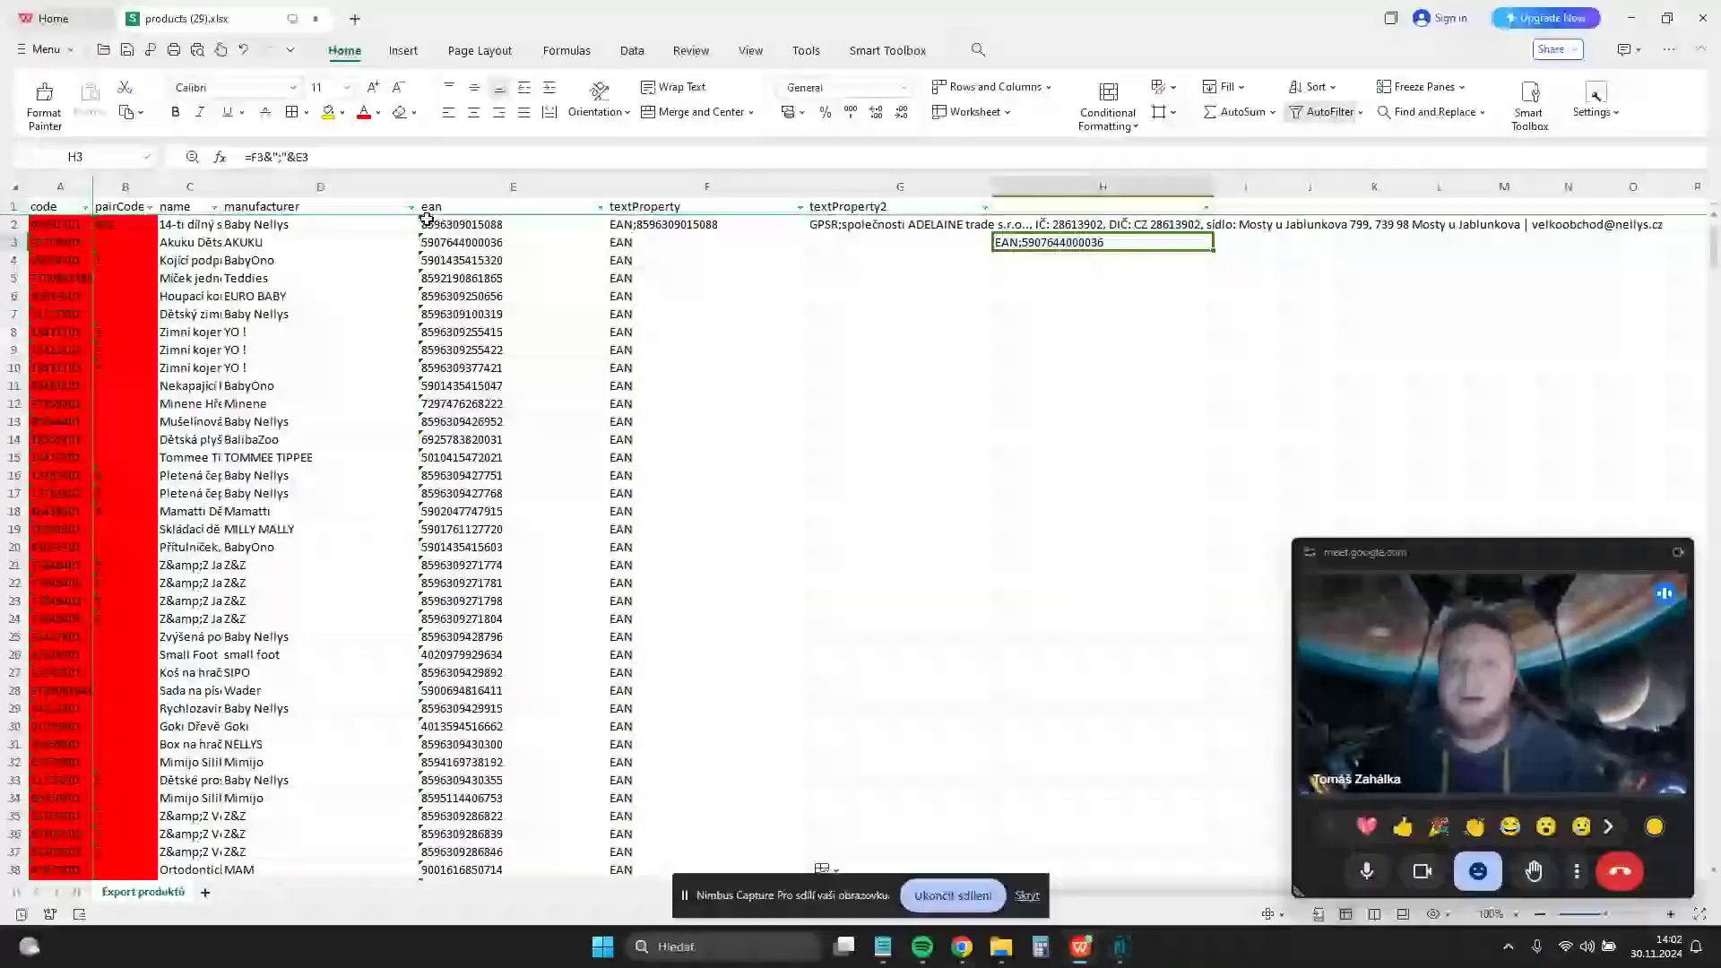
{"action": "left_click", "coordinate": [642, 247]}
{"action": "left_click", "coordinate": [1073, 242]}
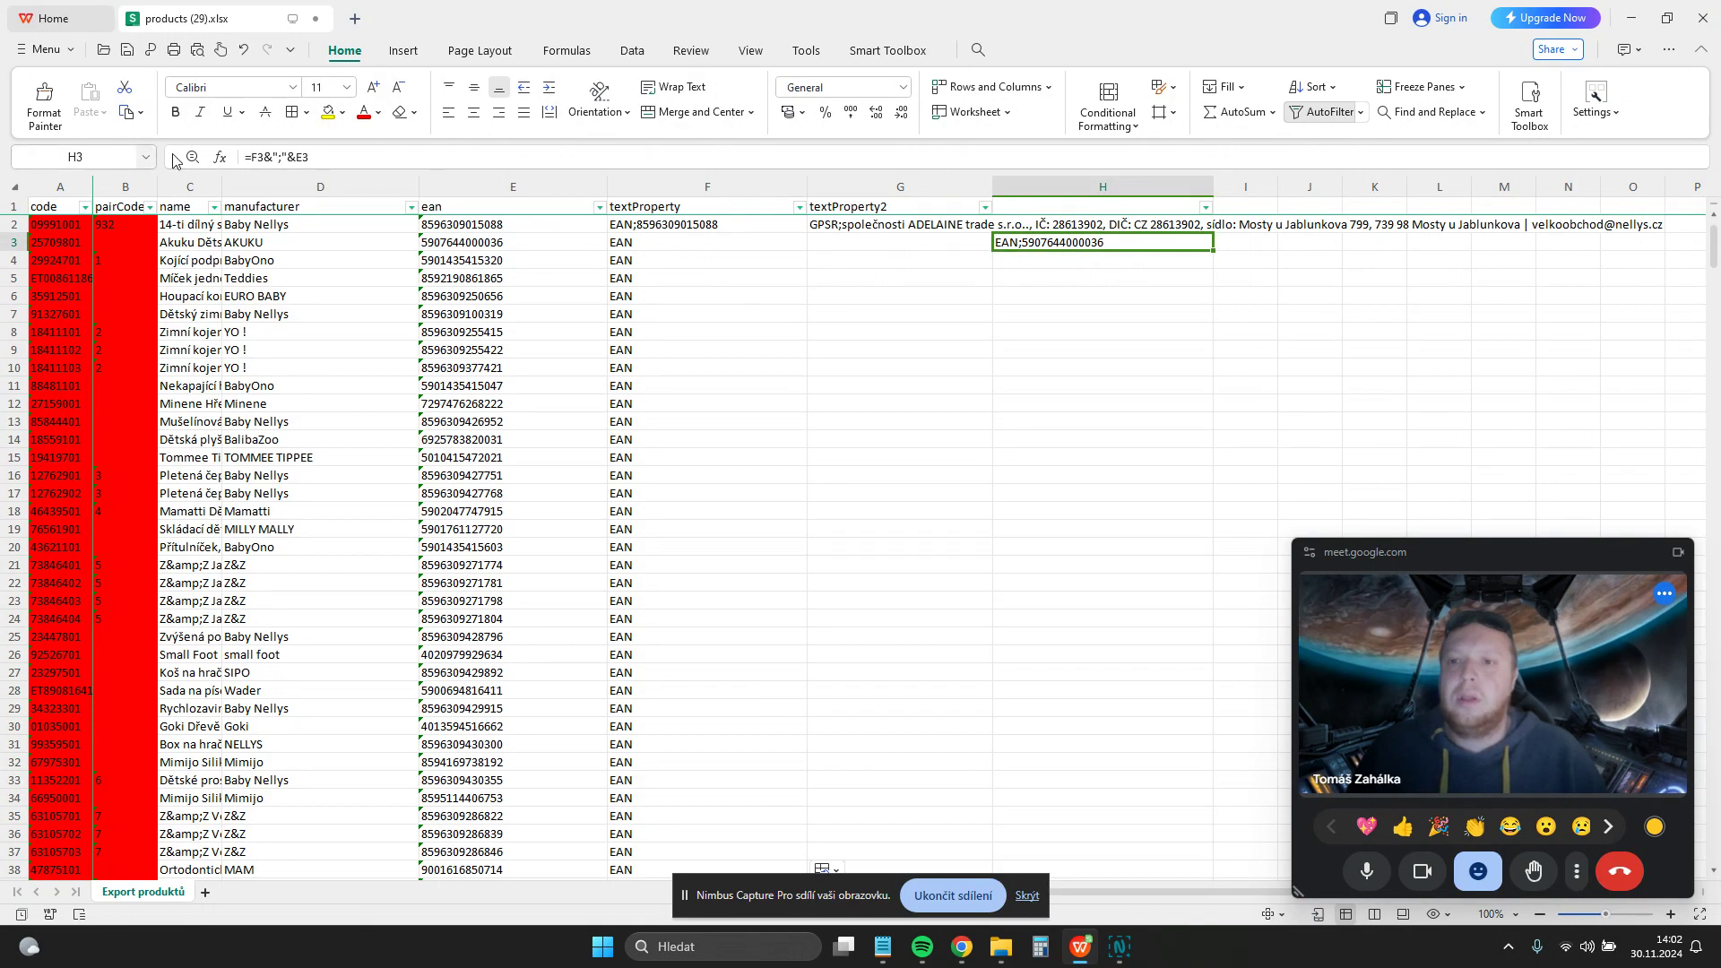
{"action": "double_click", "coordinate": [278, 158]}
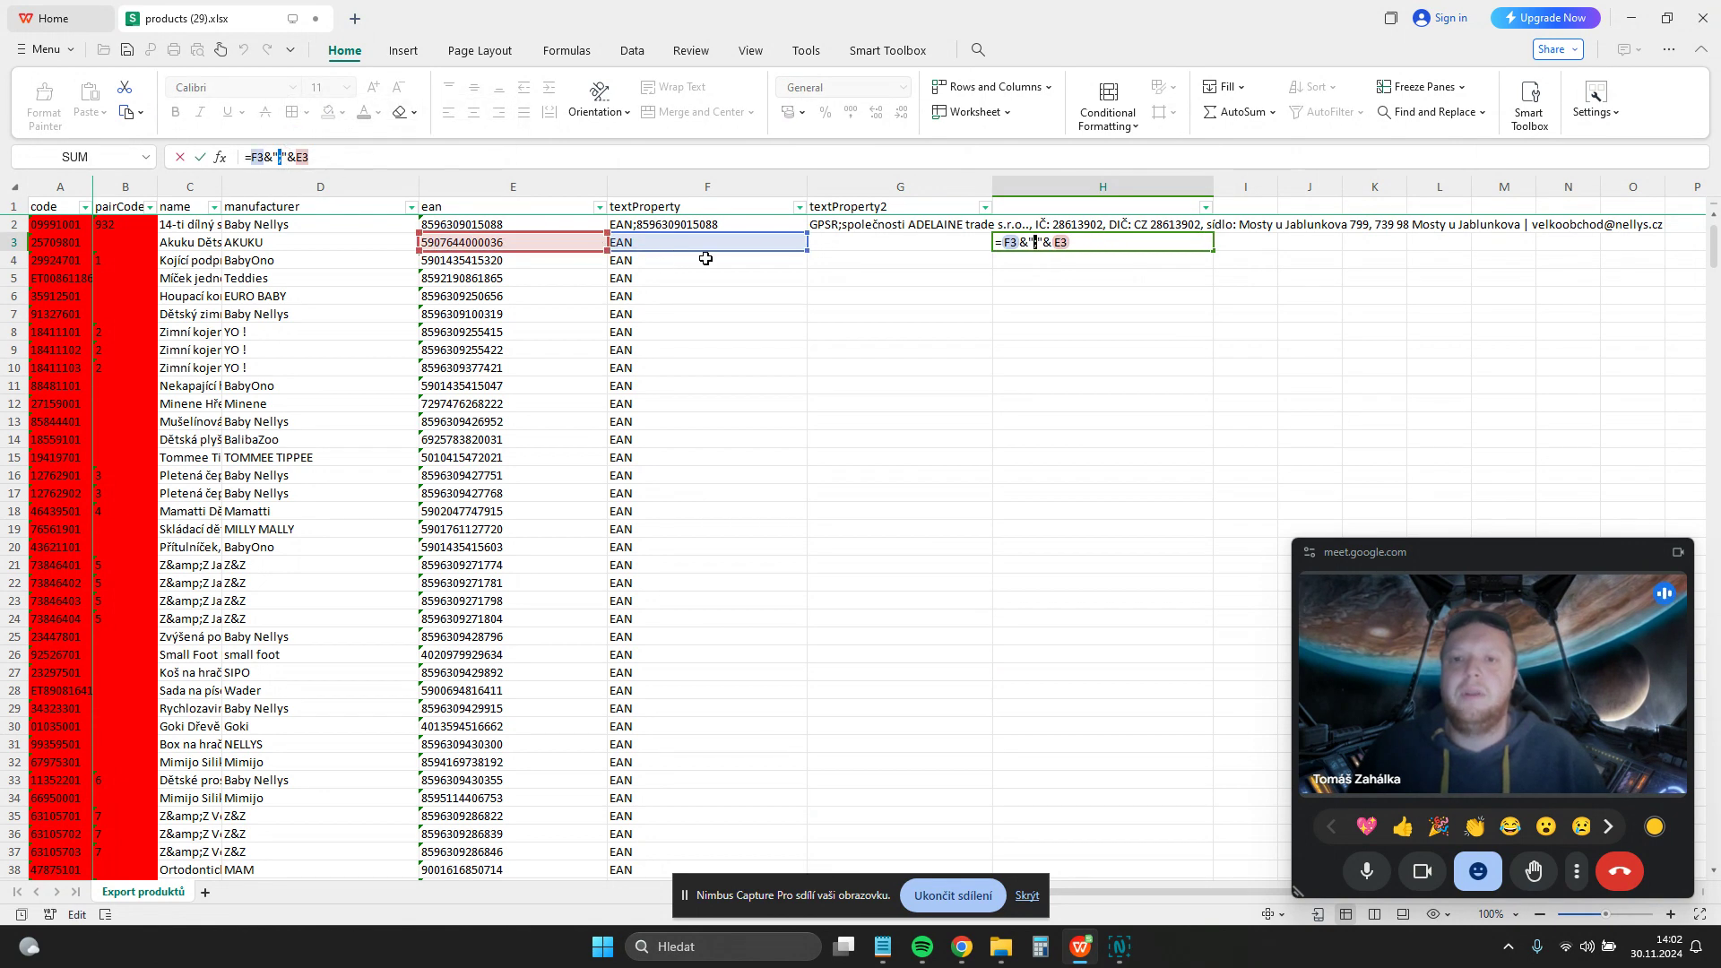
{"action": "key", "text": "ctrl+Return"}
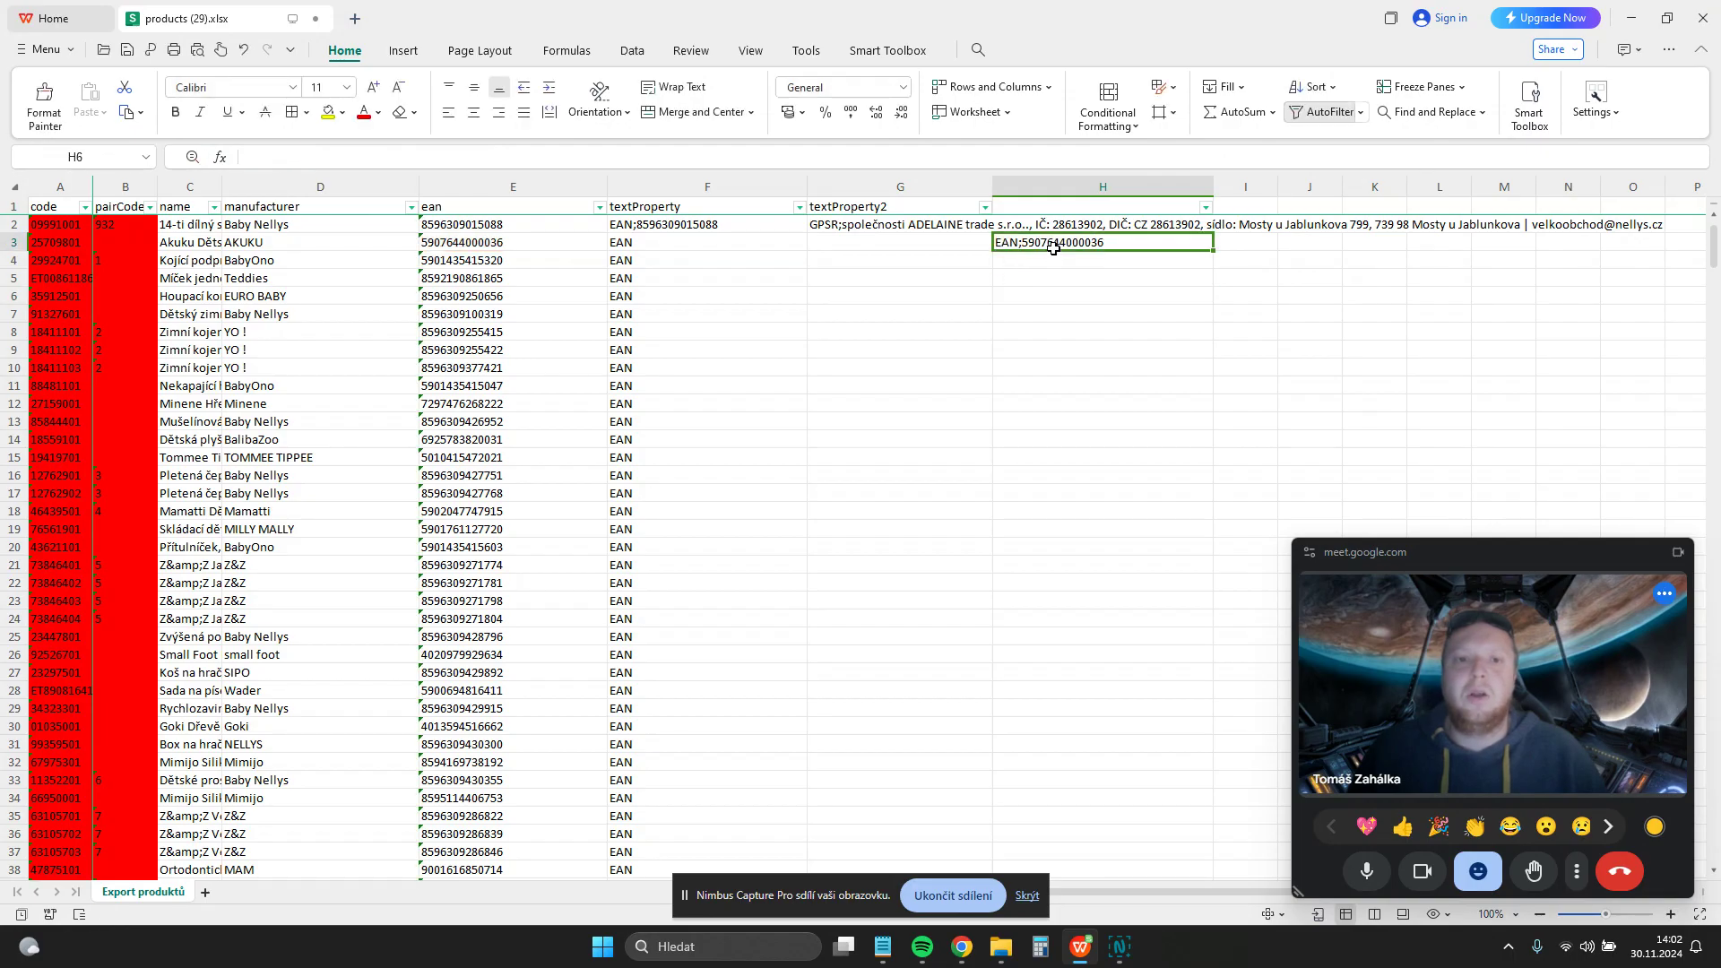
- Fill the formula =F3&";"&E3 down column H to the last product and compare the final row with its ean code
{"action": "double_click", "coordinate": [1213, 249]}
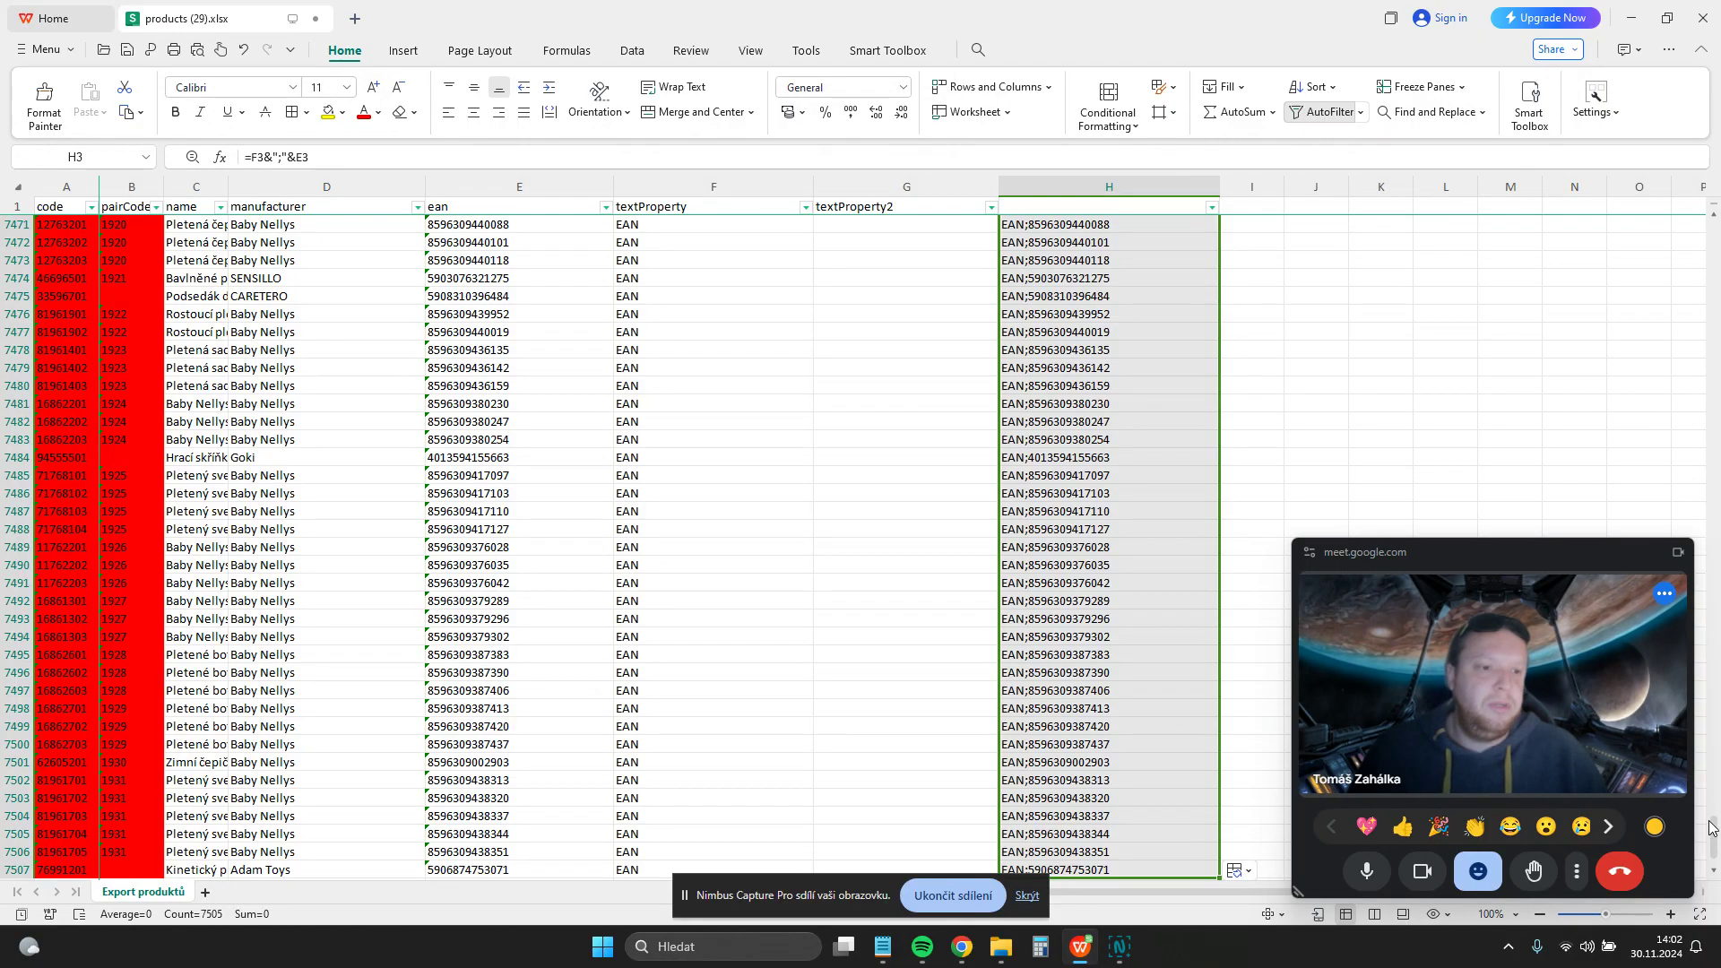
{"action": "left_click", "coordinate": [1125, 798]}
{"action": "scroll", "coordinate": [1120, 796], "scroll_direction": "down", "scroll_amount": 4}
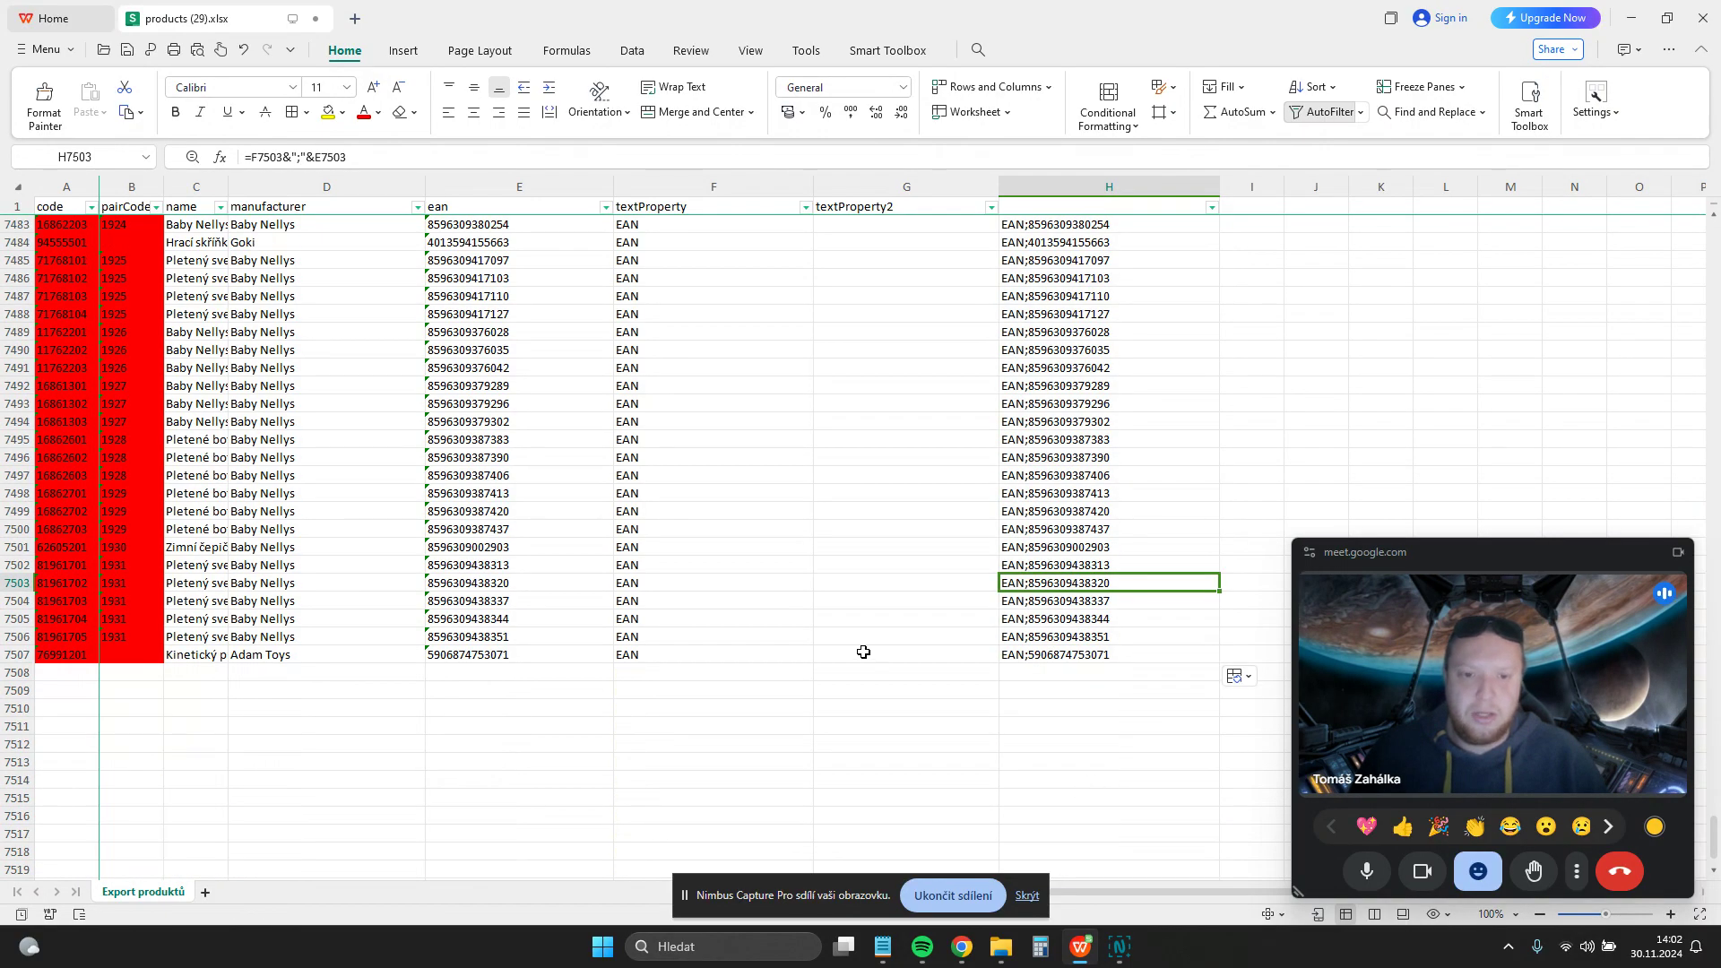
{"action": "left_click", "coordinate": [513, 658]}
{"action": "left_click", "coordinate": [1058, 660]}
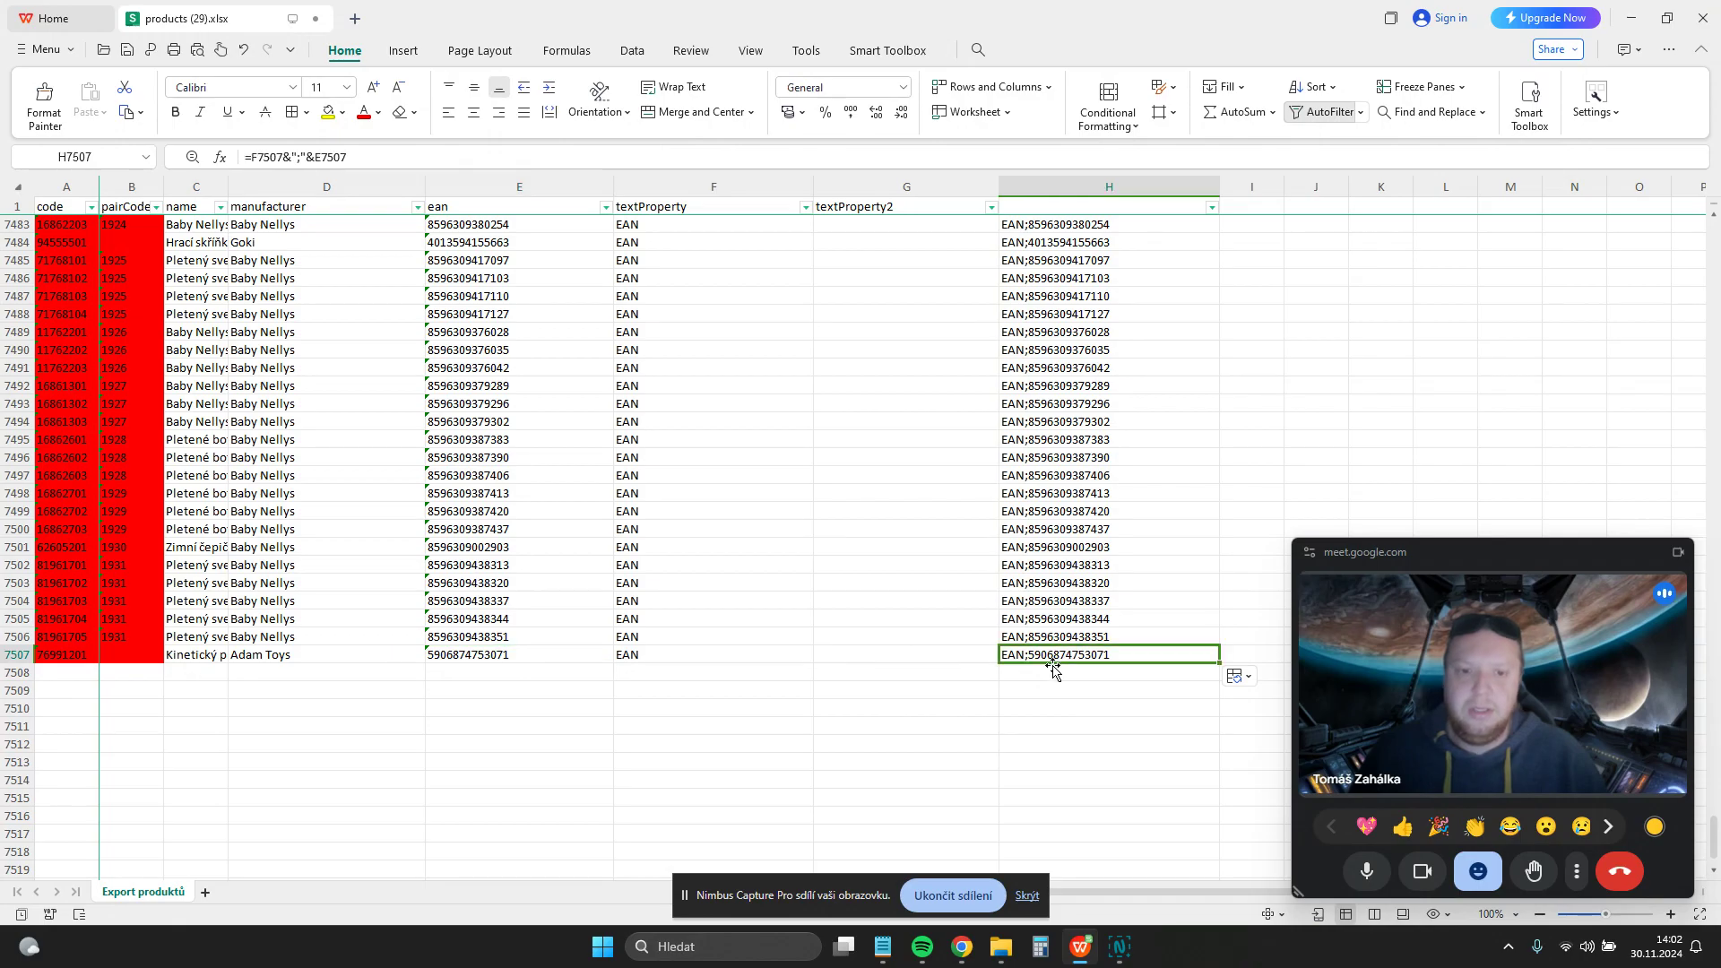
- Check the column H formula result in row 7449 for the product without an ean code
{"action": "scroll", "coordinate": [1056, 665], "scroll_direction": "up", "scroll_amount": 20}
{"action": "scroll", "coordinate": [1051, 664], "scroll_direction": "down", "scroll_amount": 12}
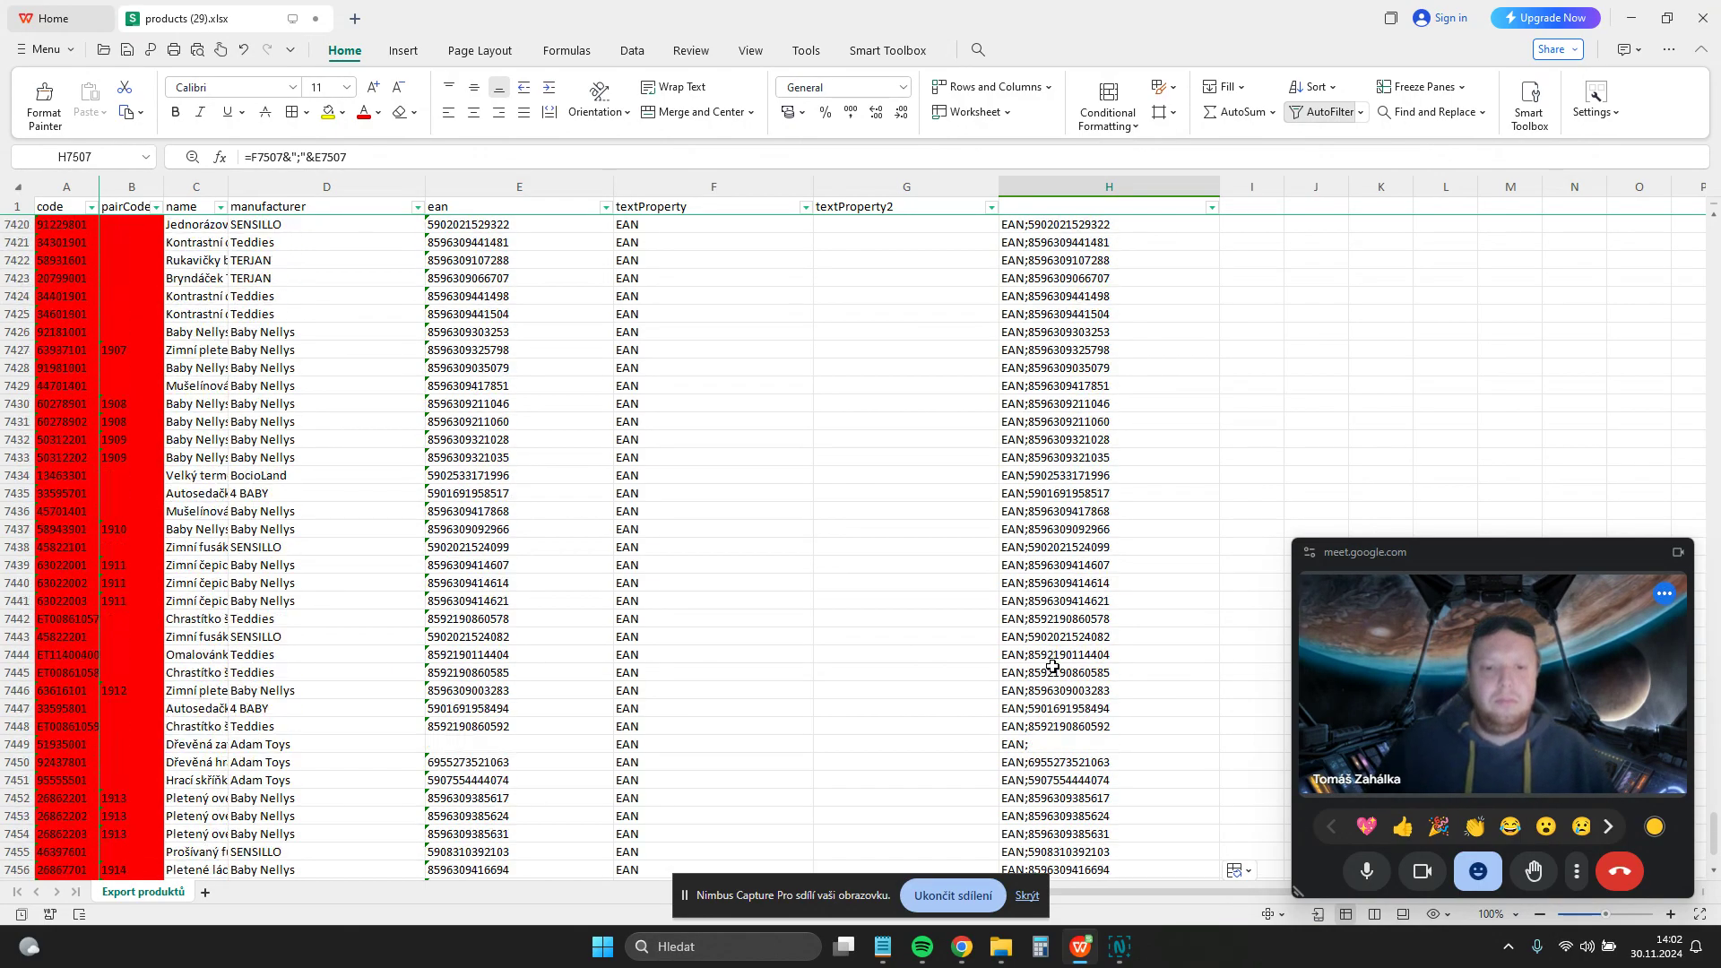
{"action": "left_click", "coordinate": [1053, 532]}
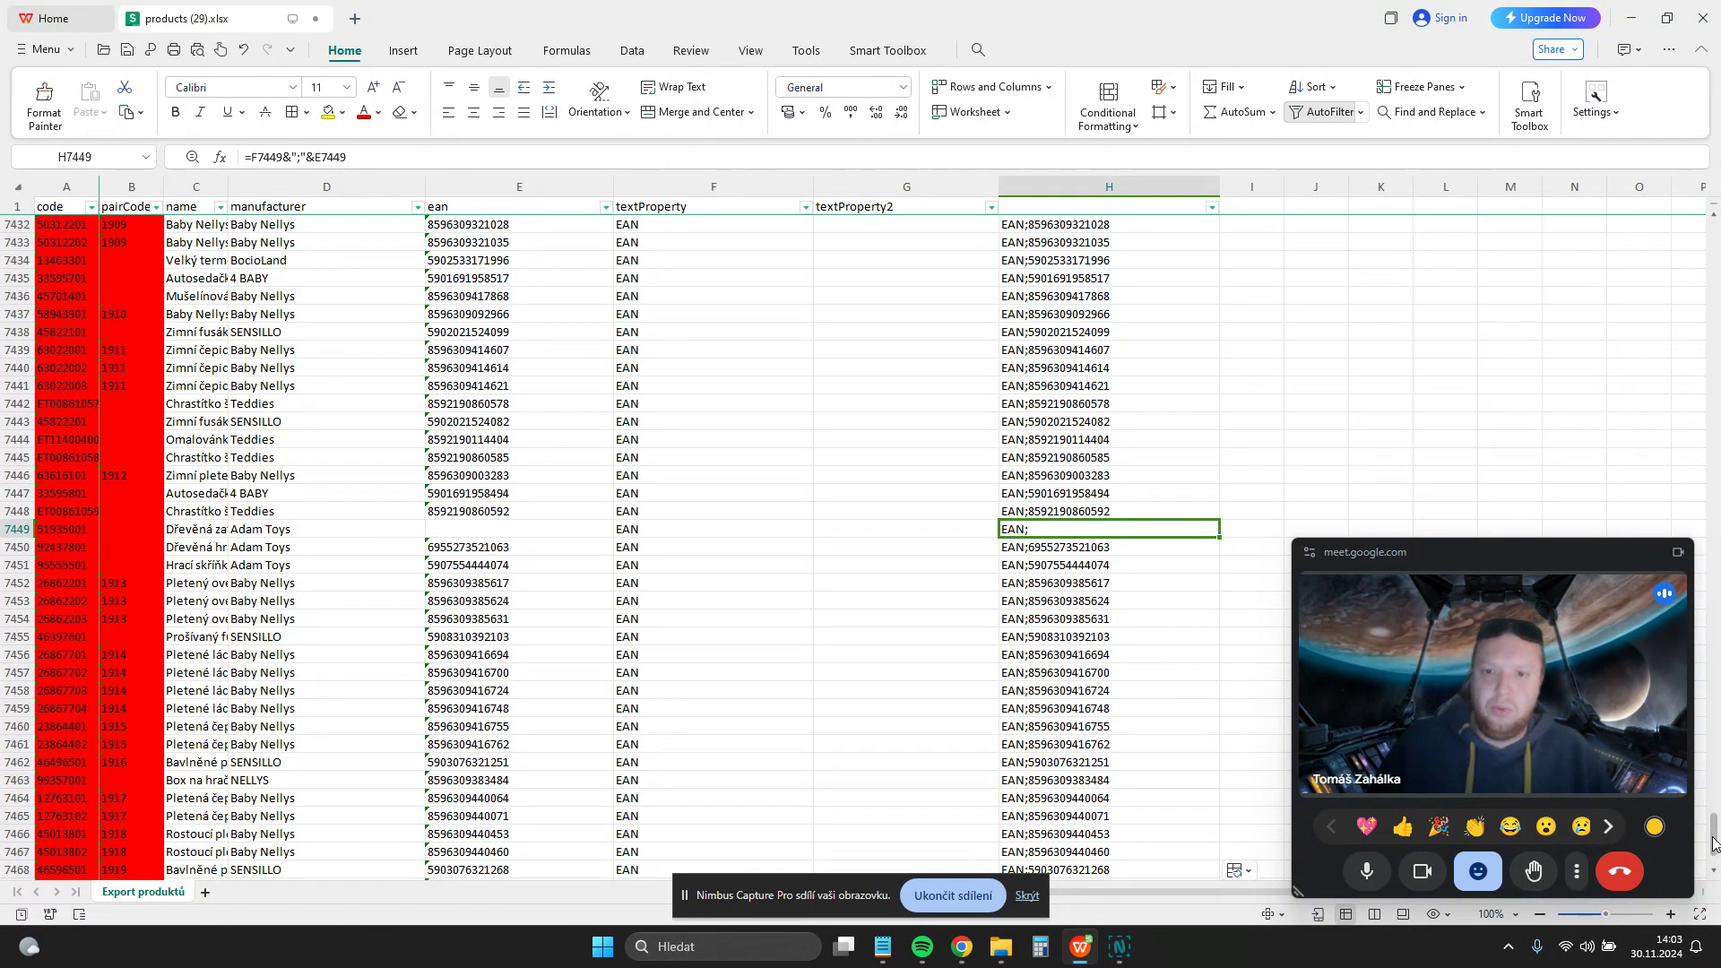
{"action": "left_click_drag", "start_coordinate": [1714, 844], "coordinate": [1714, 235]}
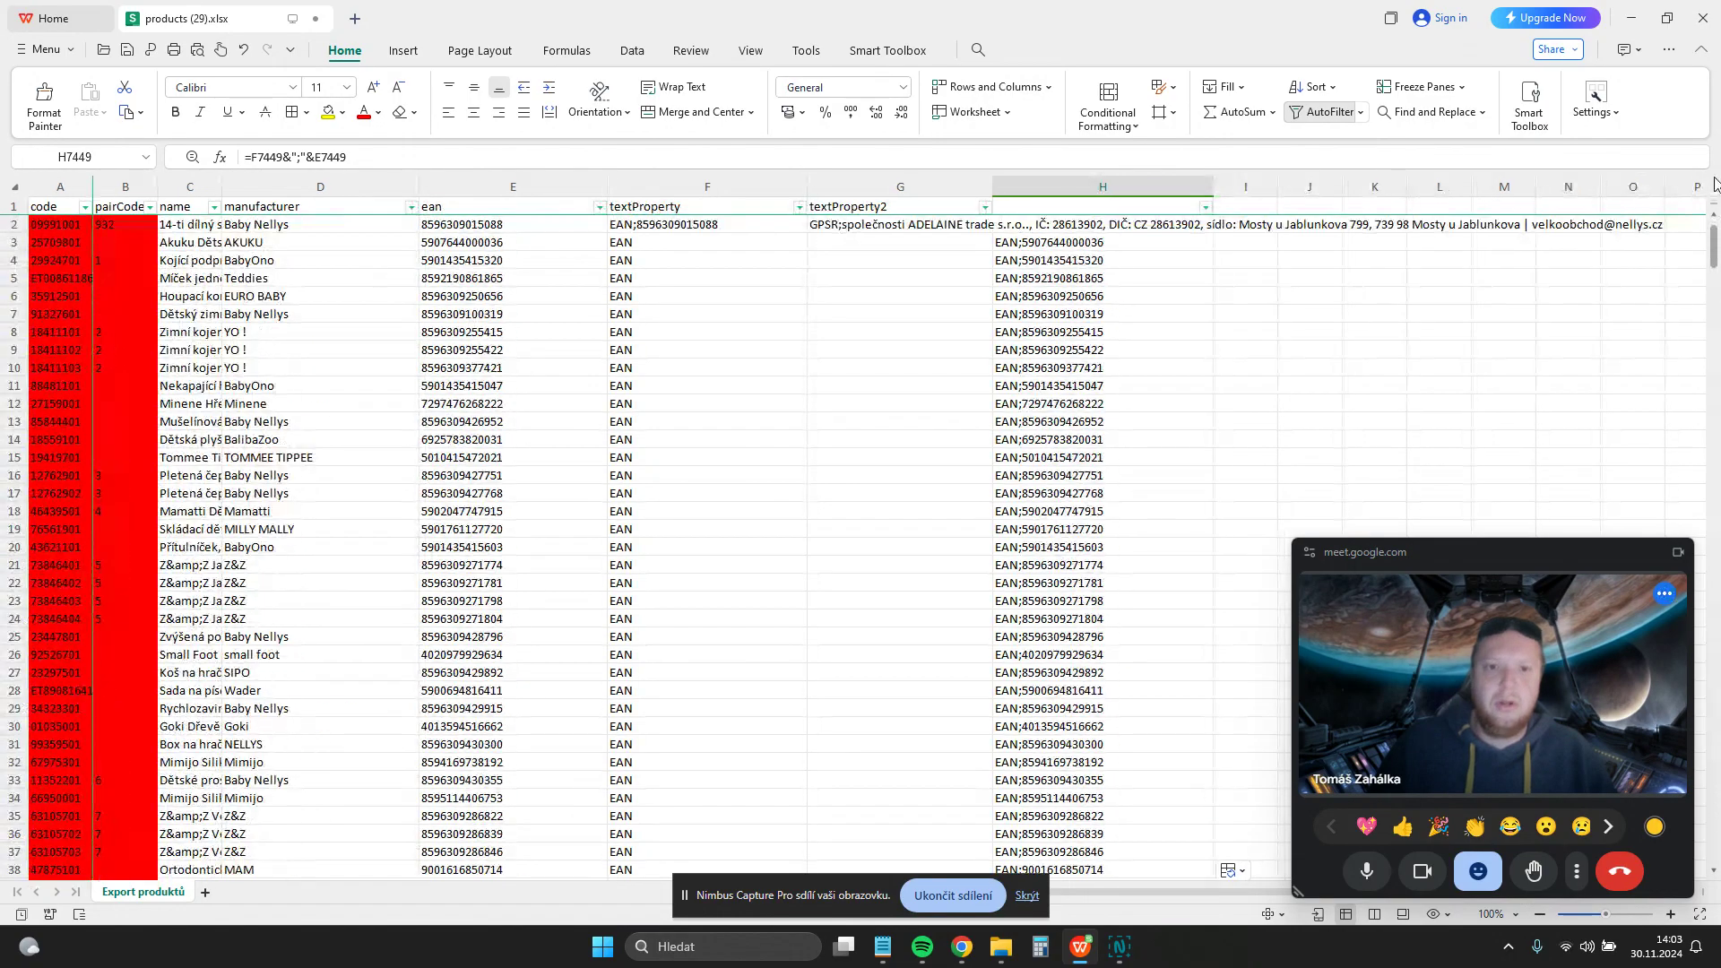
- Copy all the combined EAN strings in column H from H3 to H7507
{"action": "left_click_drag", "start_coordinate": [1048, 242], "coordinate": [1107, 715]}
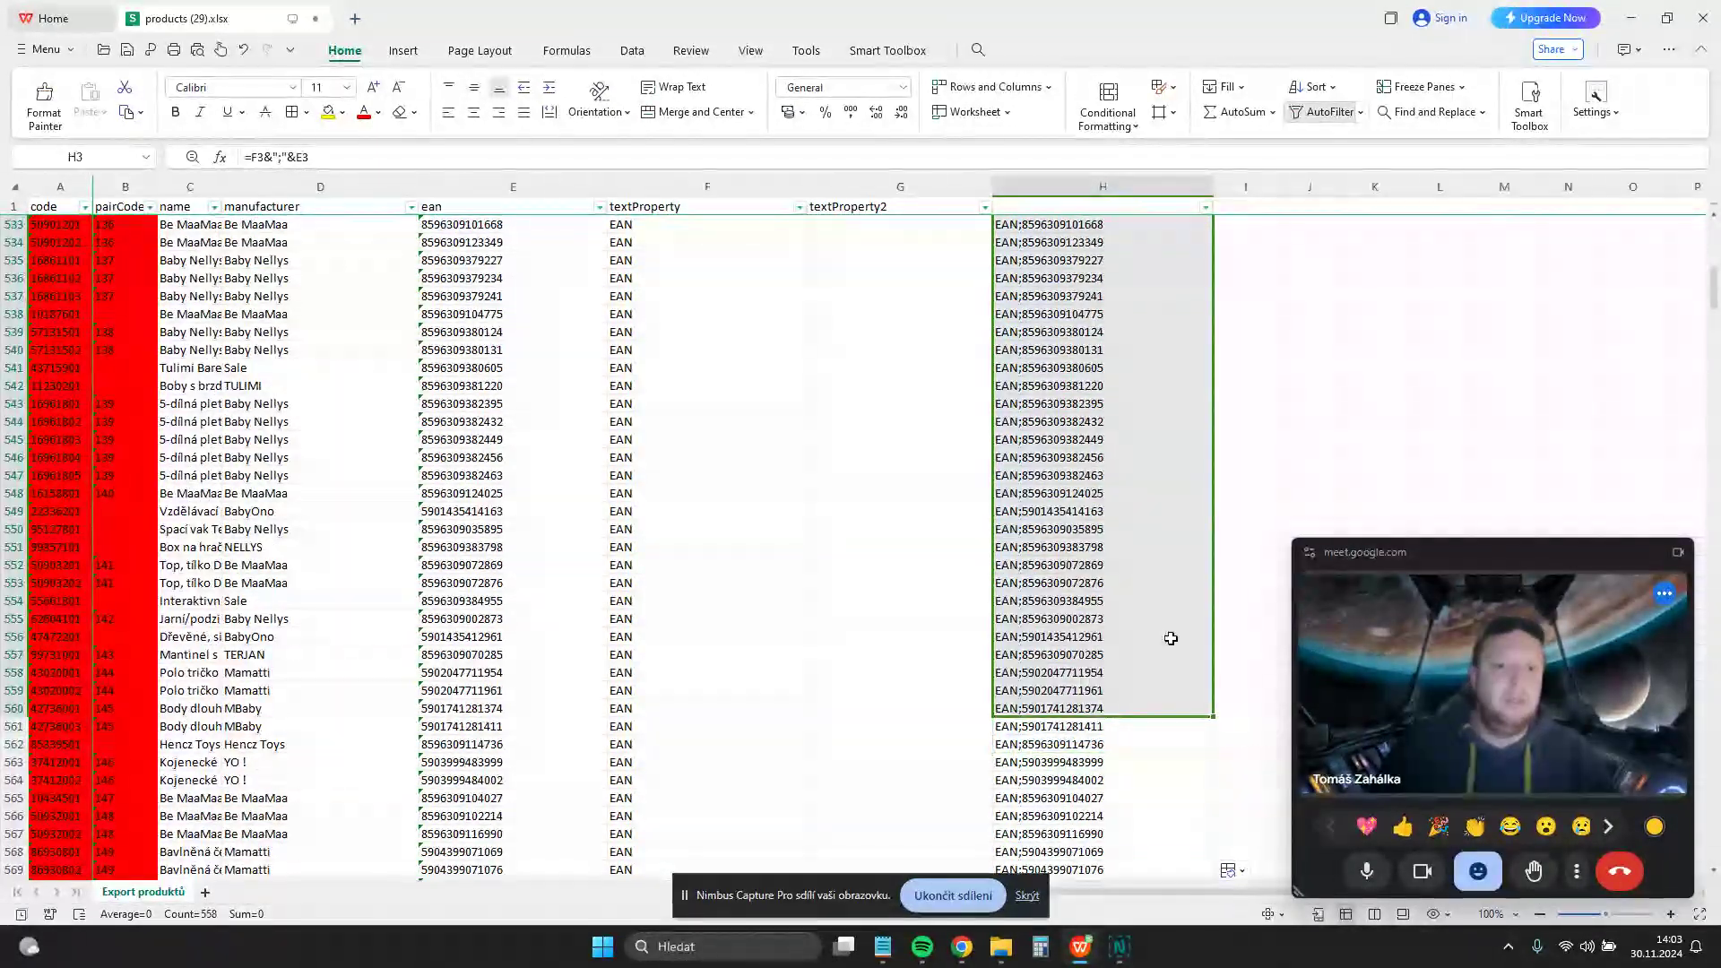
{"action": "left_click_drag", "start_coordinate": [1711, 287], "coordinate": [1712, 834]}
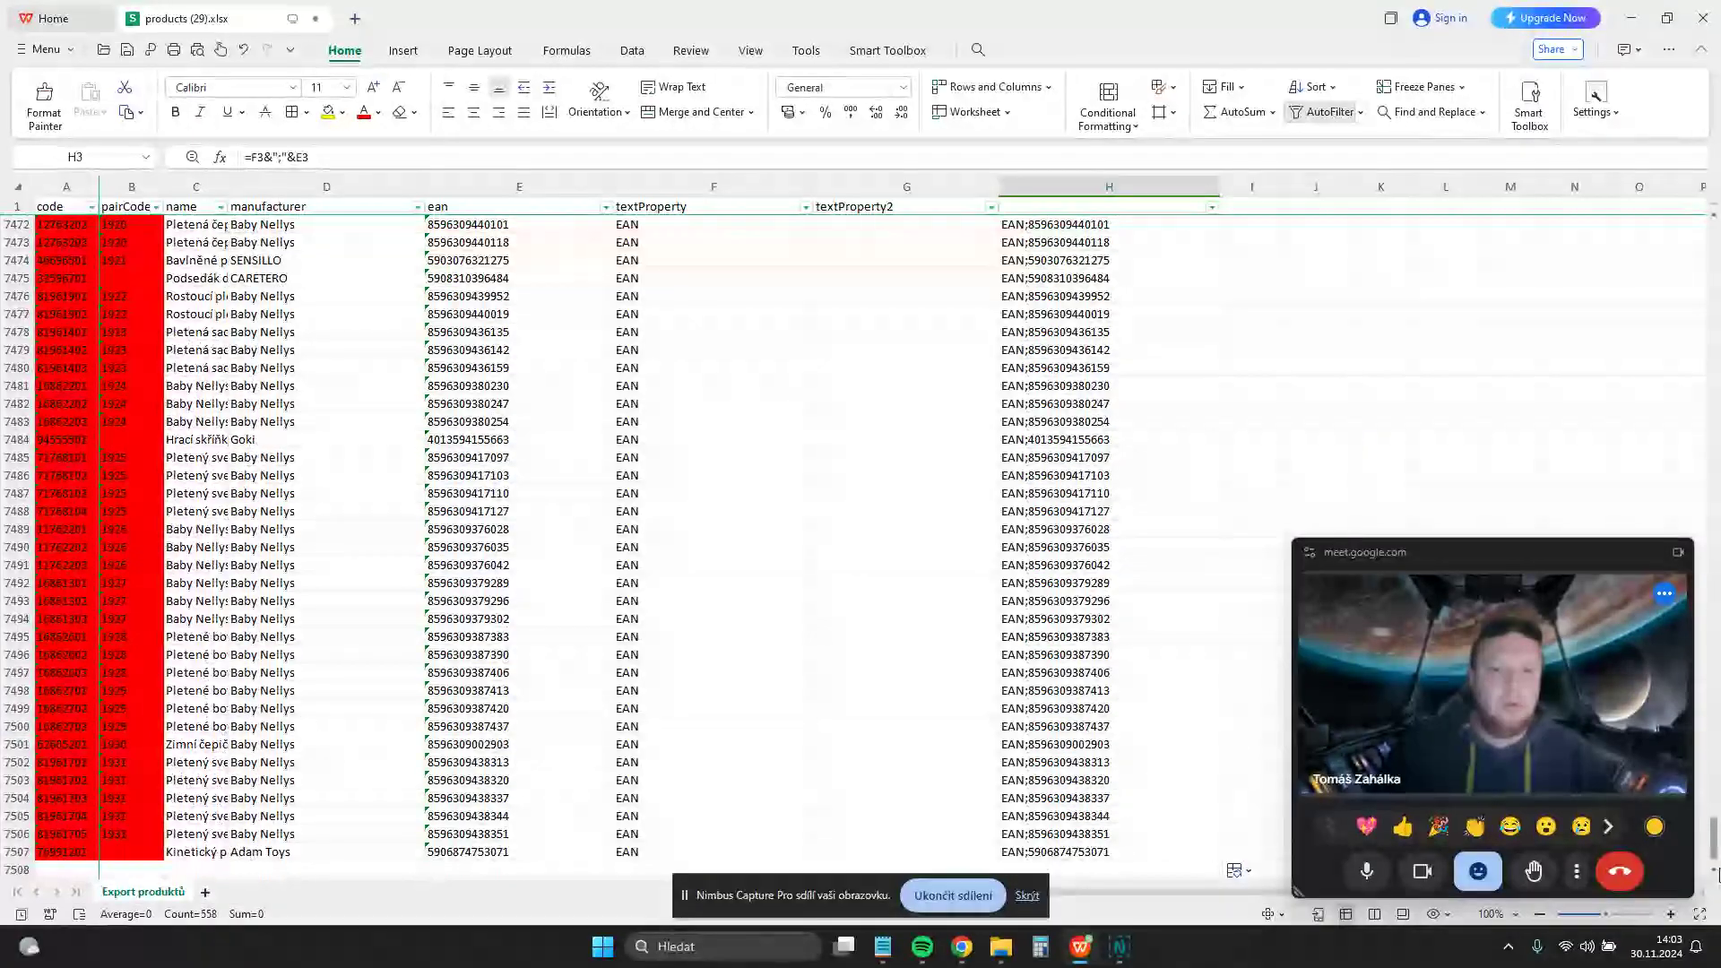
{"action": "left_click", "coordinate": [1137, 851], "text": "shift"}
{"action": "key", "text": "ctrl+c"}
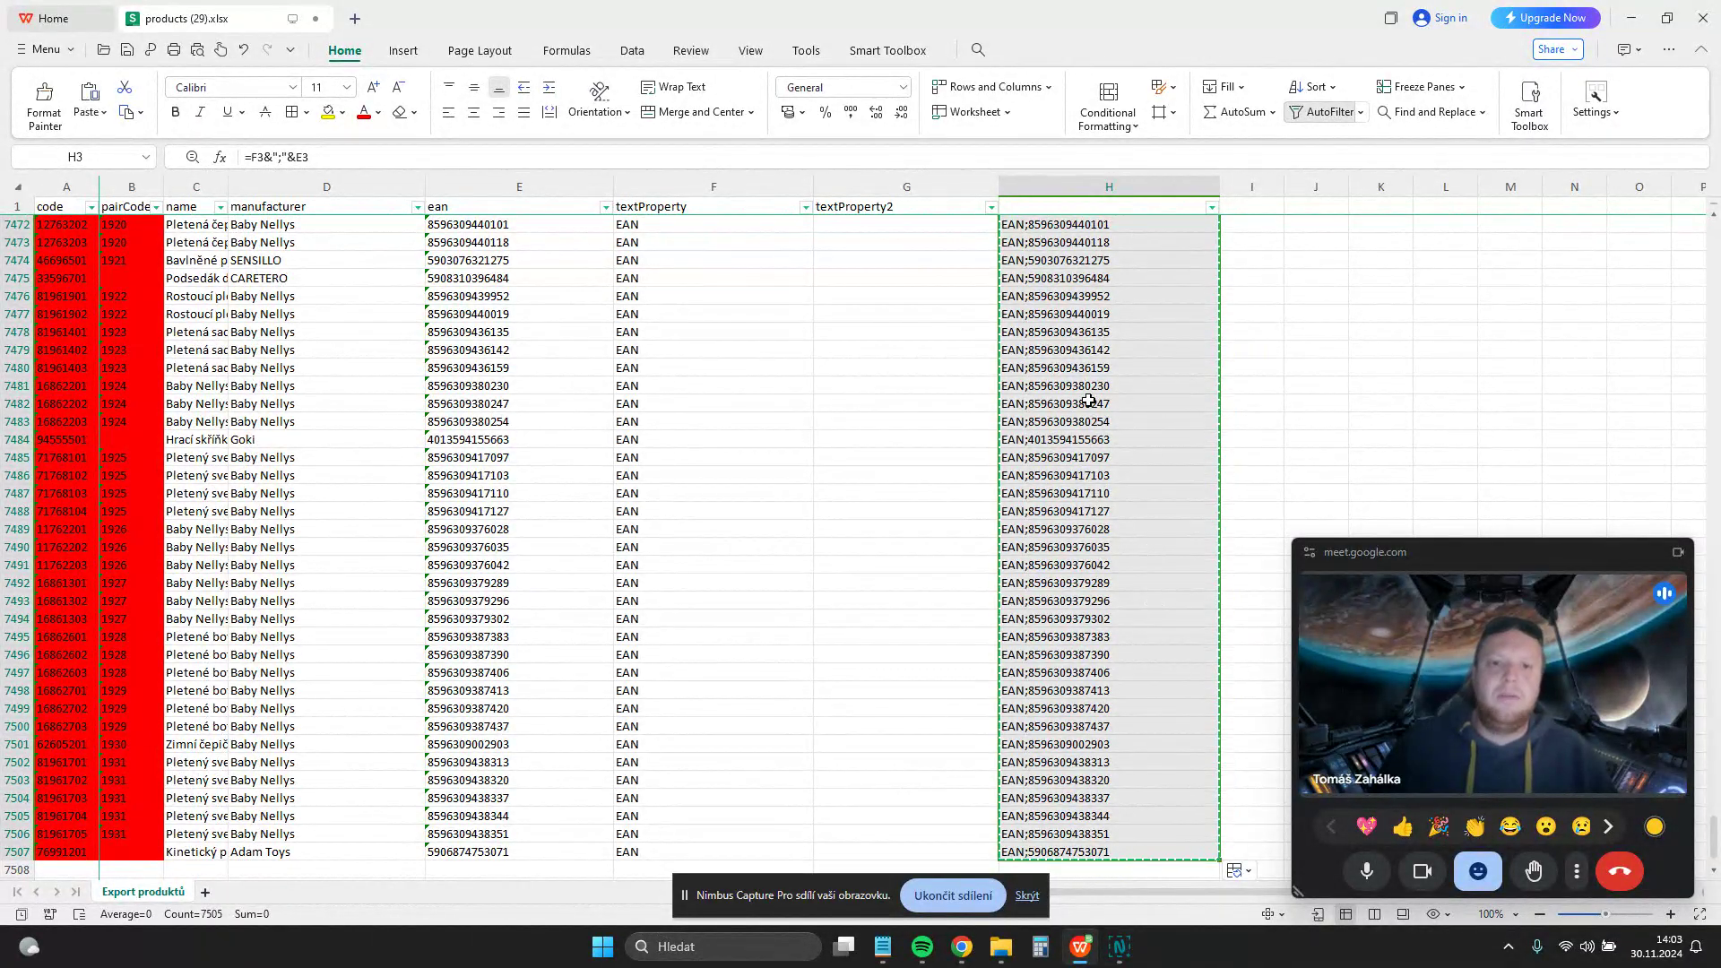
- Paste the copied EAN strings as values into the textProperty column from F3 and compare a pasted row with its ean code
{"action": "left_click_drag", "start_coordinate": [1712, 834], "coordinate": [1711, 235]}
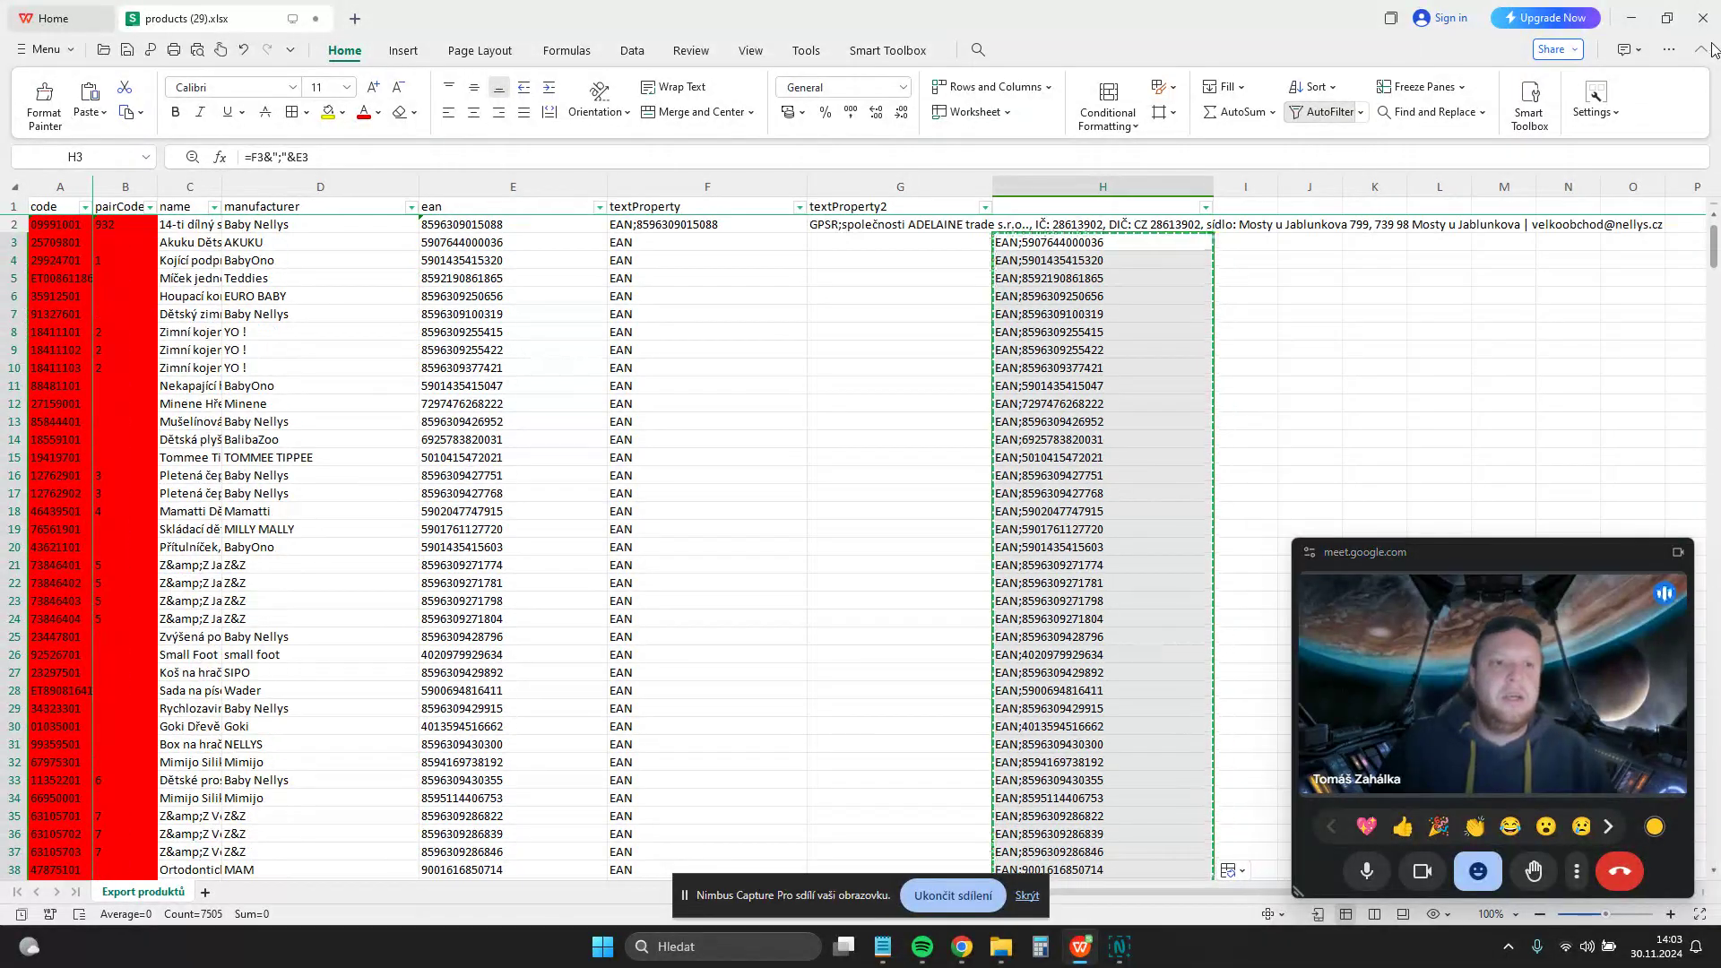
{"action": "left_click", "coordinate": [712, 249]}
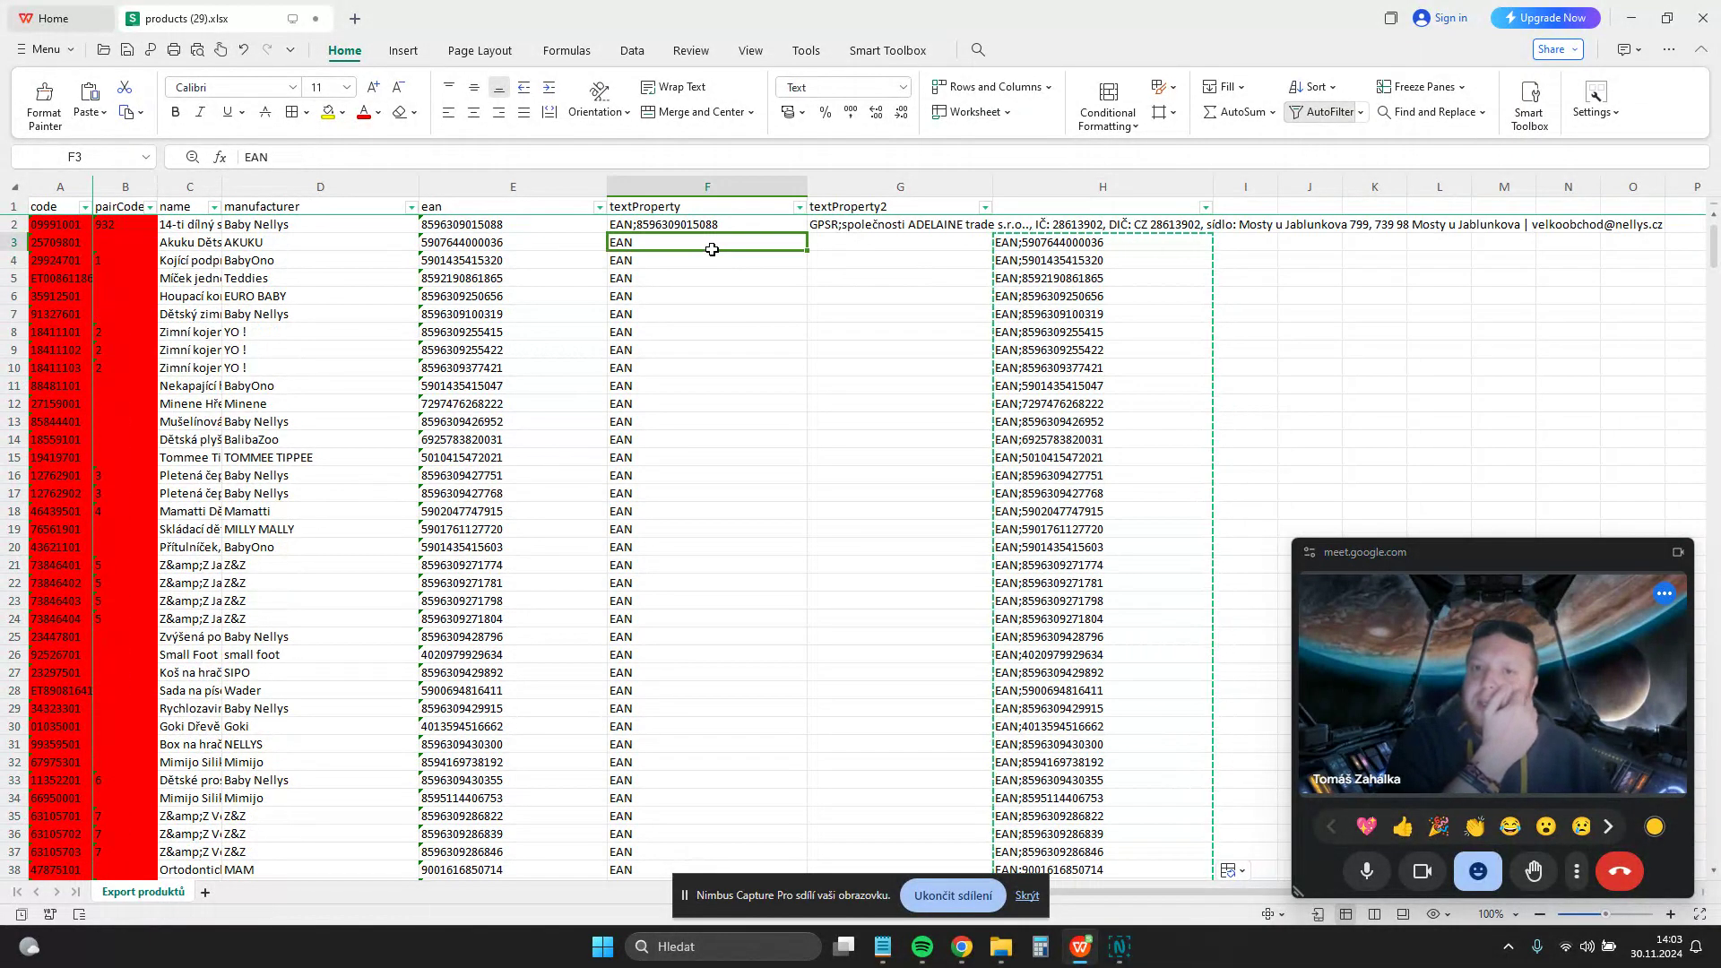
{"action": "right_click", "coordinate": [699, 245]}
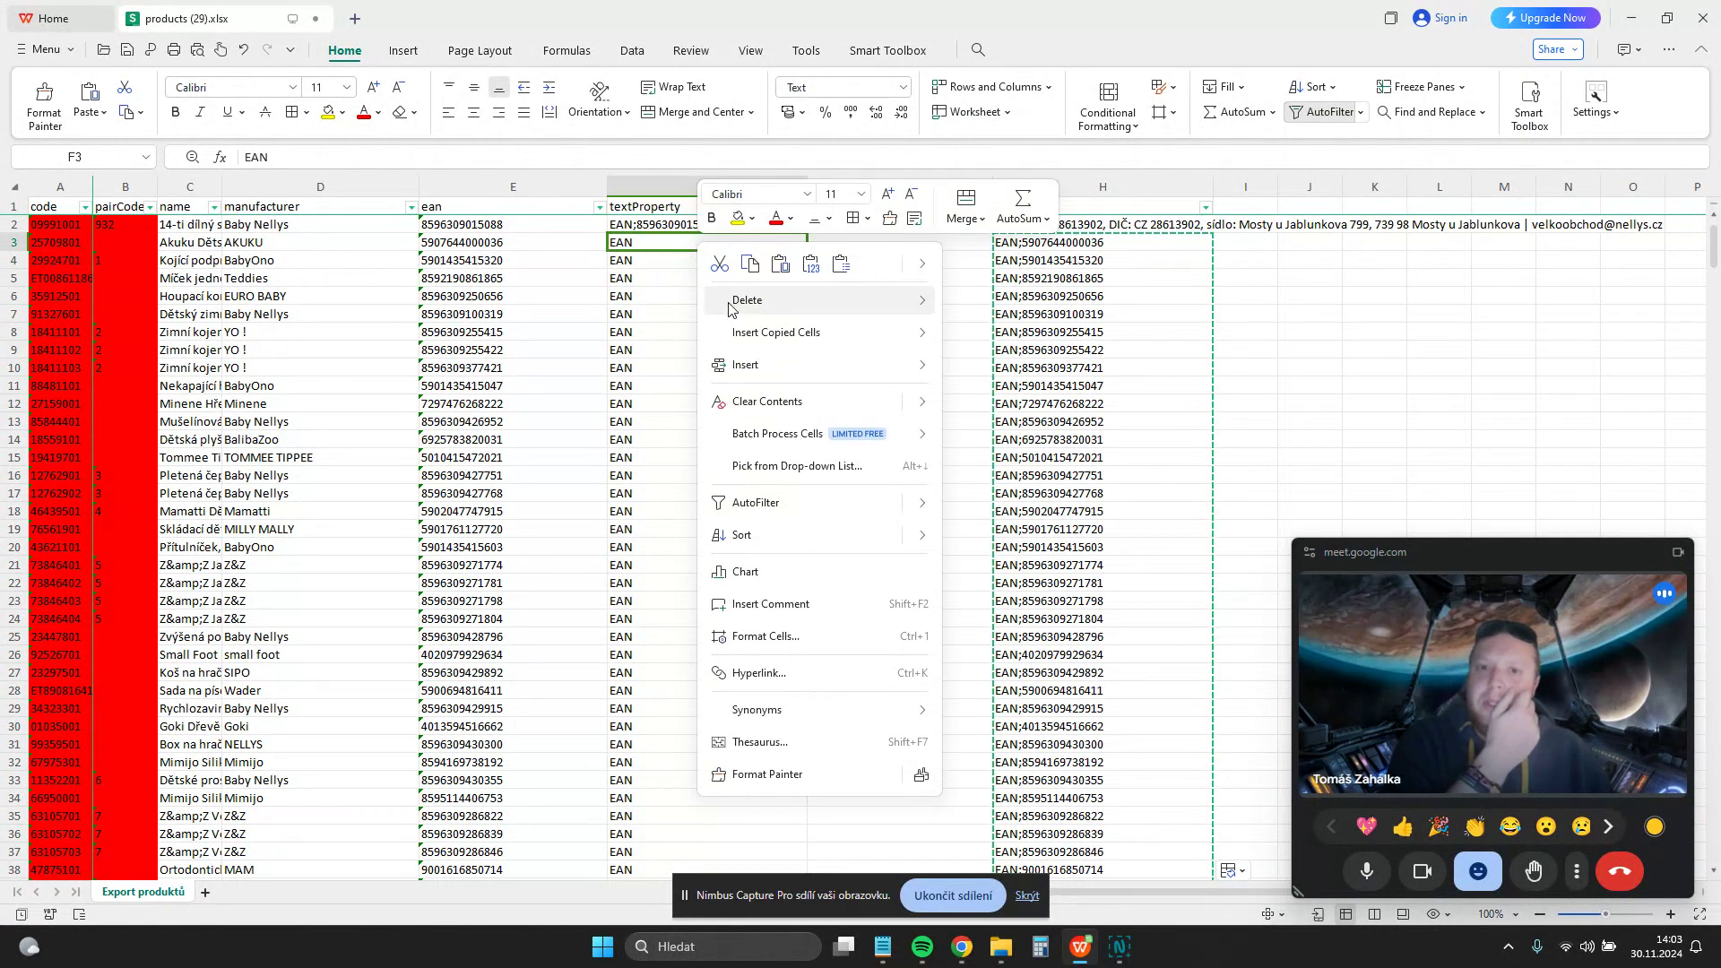
{"action": "mouse_move", "coordinate": [833, 363]}
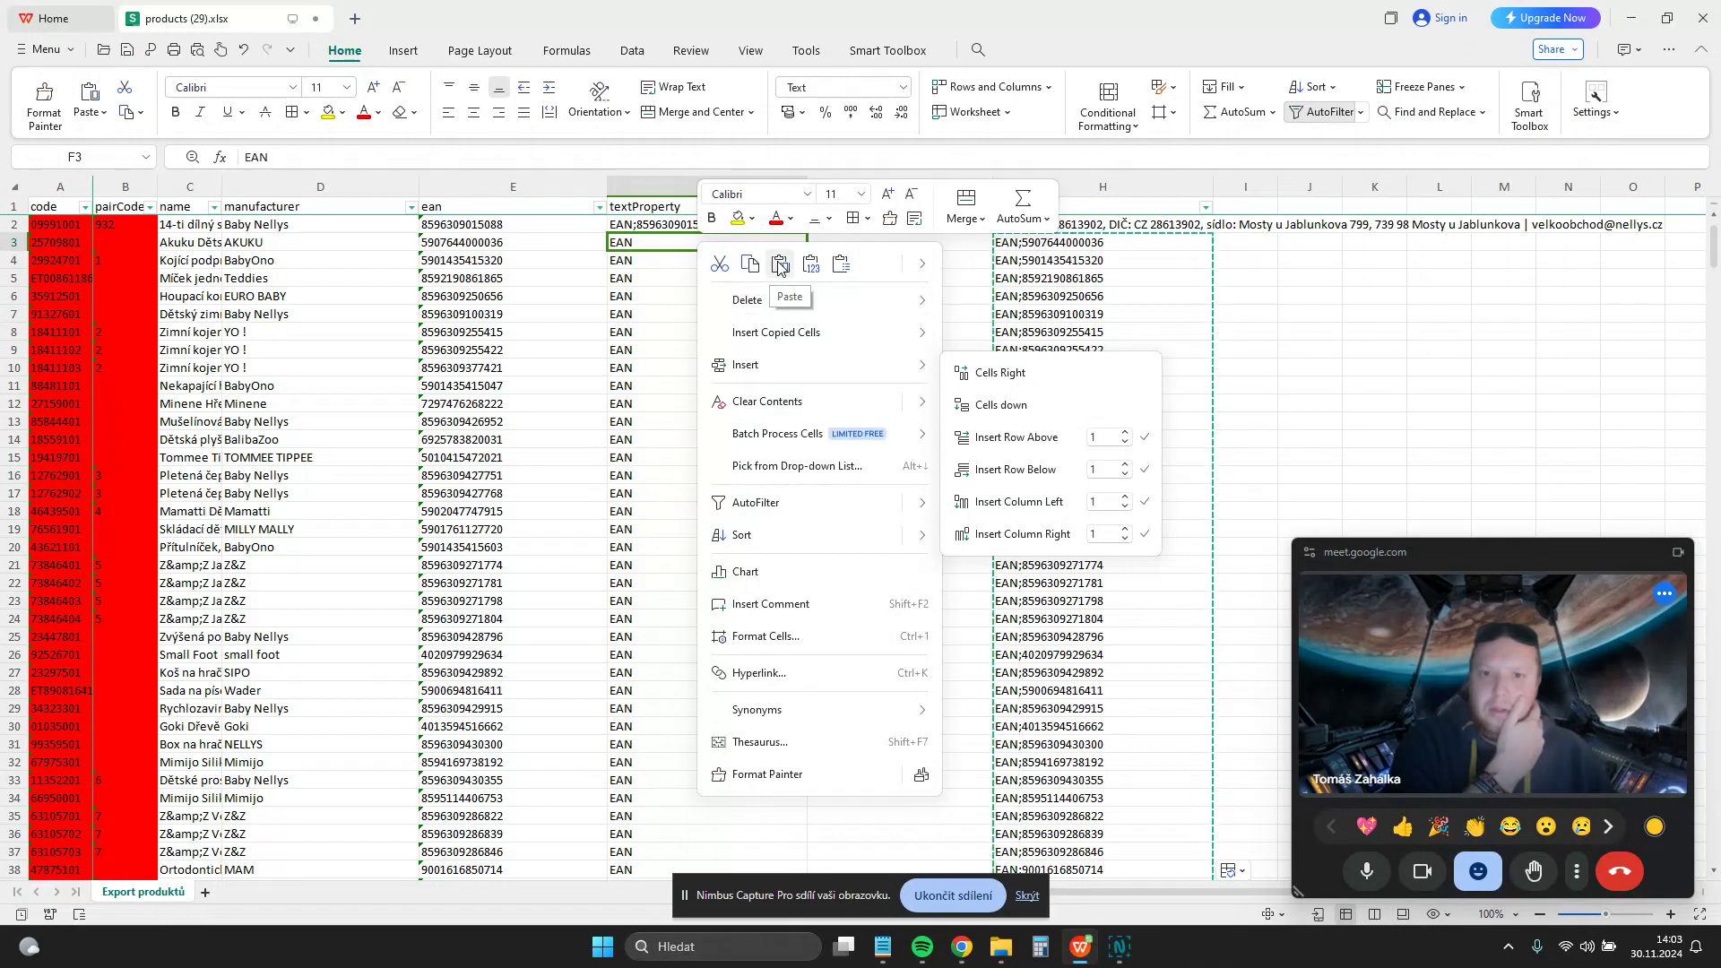
{"action": "left_click", "coordinate": [809, 264]}
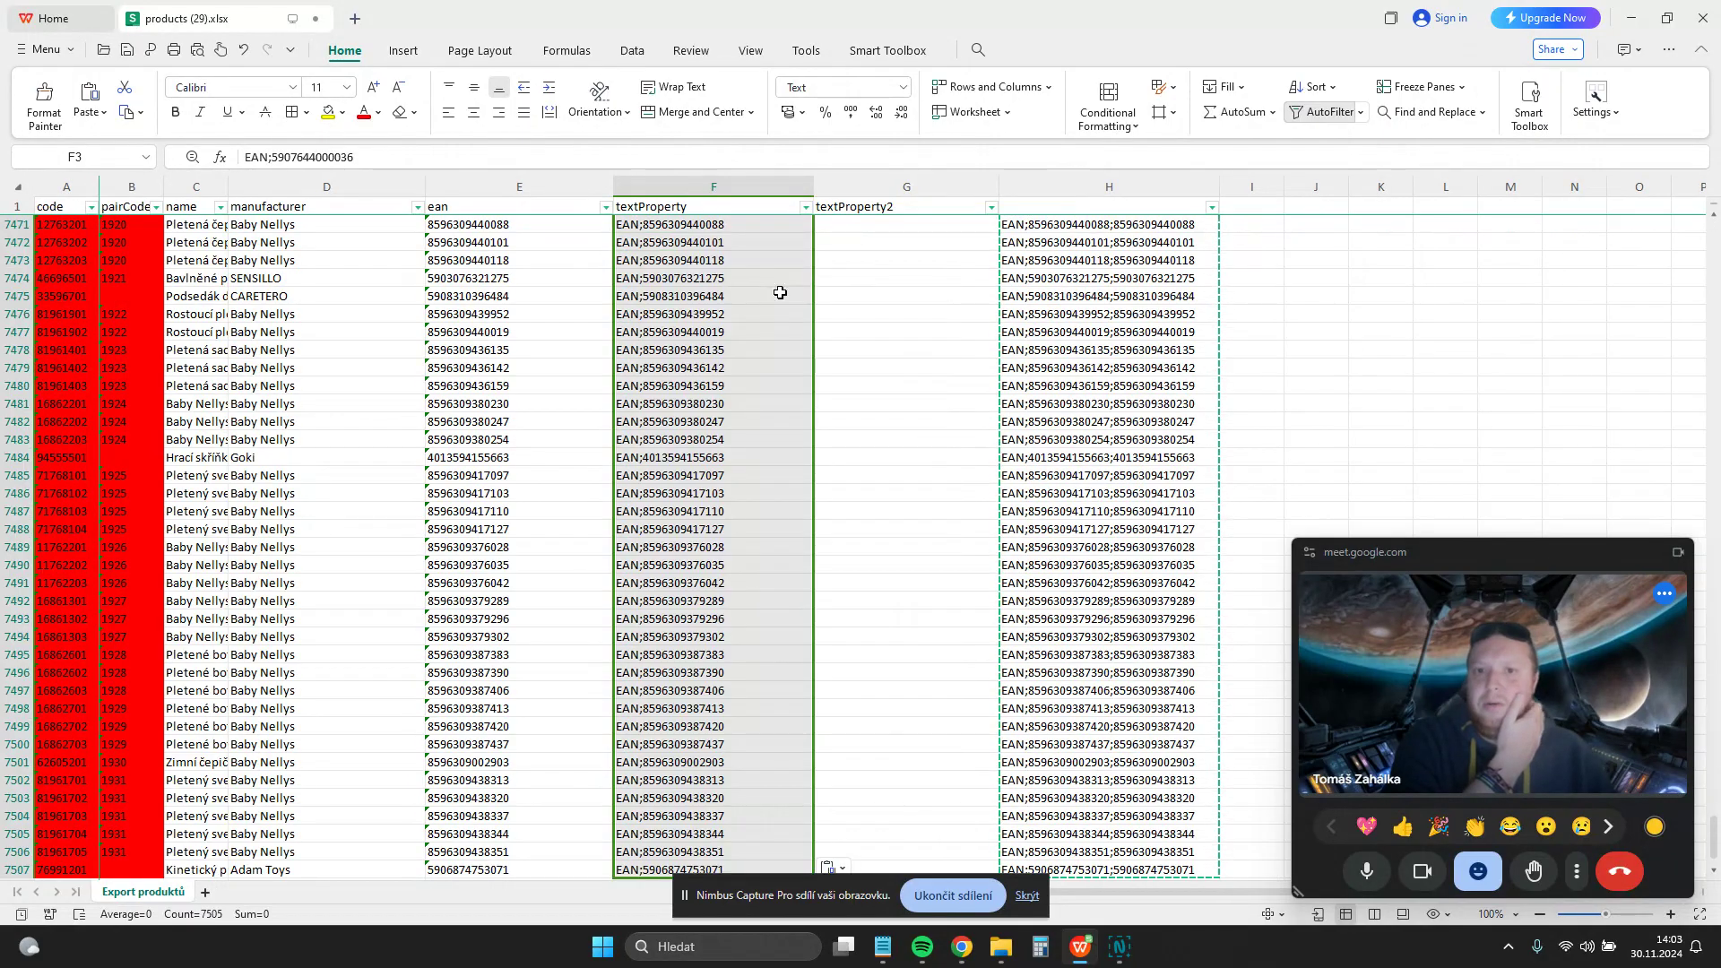
{"action": "left_click", "coordinate": [627, 363]}
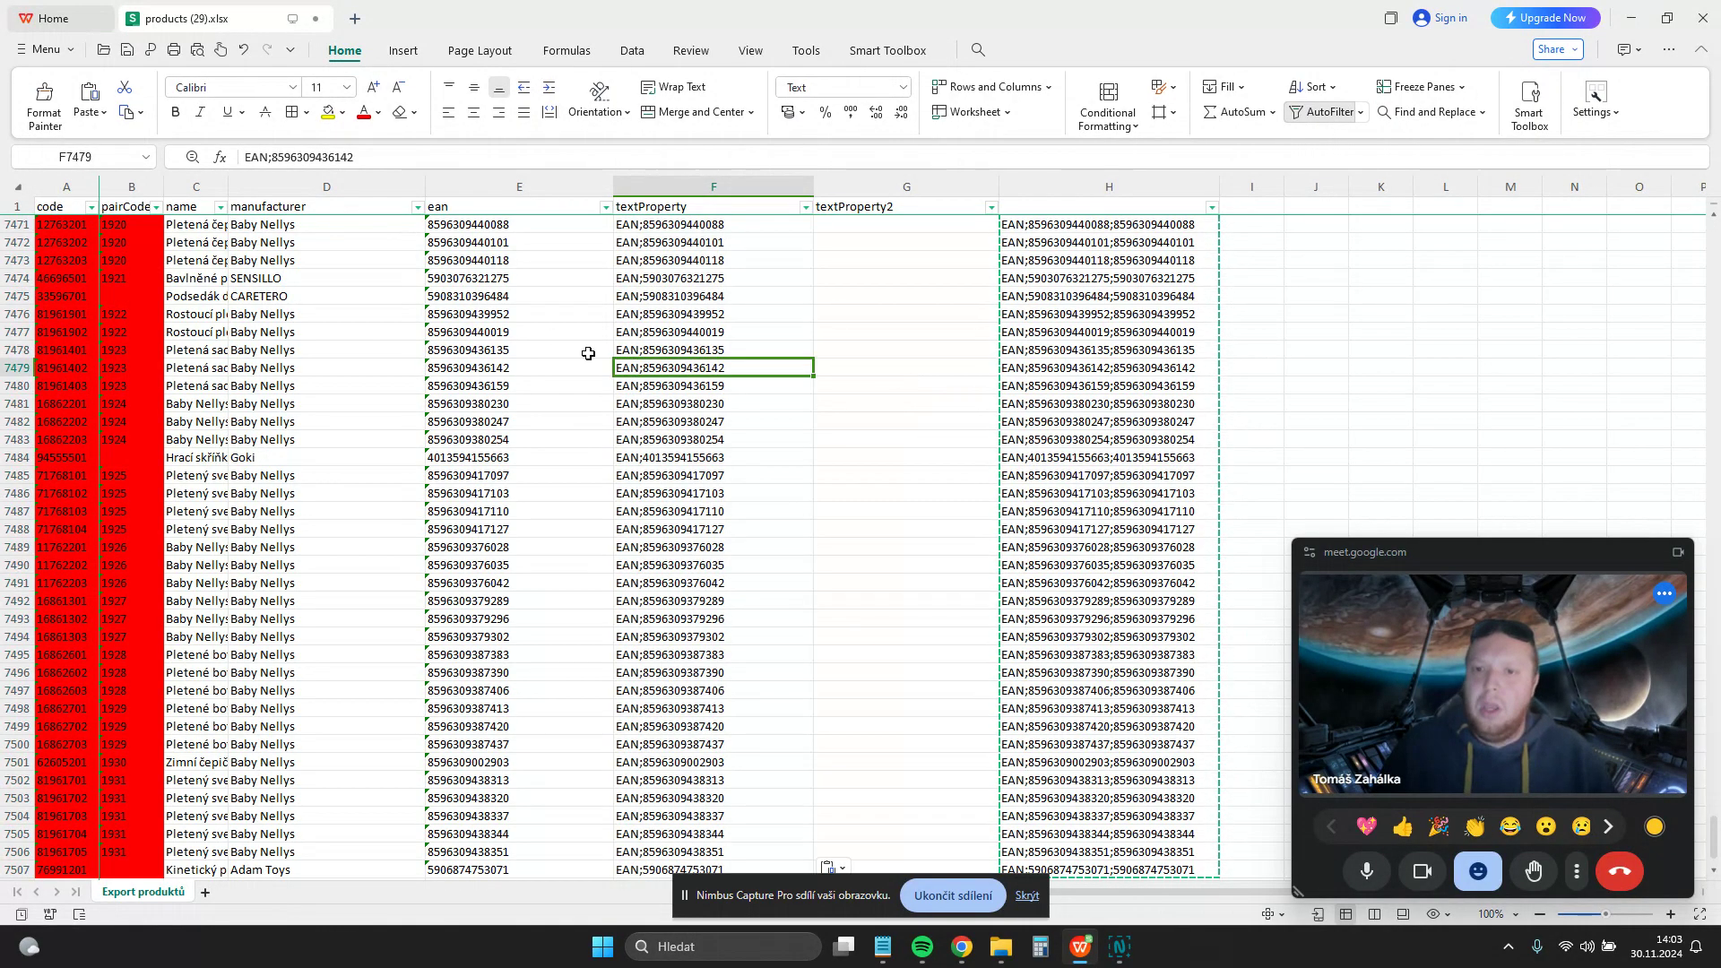
{"action": "left_click", "coordinate": [509, 321]}
{"action": "left_click", "coordinate": [689, 323]}
- Clear the whole helper column H with the combined EAN formulas
{"action": "scroll", "coordinate": [1001, 376], "scroll_direction": "up", "scroll_amount": 7}
{"action": "scroll", "coordinate": [1001, 381], "scroll_direction": "up", "scroll_amount": 20}
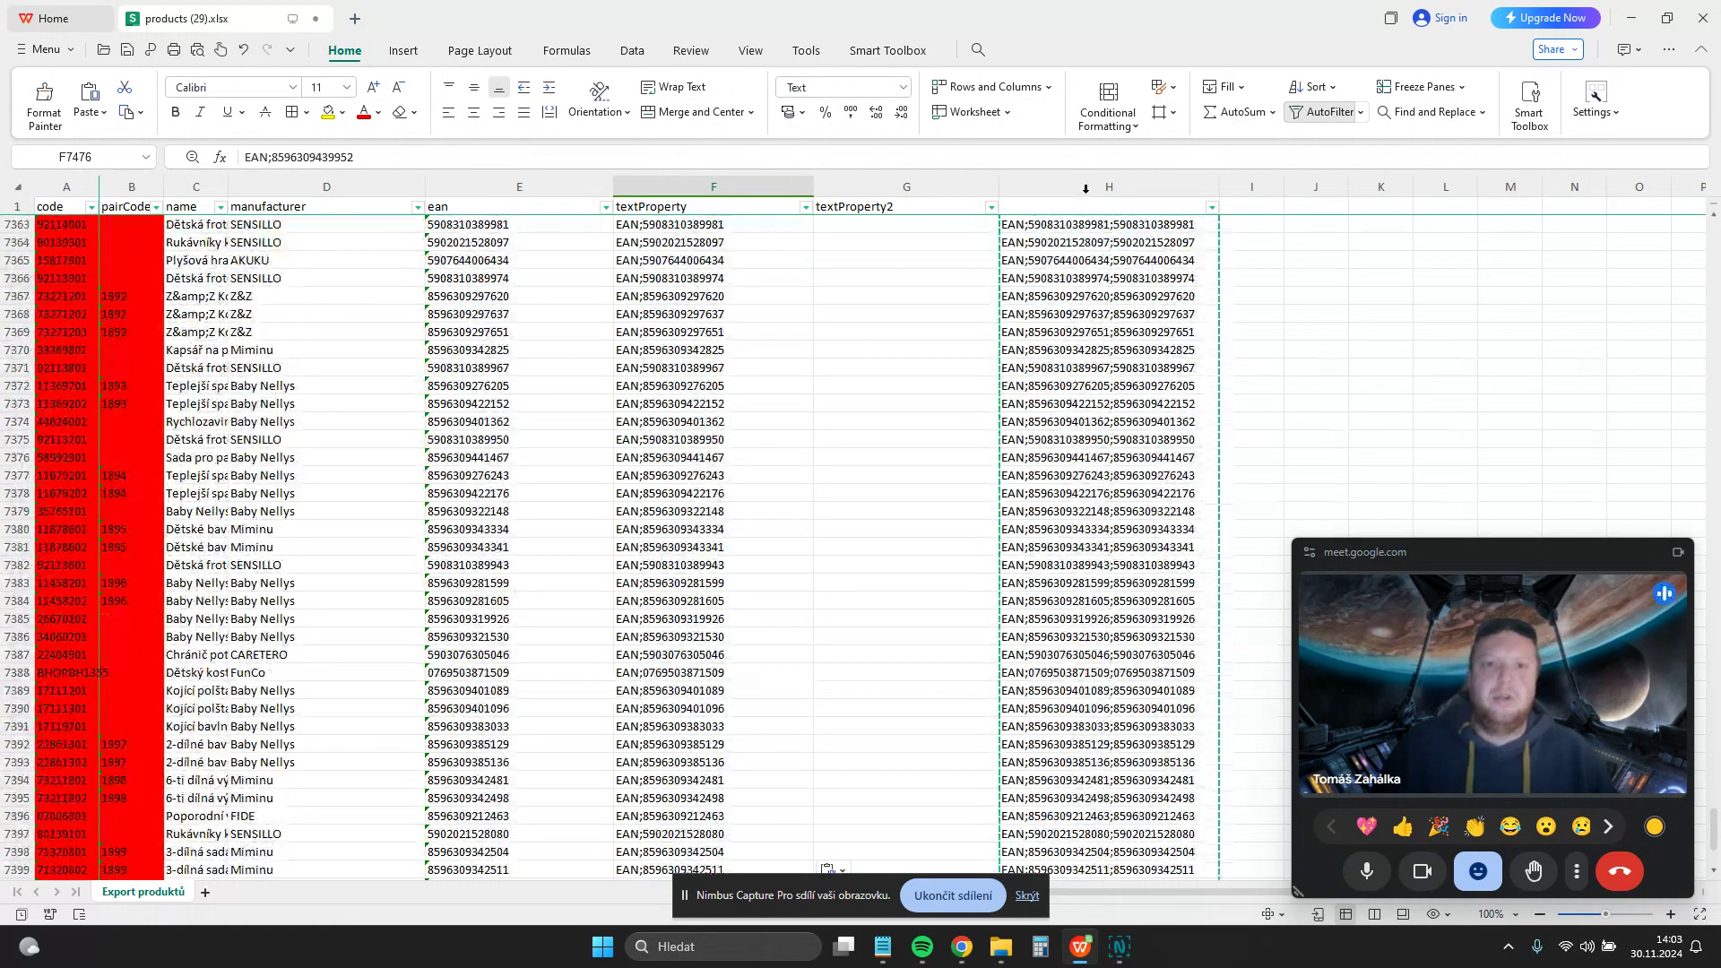
{"action": "left_click", "coordinate": [1085, 189]}
{"action": "key", "text": "Delete"}
{"action": "left_click", "coordinate": [1108, 385]}
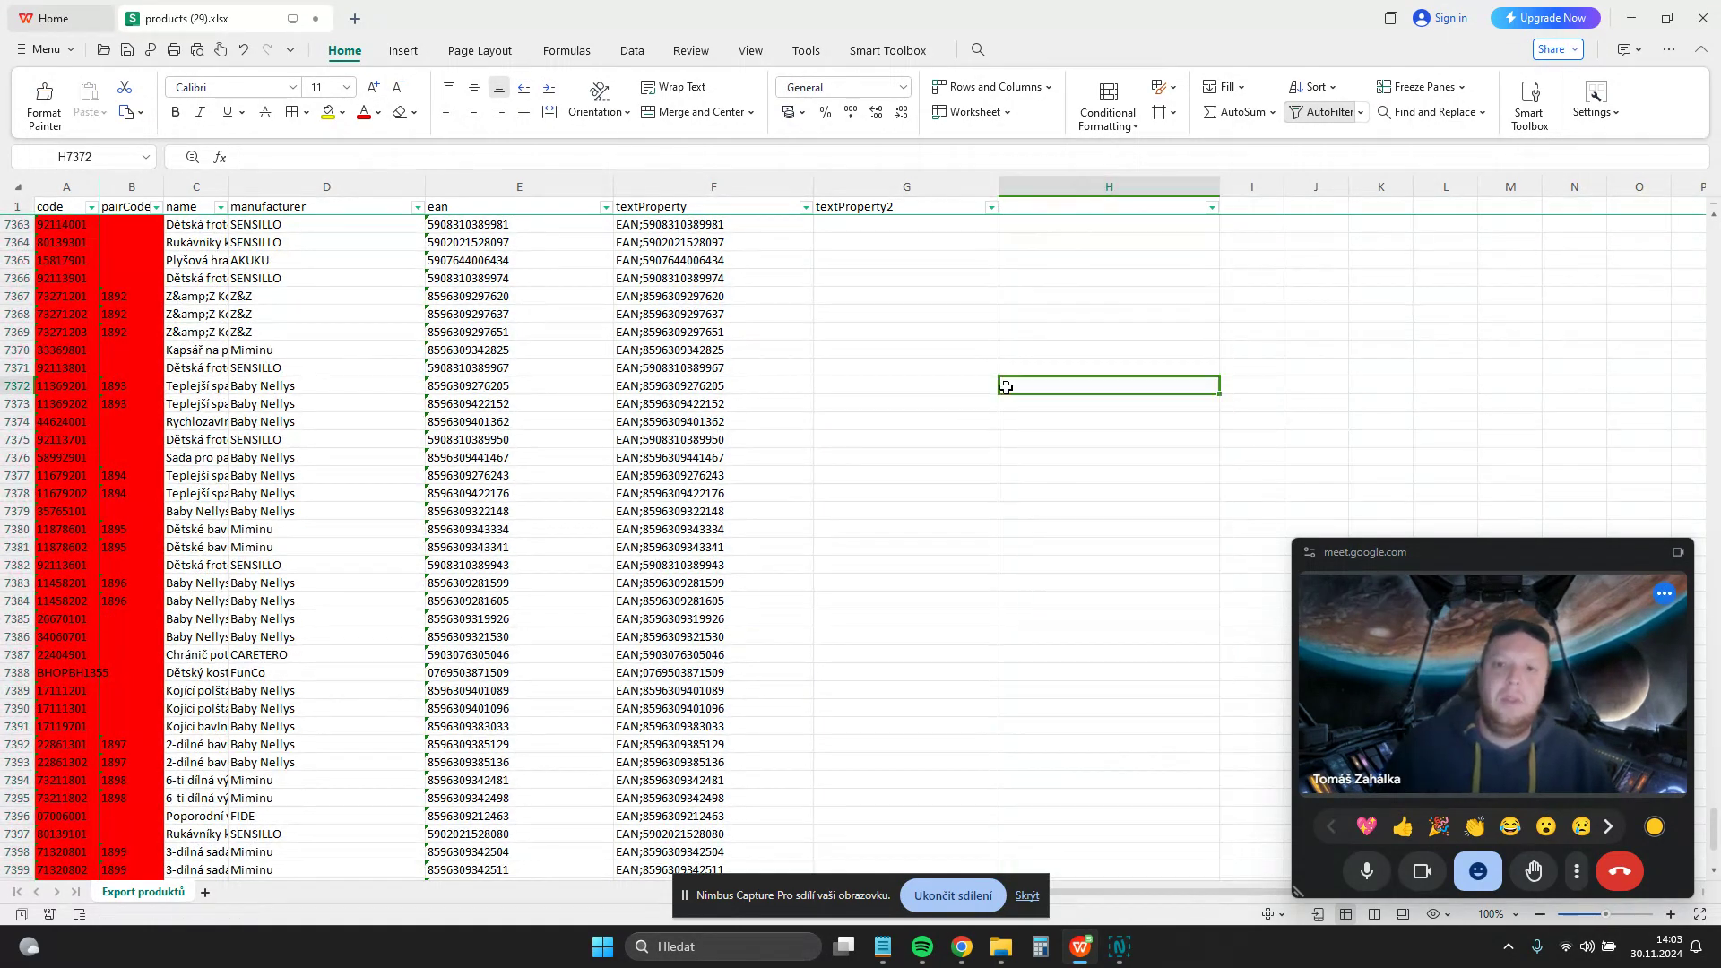
- Try to autofill the GPSR text from G2 down the textProperty2 column and undo the fill
{"action": "left_click_drag", "start_coordinate": [1714, 829], "coordinate": [1630, 173]}
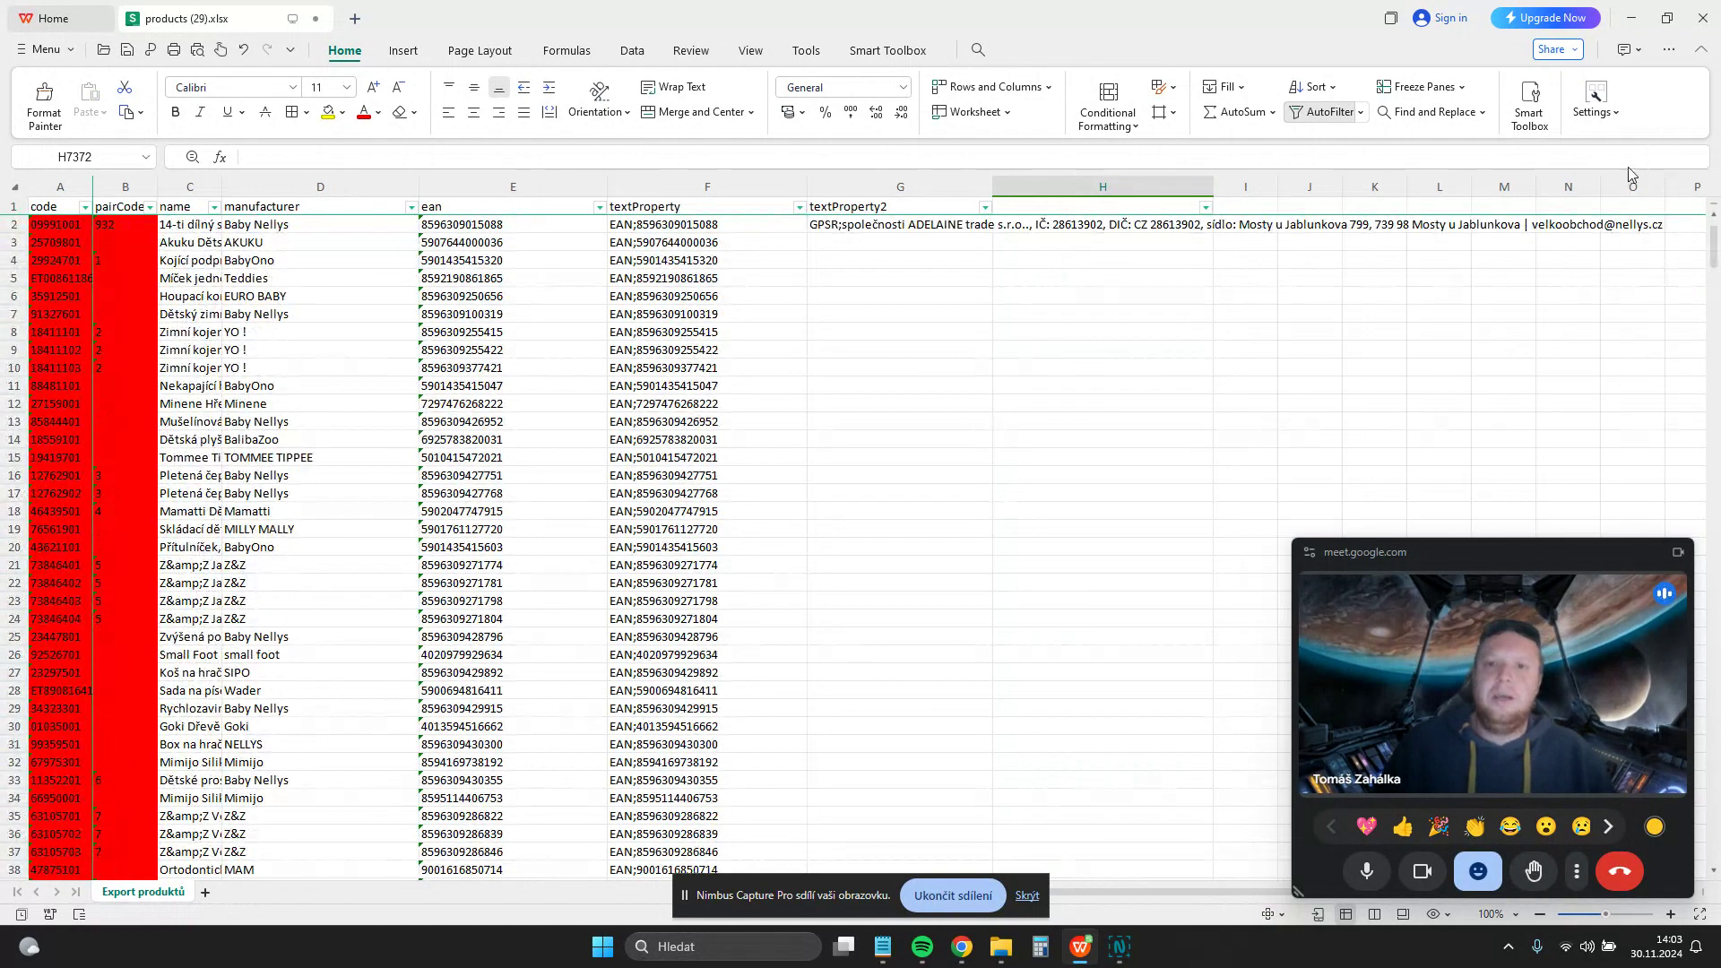
{"action": "left_click", "coordinate": [620, 245]}
{"action": "left_click", "coordinate": [880, 224]}
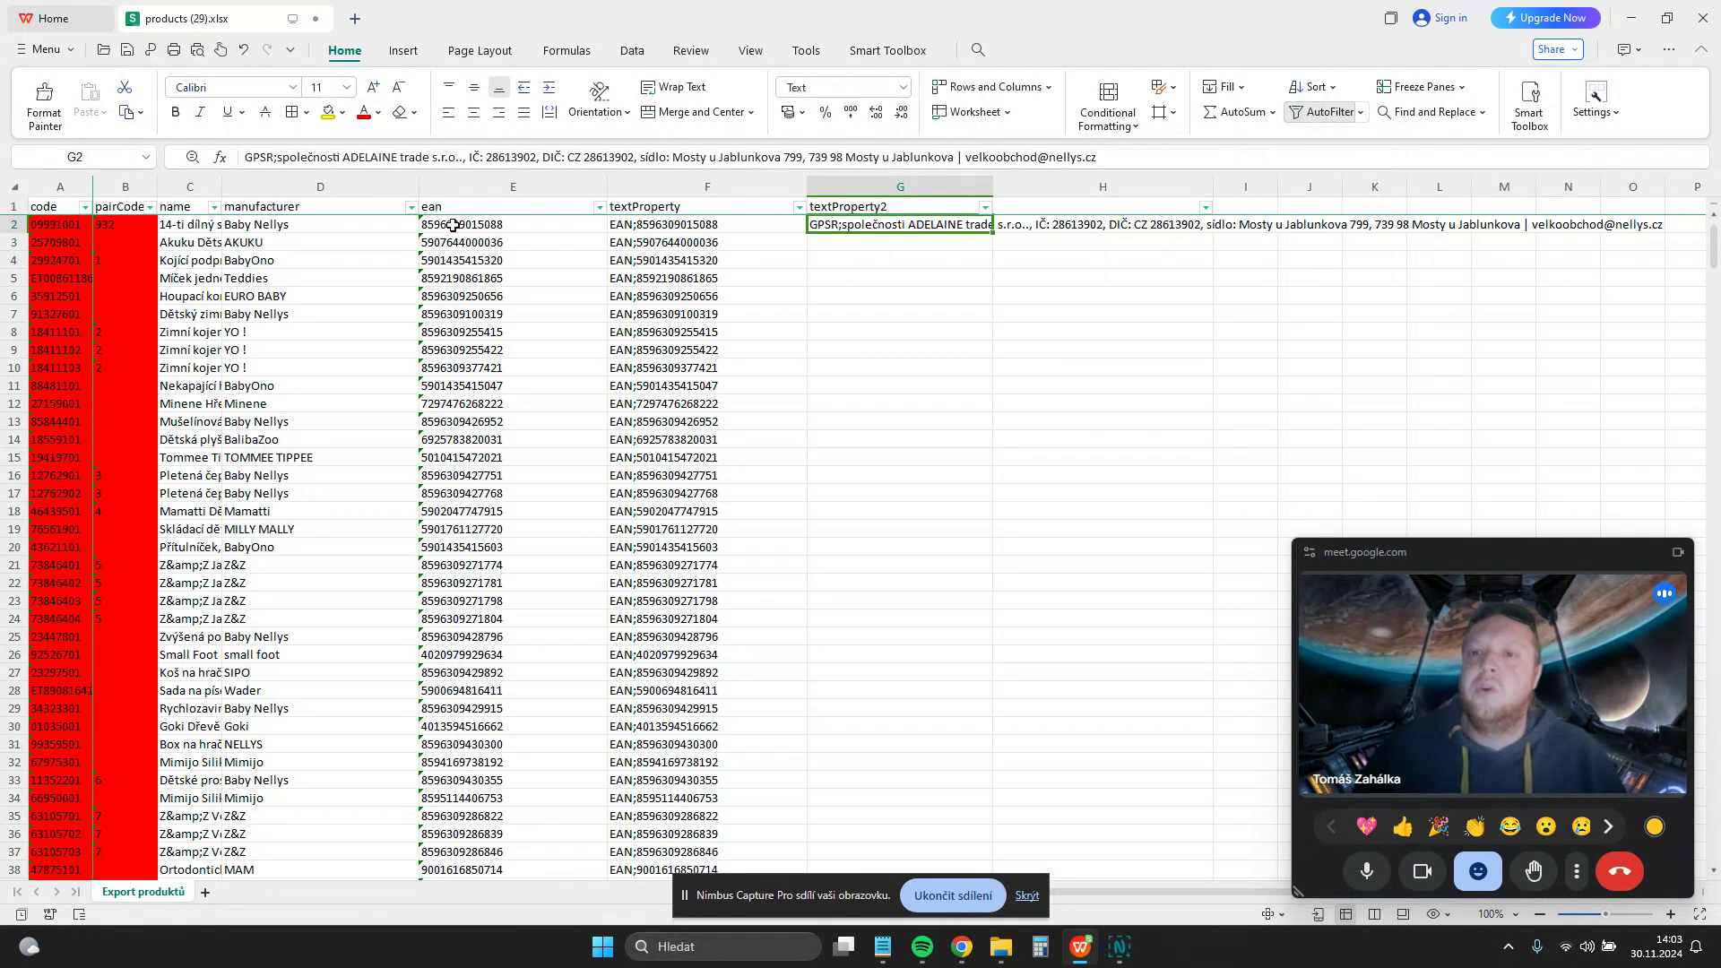
{"action": "double_click", "coordinate": [993, 234]}
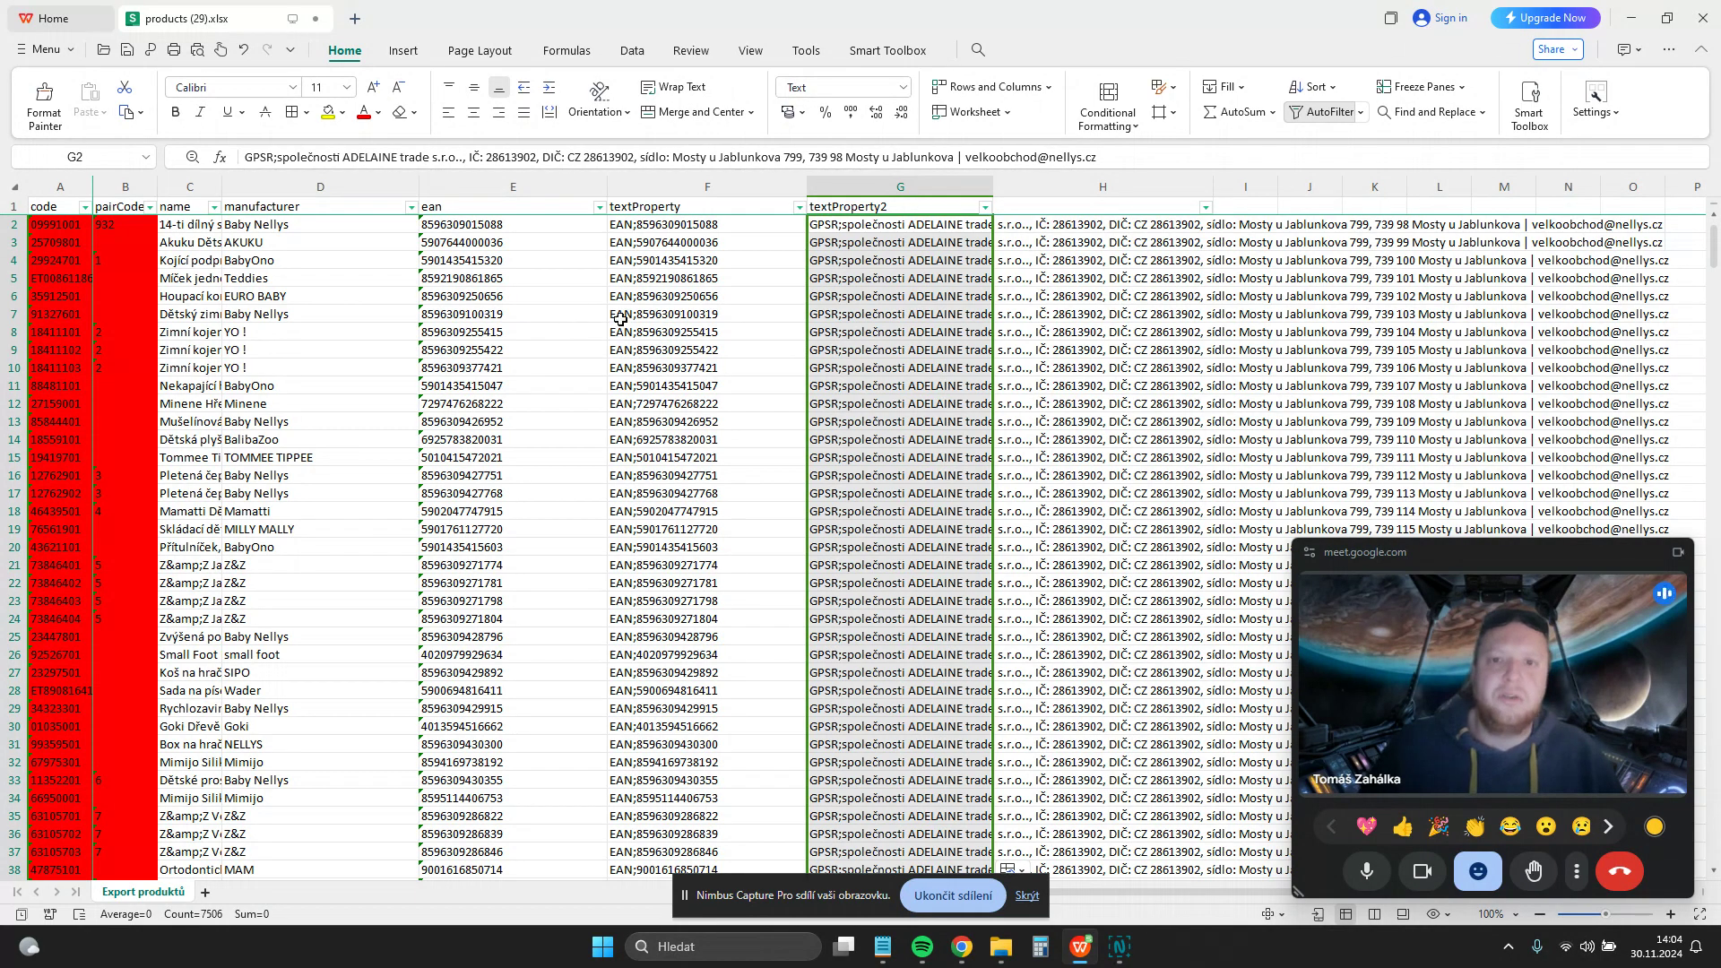
{"action": "key", "text": "ctrl+z"}
- Copy the GPSR text in G2 and paste it unchanged into textProperty2 cells G3 to G7507
{"action": "left_click", "coordinate": [887, 350]}
{"action": "left_click", "coordinate": [899, 226]}
{"action": "key", "text": "ctrl+c"}
{"action": "left_click", "coordinate": [898, 245]}
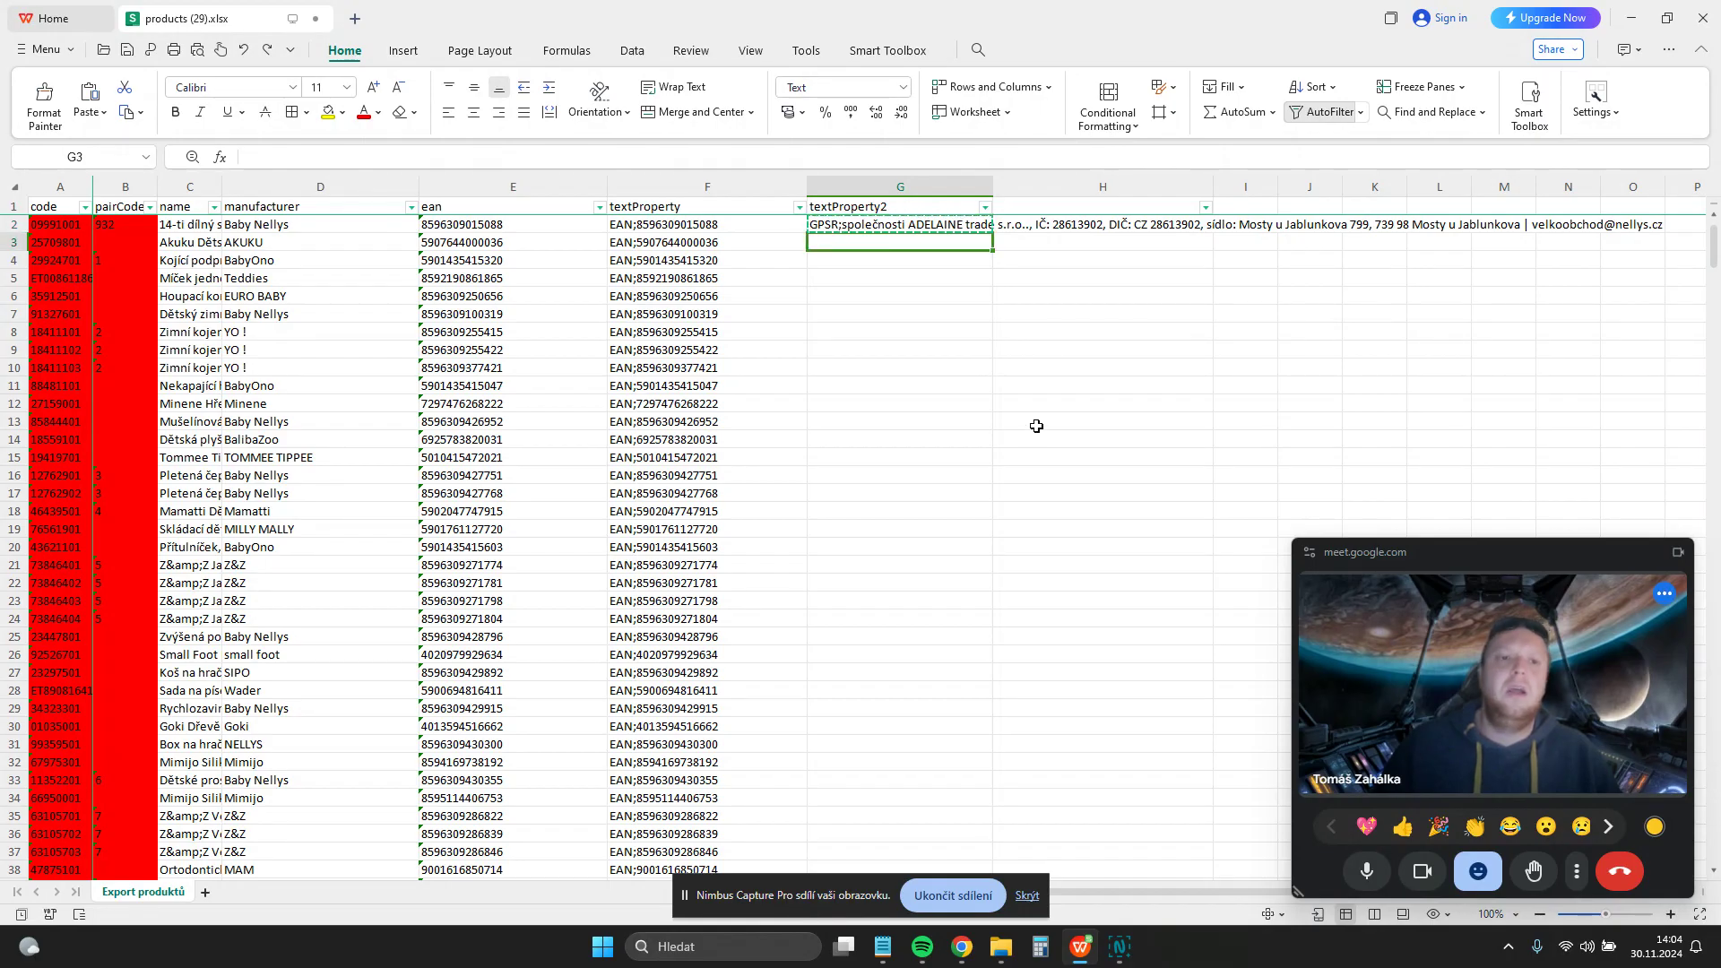
{"action": "scroll", "coordinate": [799, 761], "scroll_direction": "down", "scroll_amount": 20}
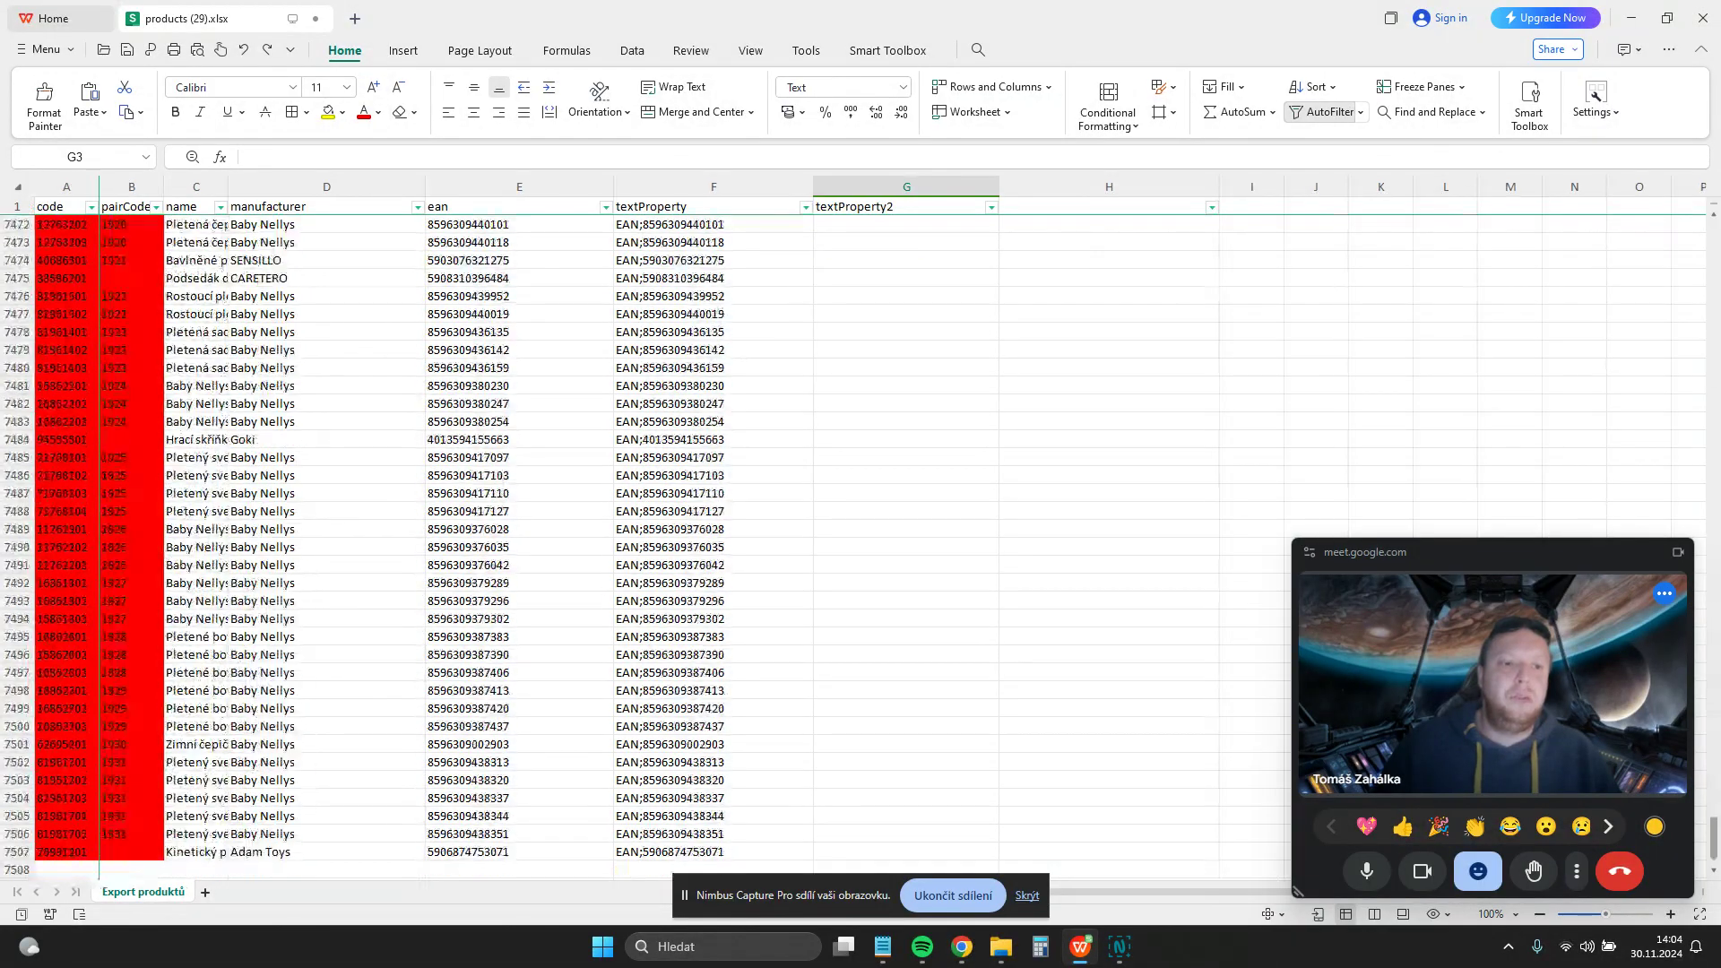
{"action": "left_click", "coordinate": [900, 852], "text": "shift"}
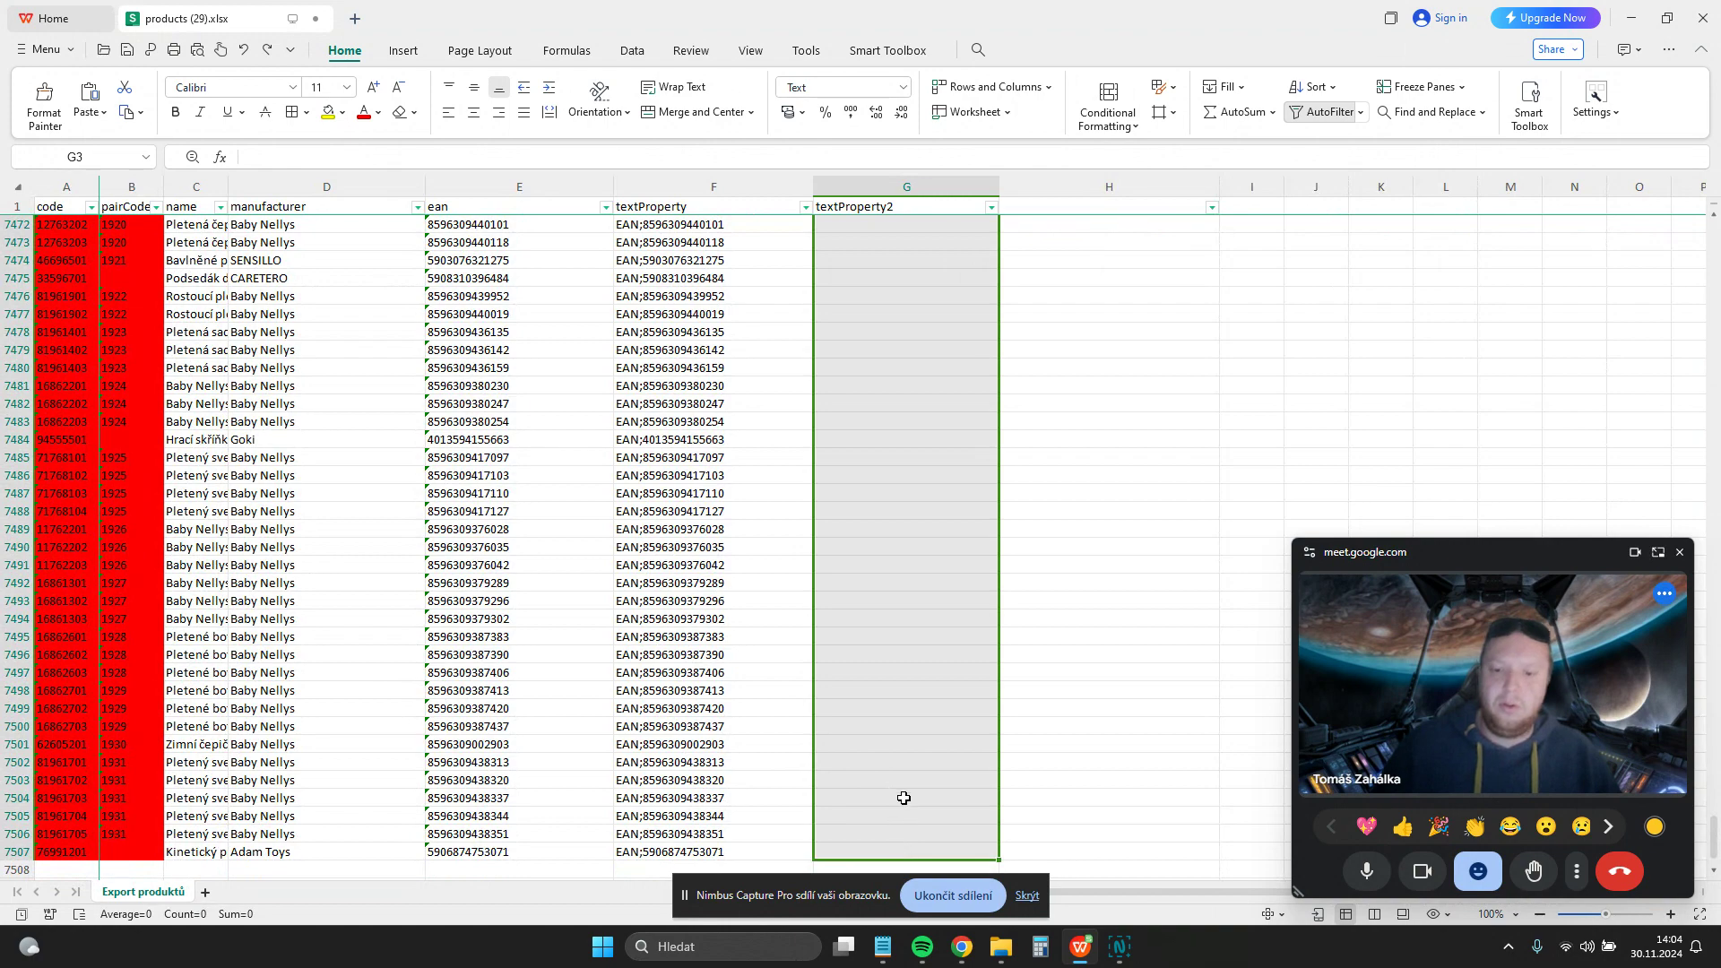
{"action": "key", "text": "ctrl+v"}
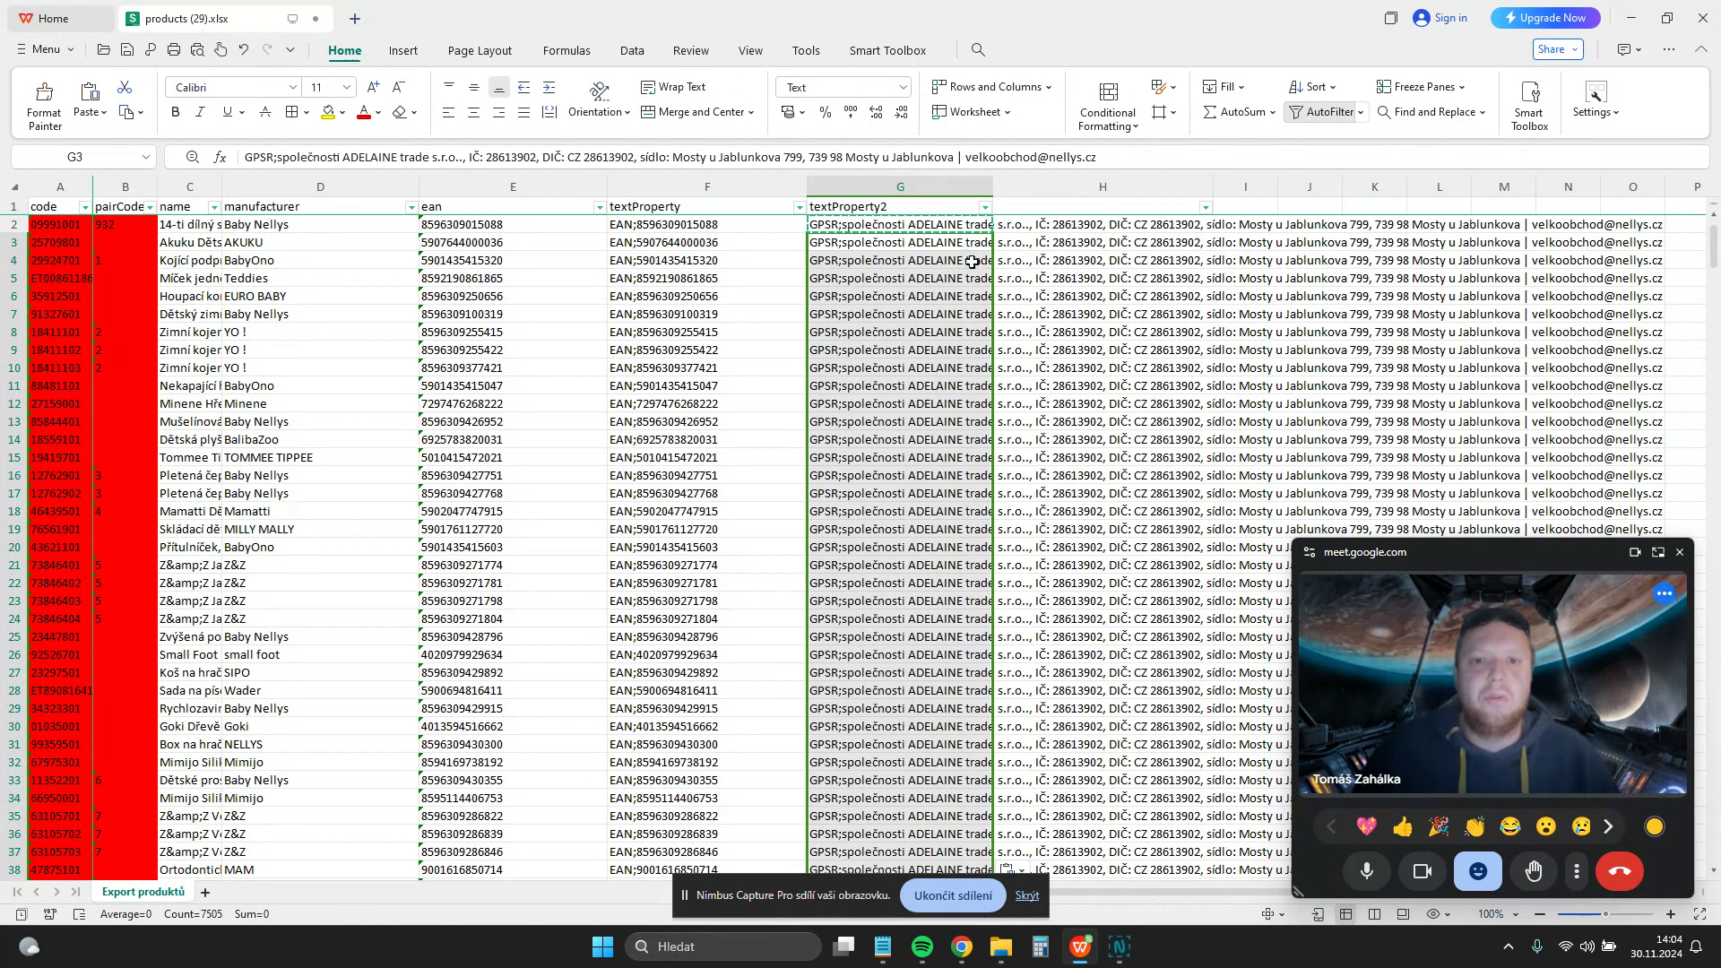
- Check the pasted GPSR texts down the textProperty2 column, save the workbook and dismiss the upgrade offer
{"action": "scroll", "coordinate": [922, 592], "scroll_direction": "down", "scroll_amount": 9}
{"action": "scroll", "coordinate": [922, 611], "scroll_direction": "down", "scroll_amount": 20}
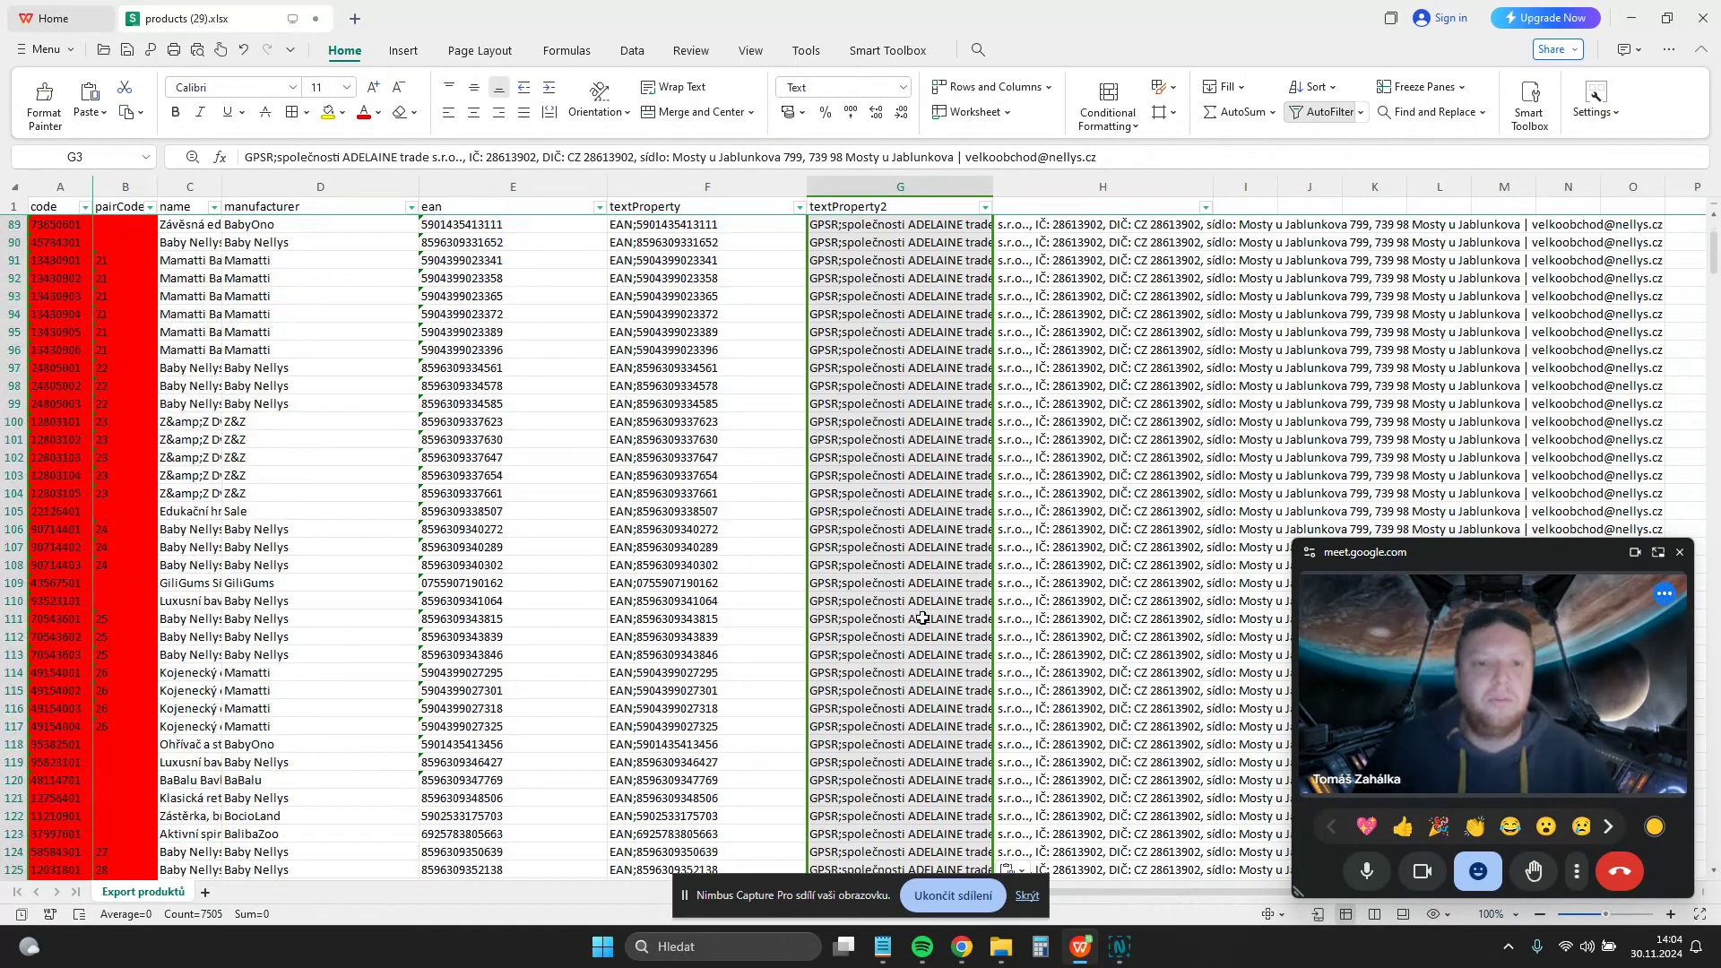
{"action": "scroll", "coordinate": [922, 621], "scroll_direction": "down", "scroll_amount": 8}
{"action": "scroll", "coordinate": [921, 623], "scroll_direction": "up", "scroll_amount": 18}
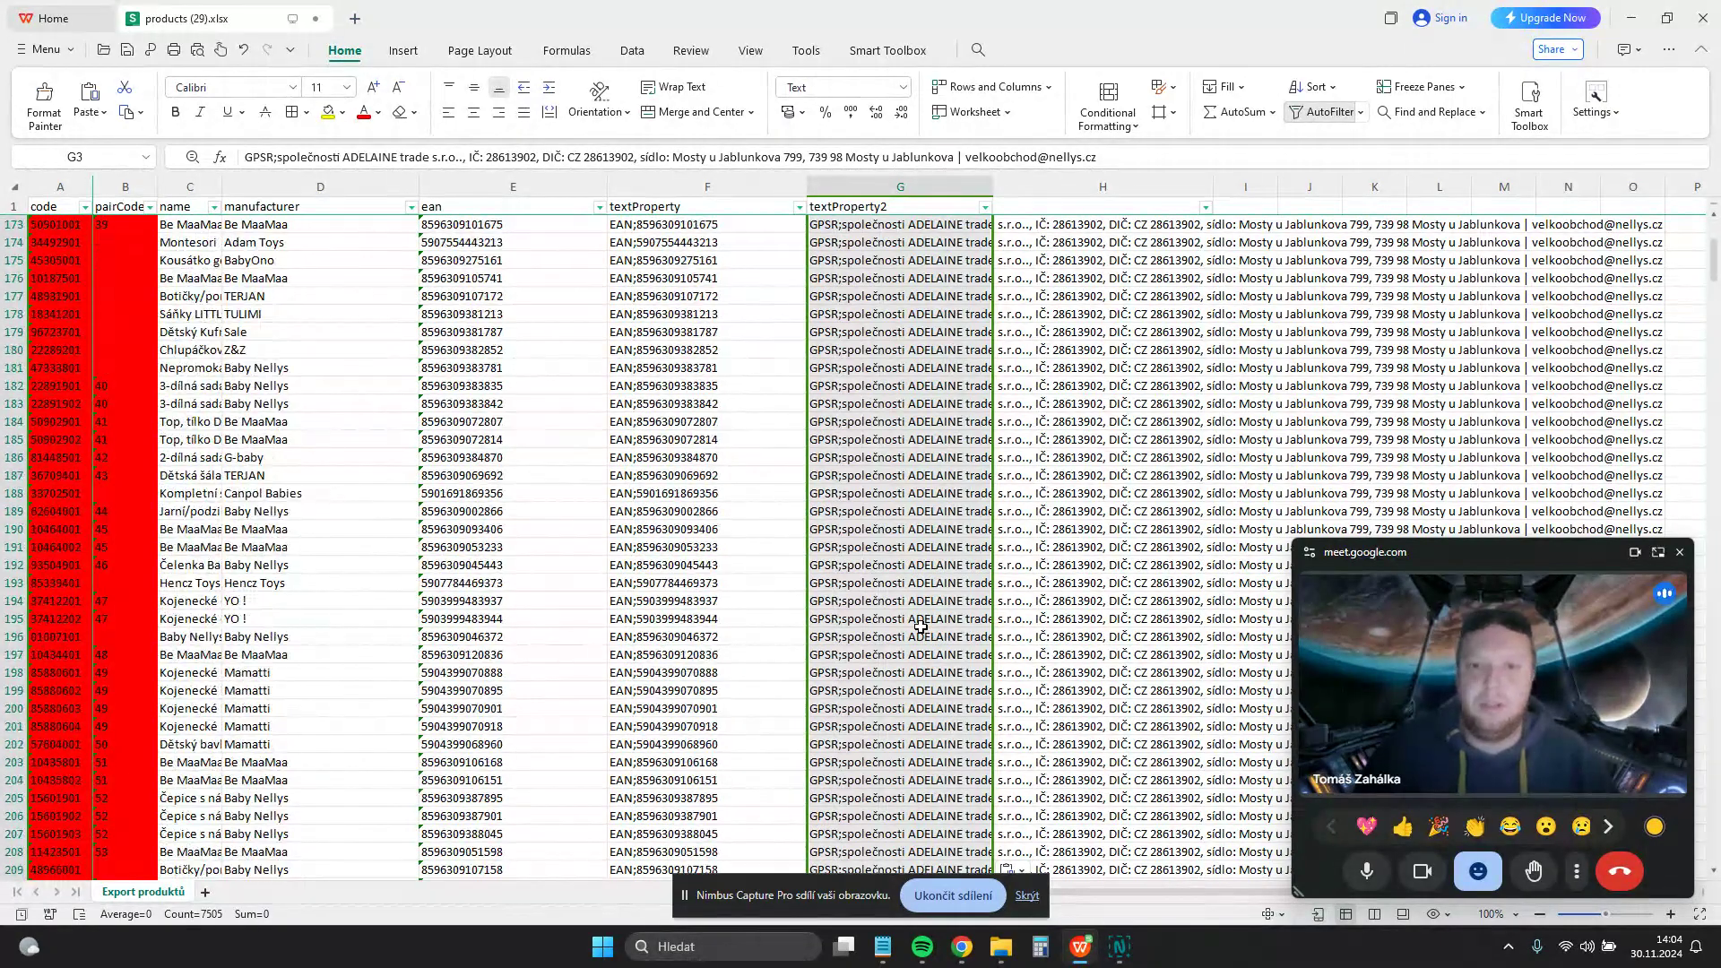
{"action": "scroll", "coordinate": [921, 626], "scroll_direction": "up", "scroll_amount": 20}
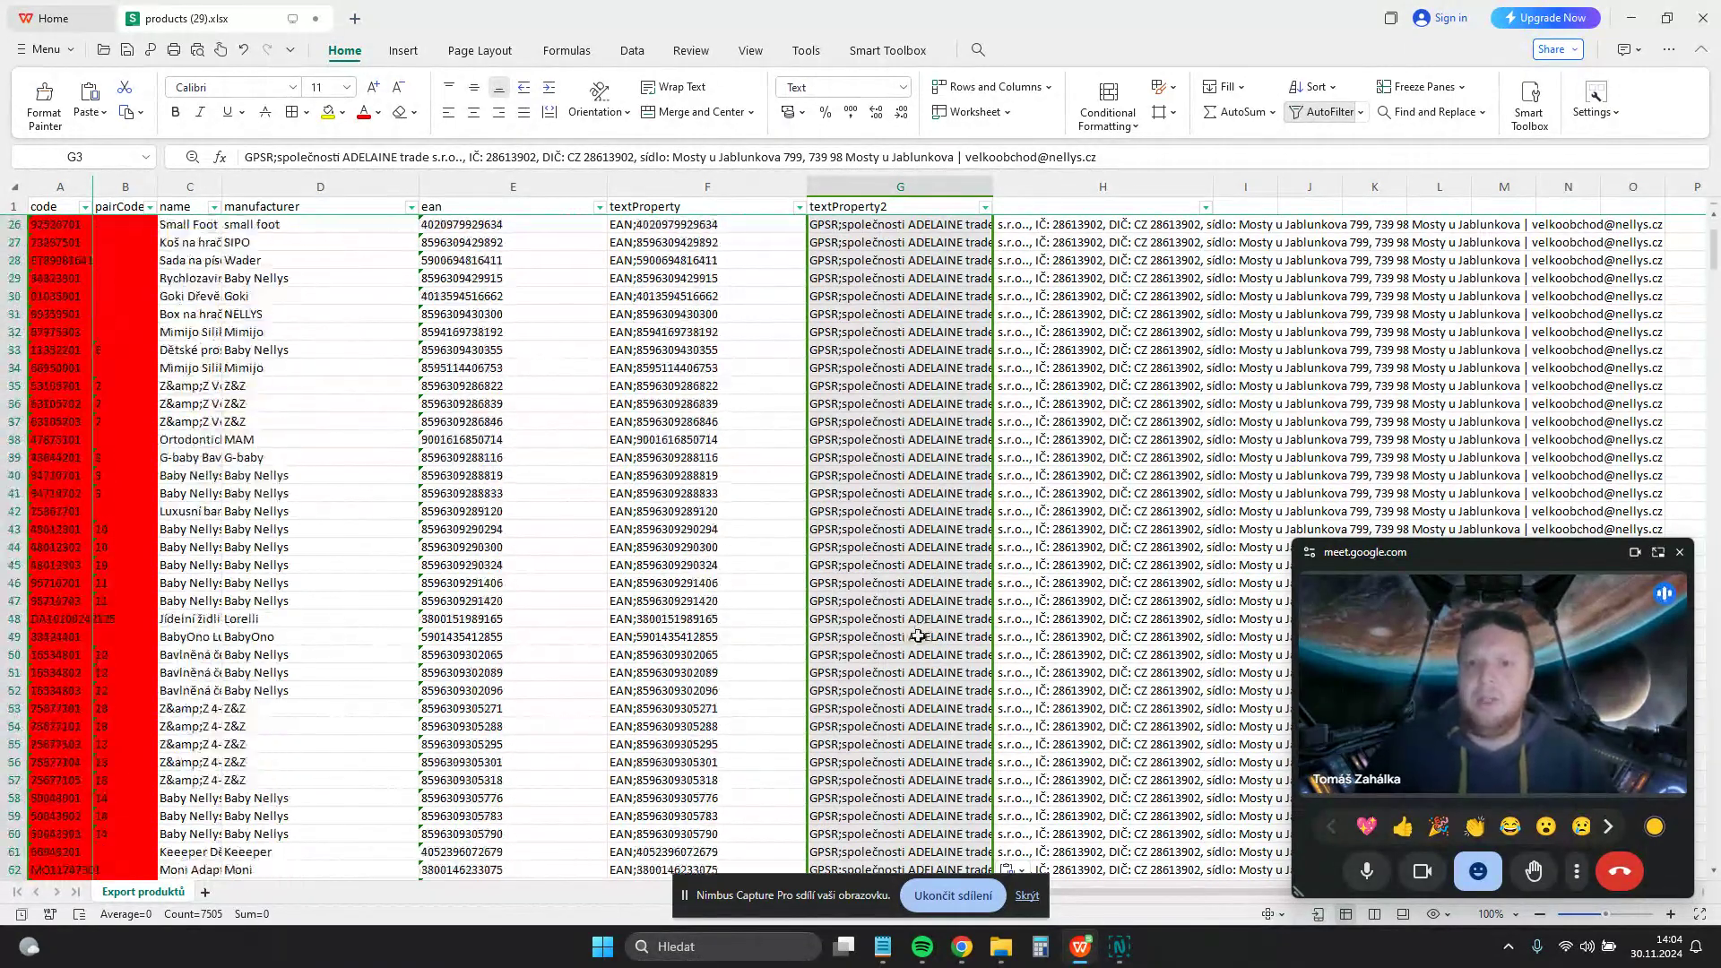
{"action": "left_click", "coordinate": [628, 429]}
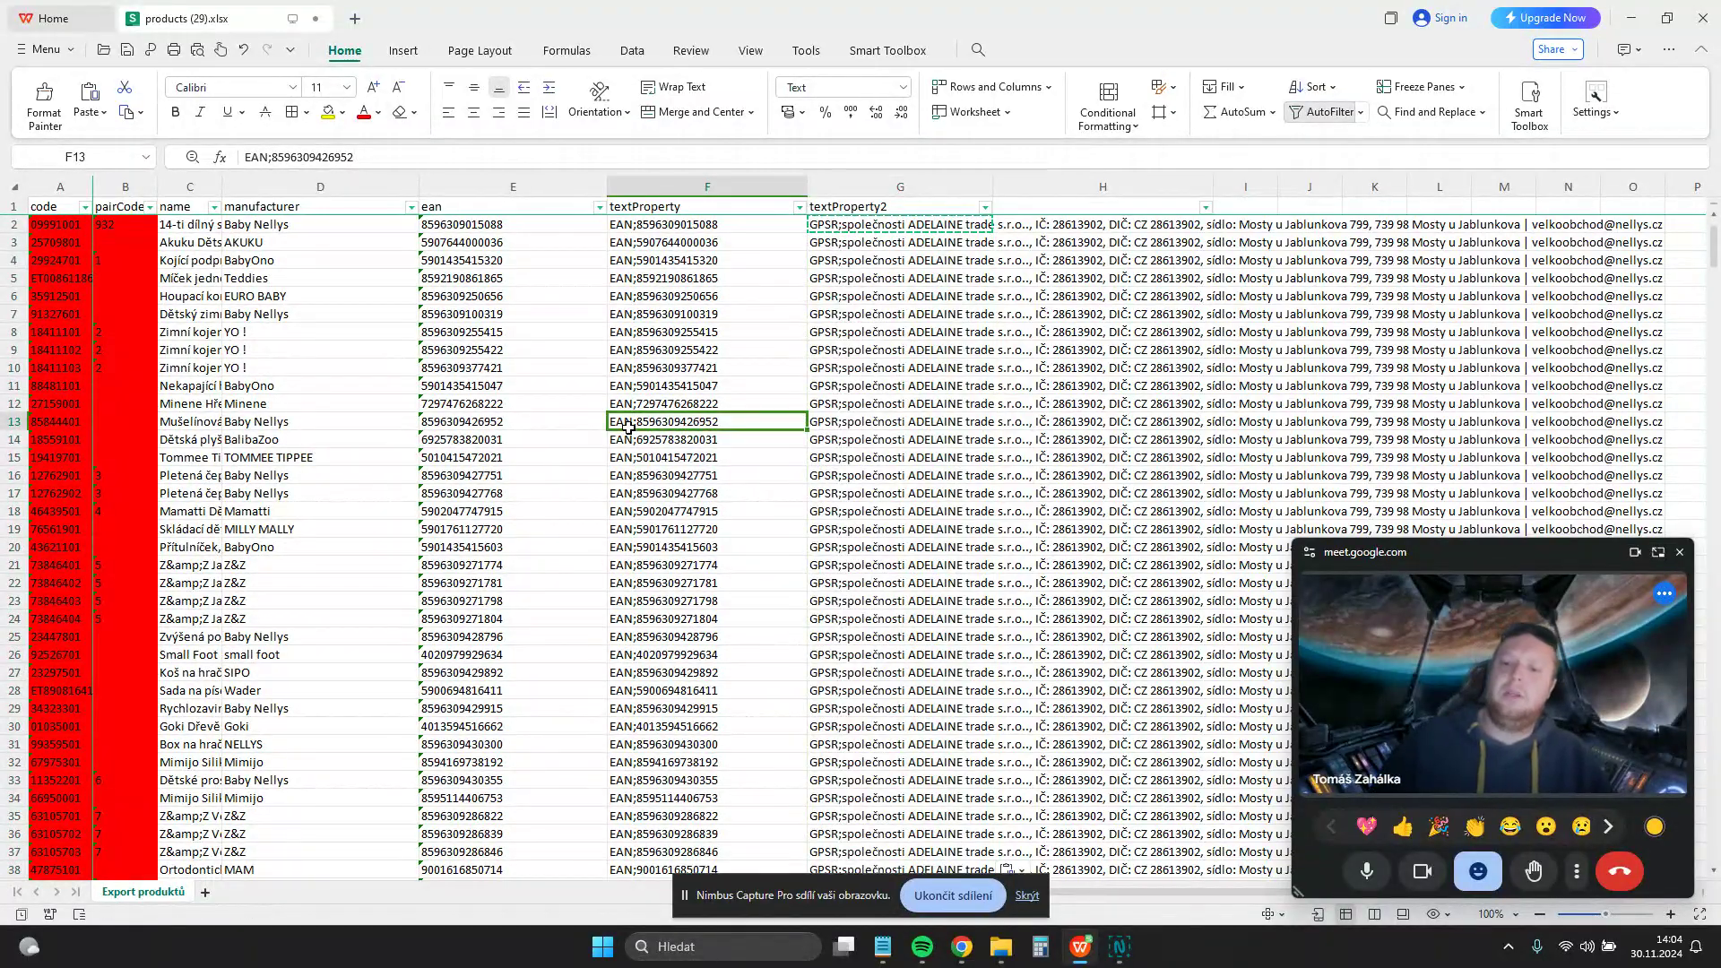
{"action": "key", "text": "ctrl+s"}
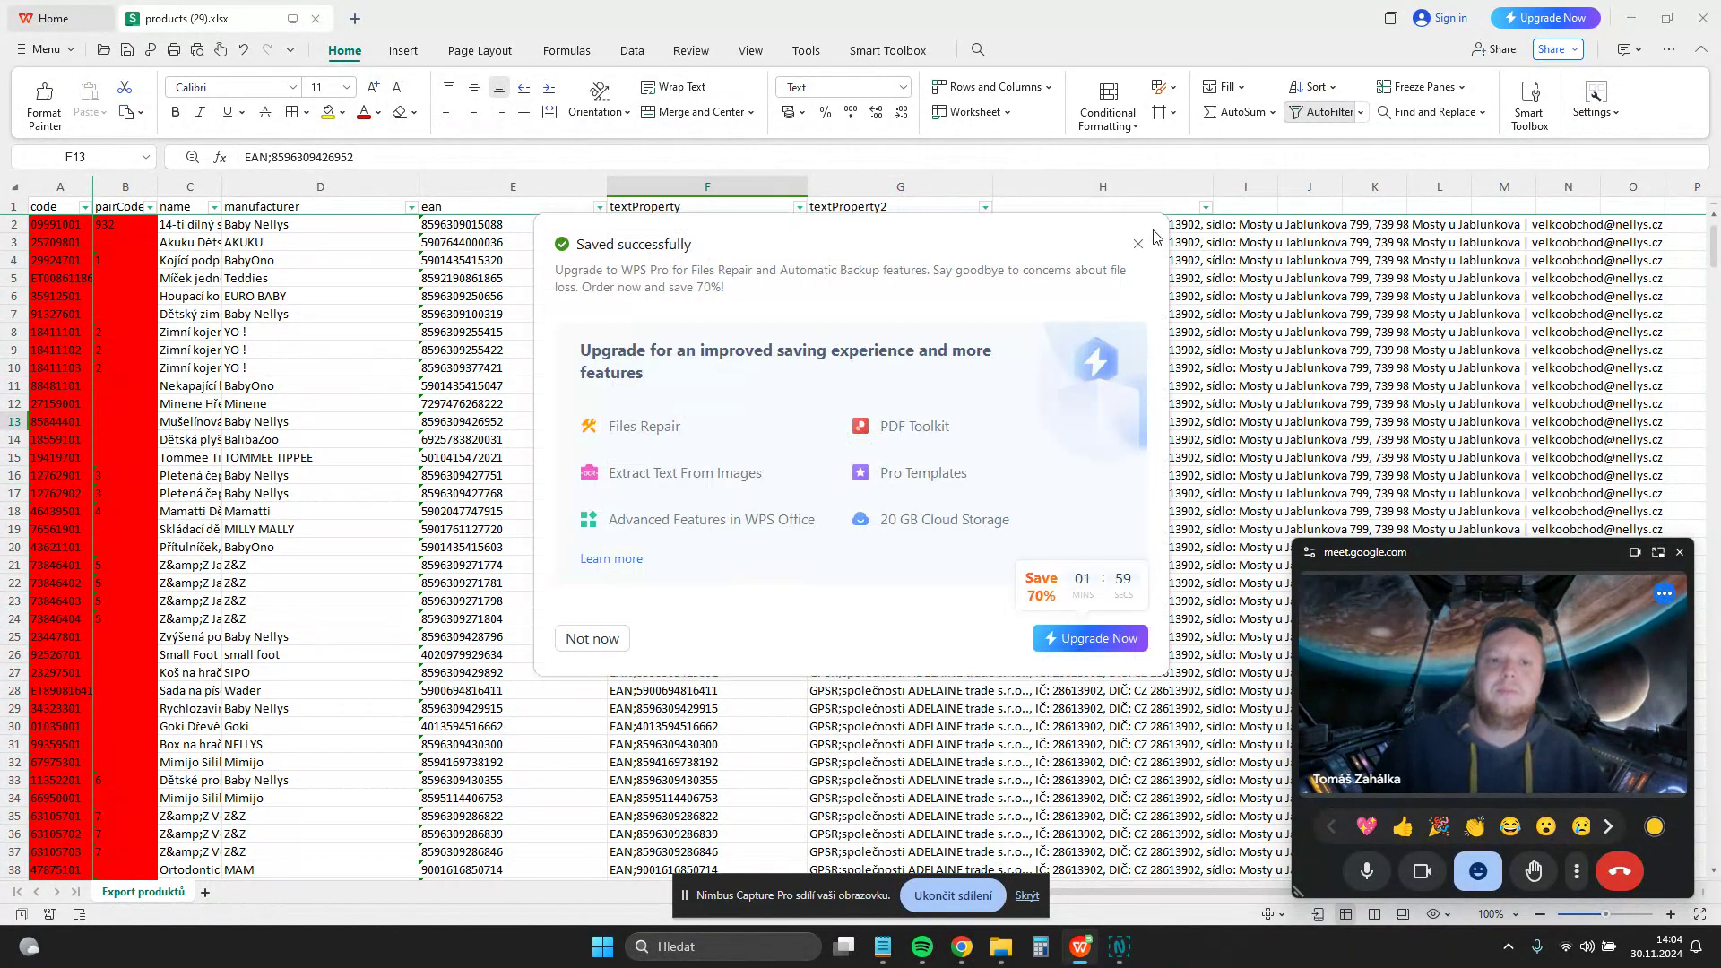
{"action": "left_click", "coordinate": [1137, 248]}
- Switch to the Shoptet administration in the browser and open the product import page
{"action": "left_click", "coordinate": [1633, 16]}
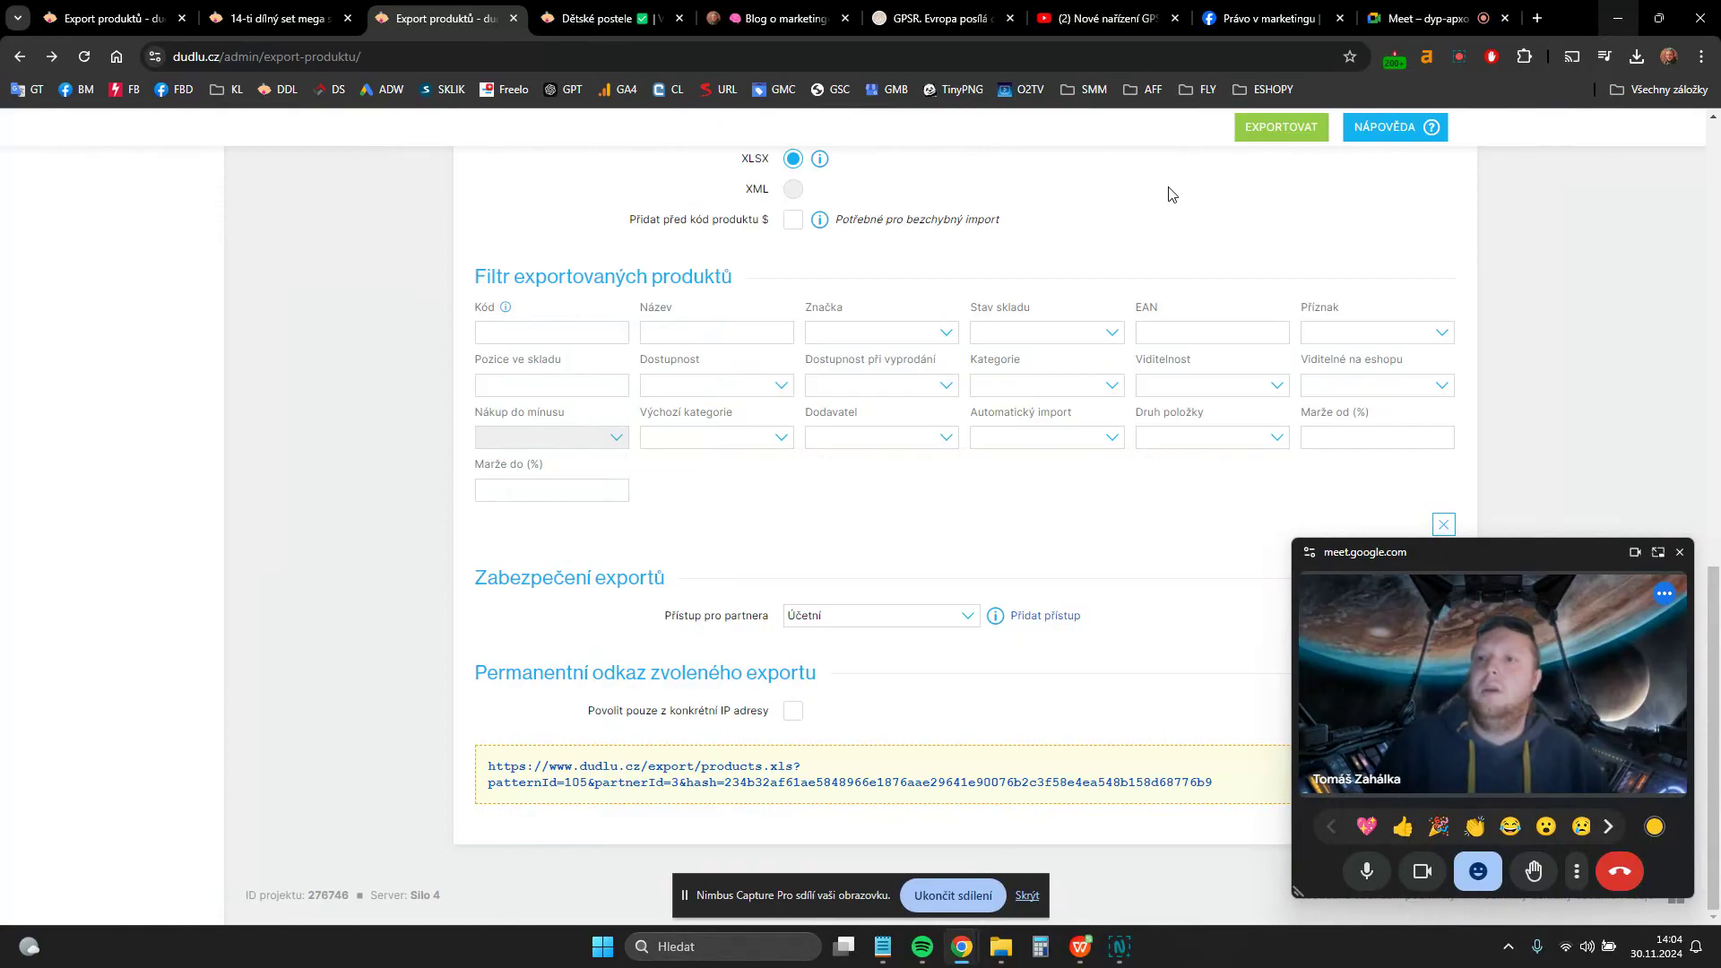
{"action": "scroll", "coordinate": [439, 439], "scroll_direction": "up", "scroll_amount": 7}
{"action": "scroll", "coordinate": [439, 444], "scroll_direction": "up", "scroll_amount": 2}
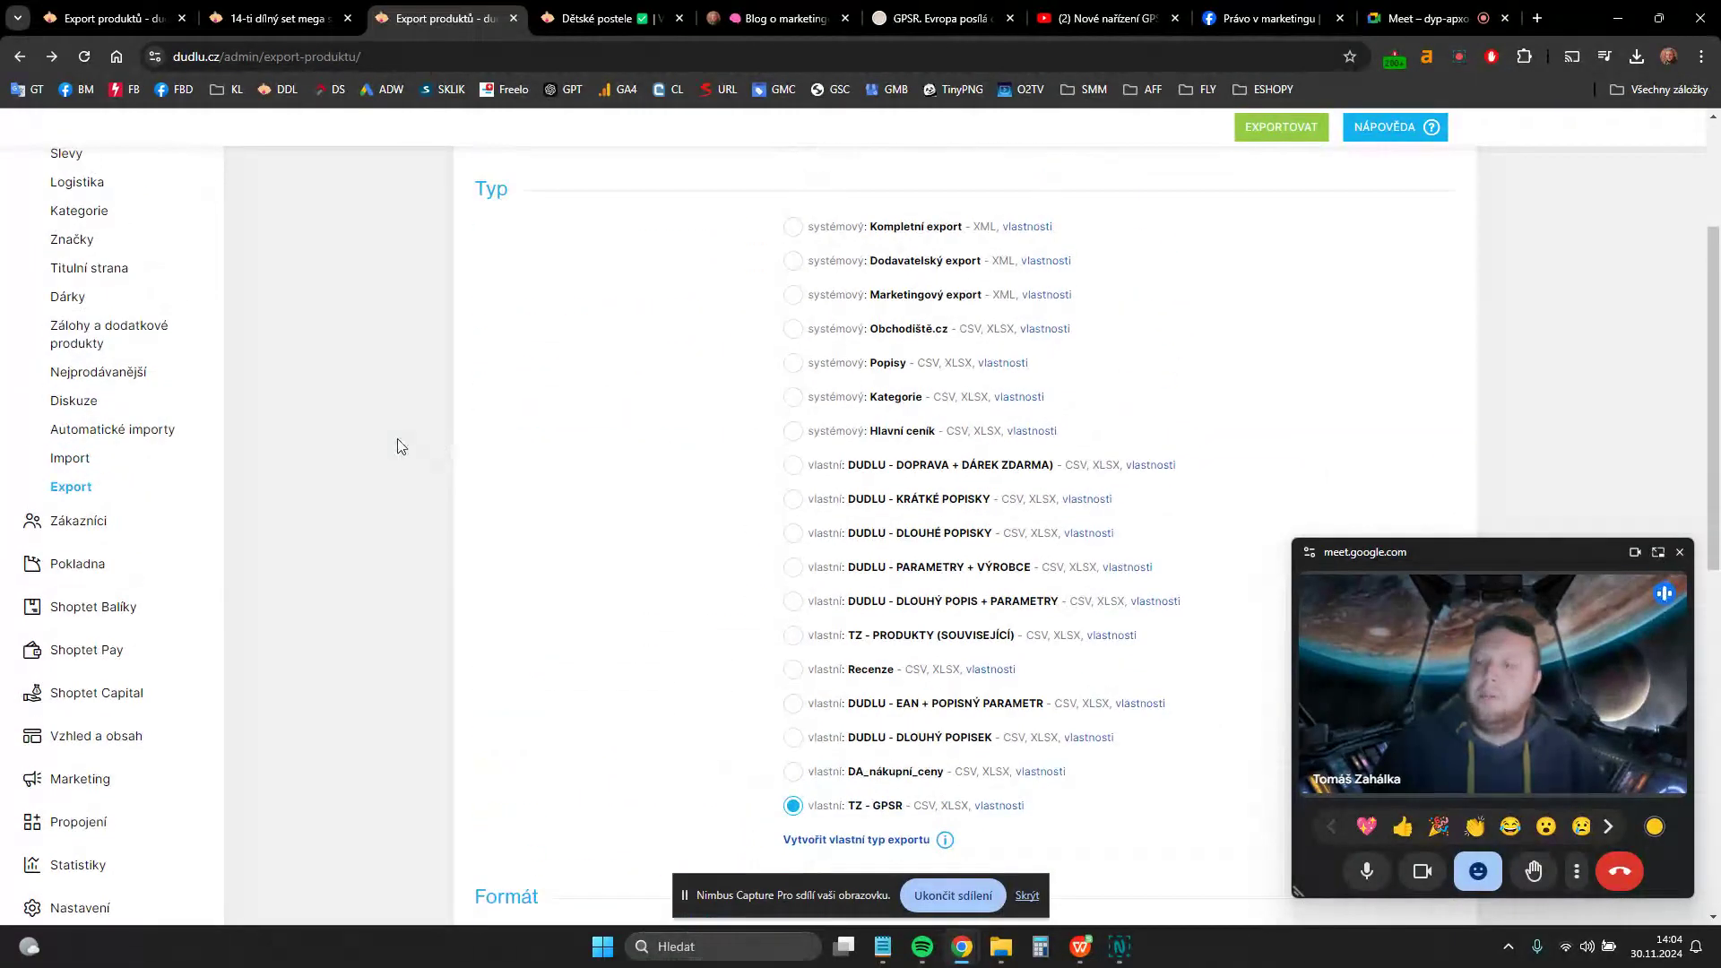
{"action": "left_click", "coordinate": [47, 463]}
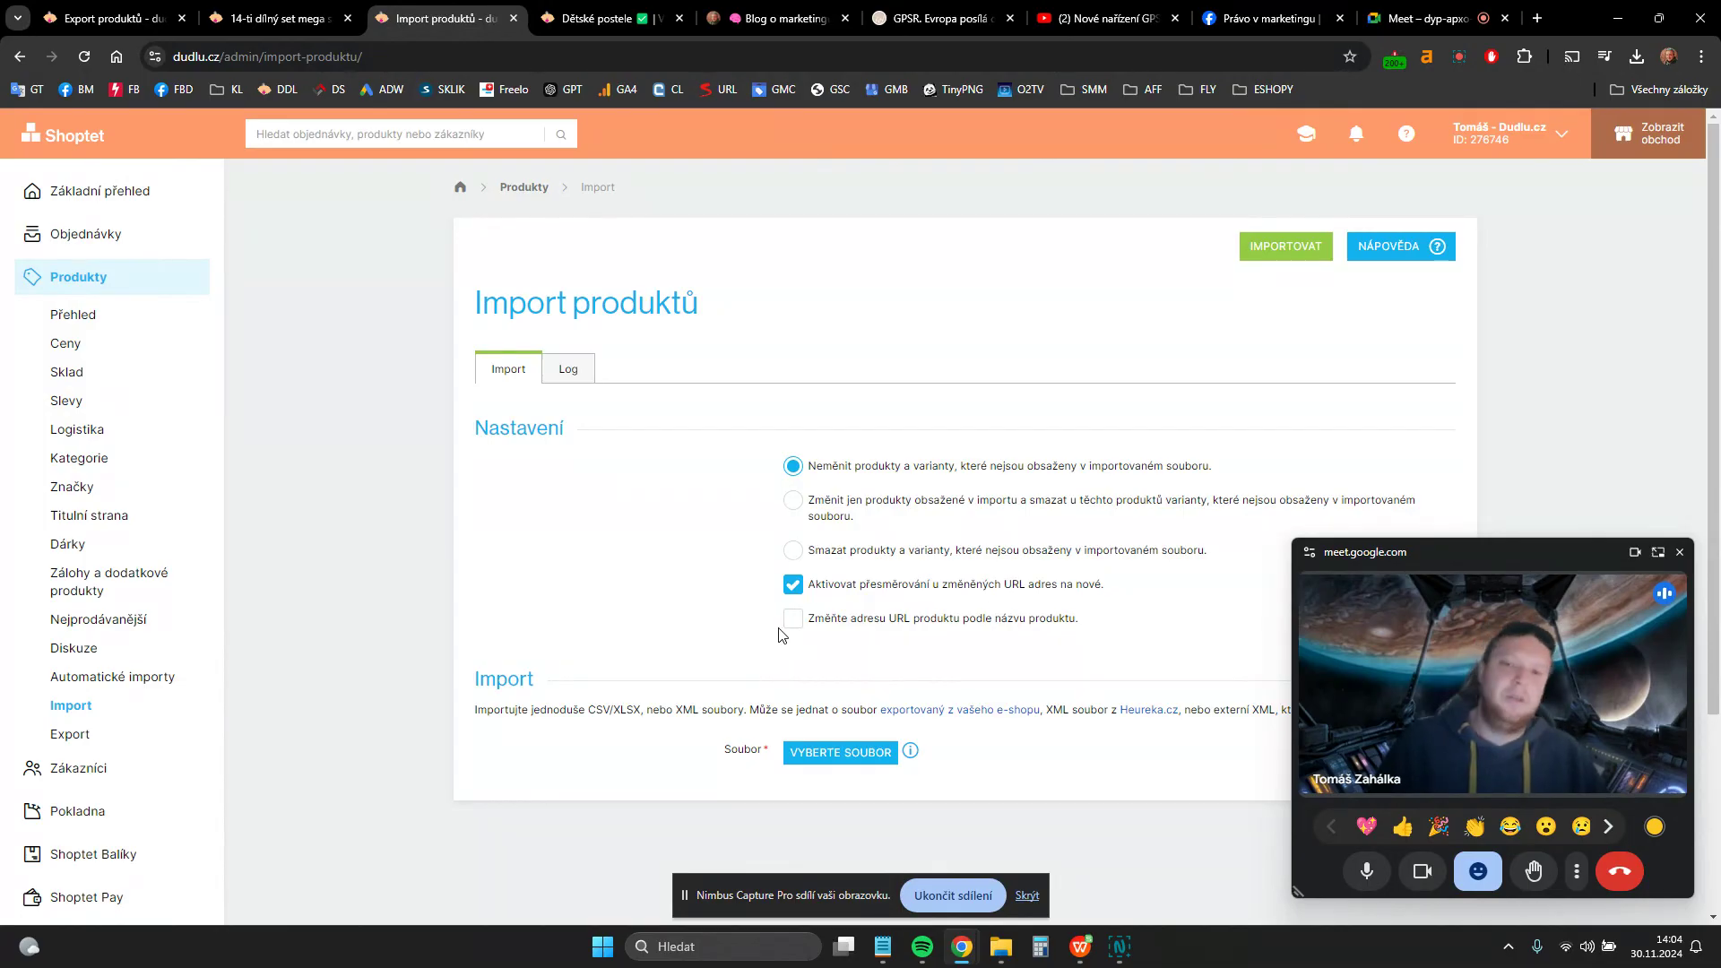
- Select the file products (29).xlsx for the product import and start the import
{"action": "scroll", "coordinate": [762, 645], "scroll_direction": "down", "scroll_amount": 2}
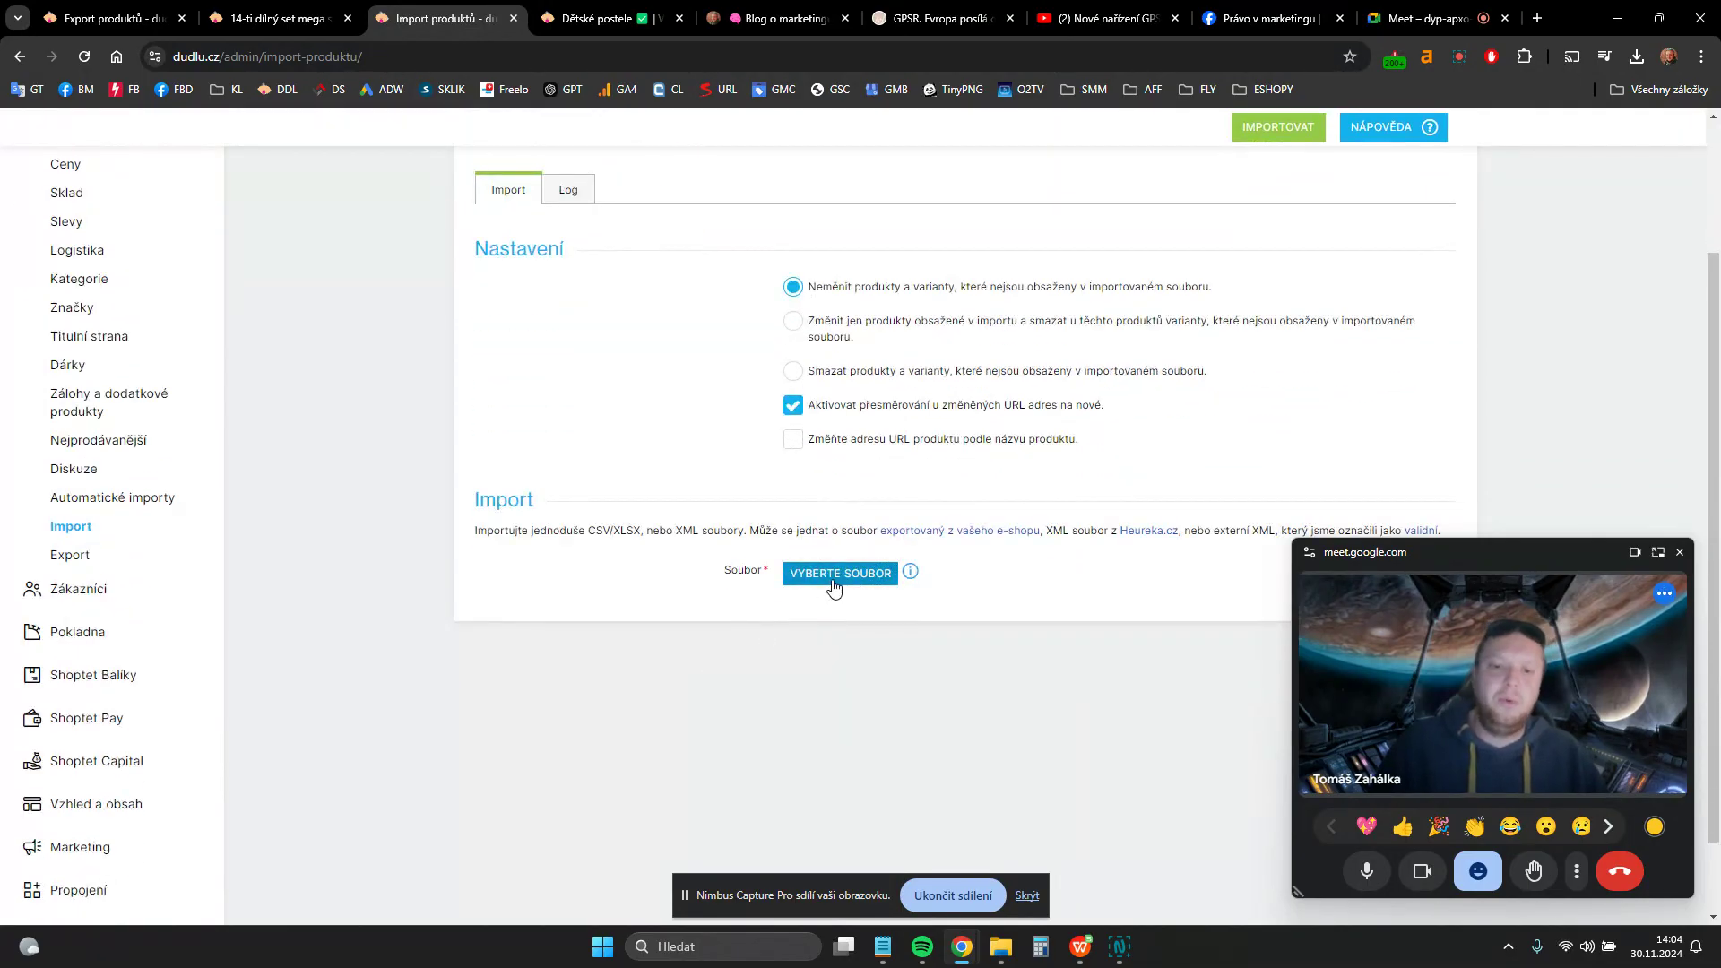
{"action": "left_click", "coordinate": [833, 584]}
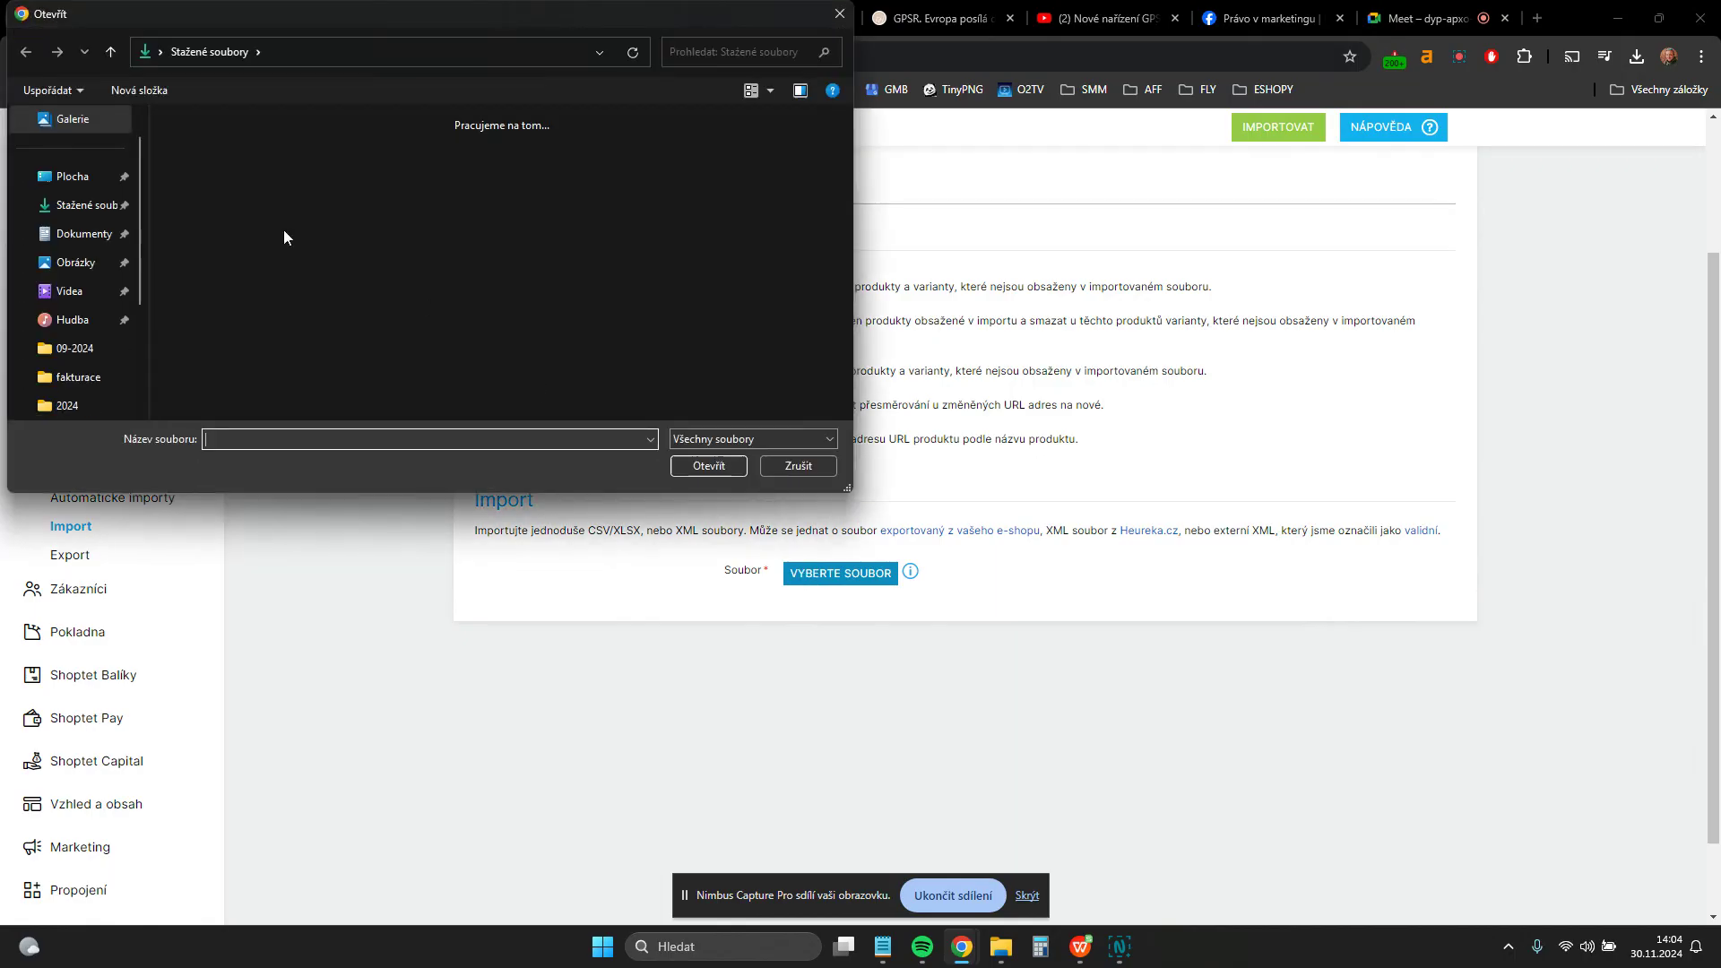
{"action": "left_click", "coordinate": [242, 157]}
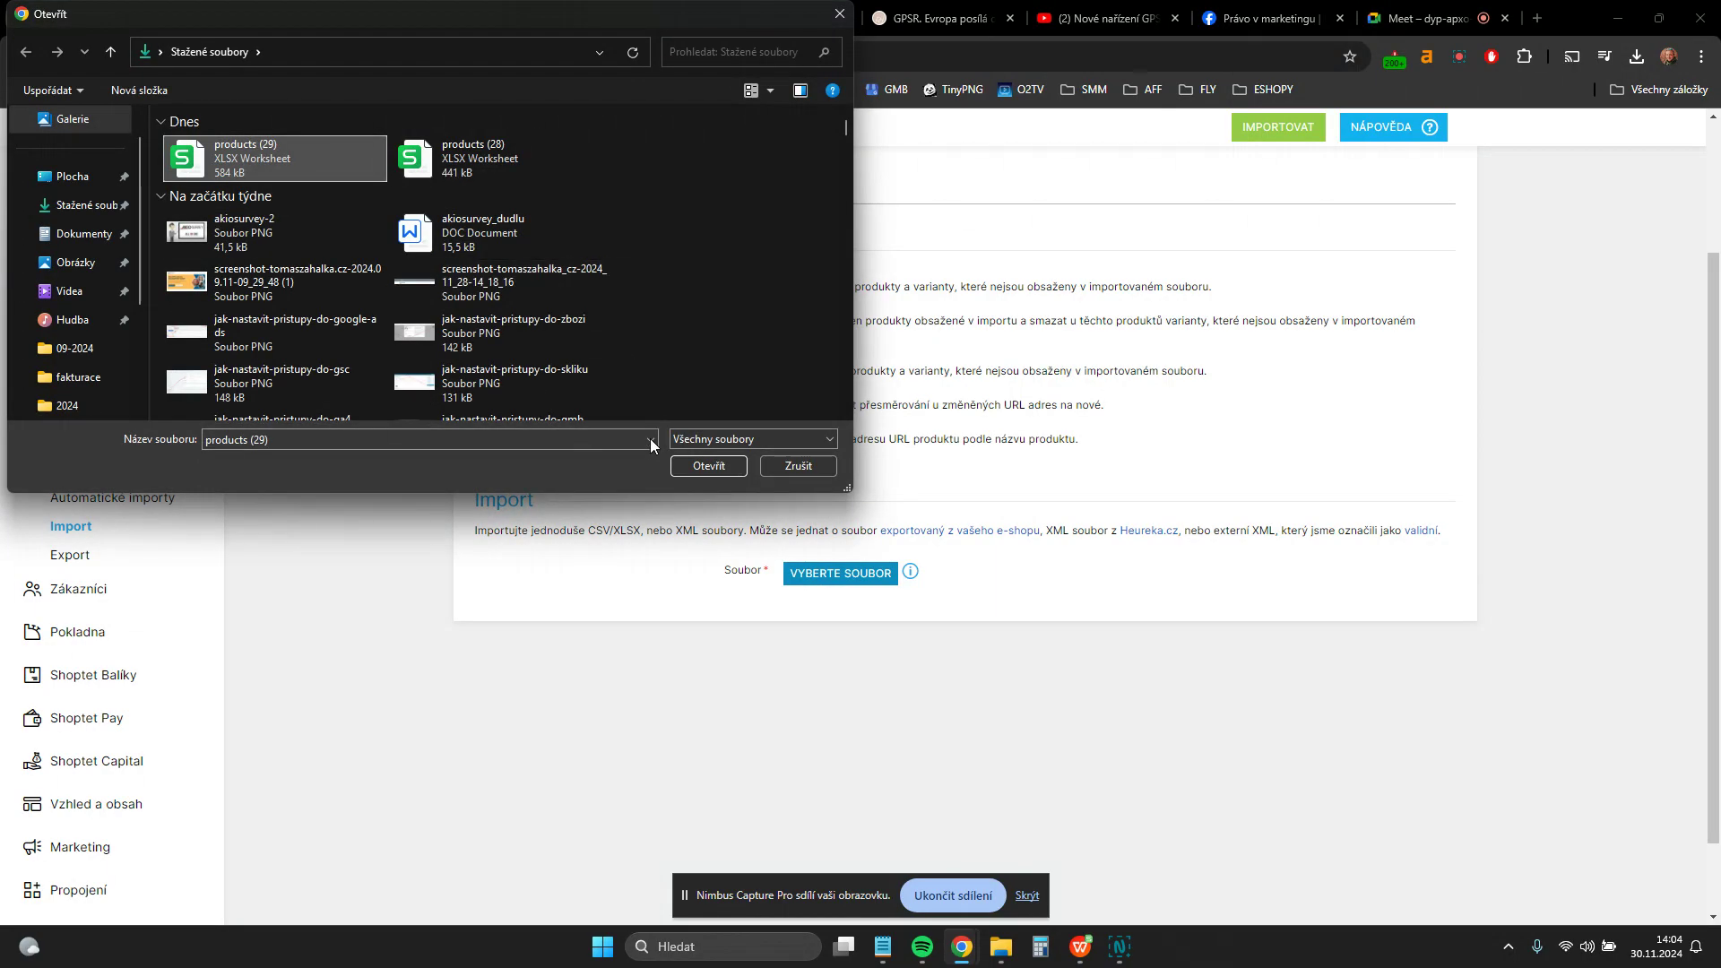
{"action": "left_click", "coordinate": [708, 466]}
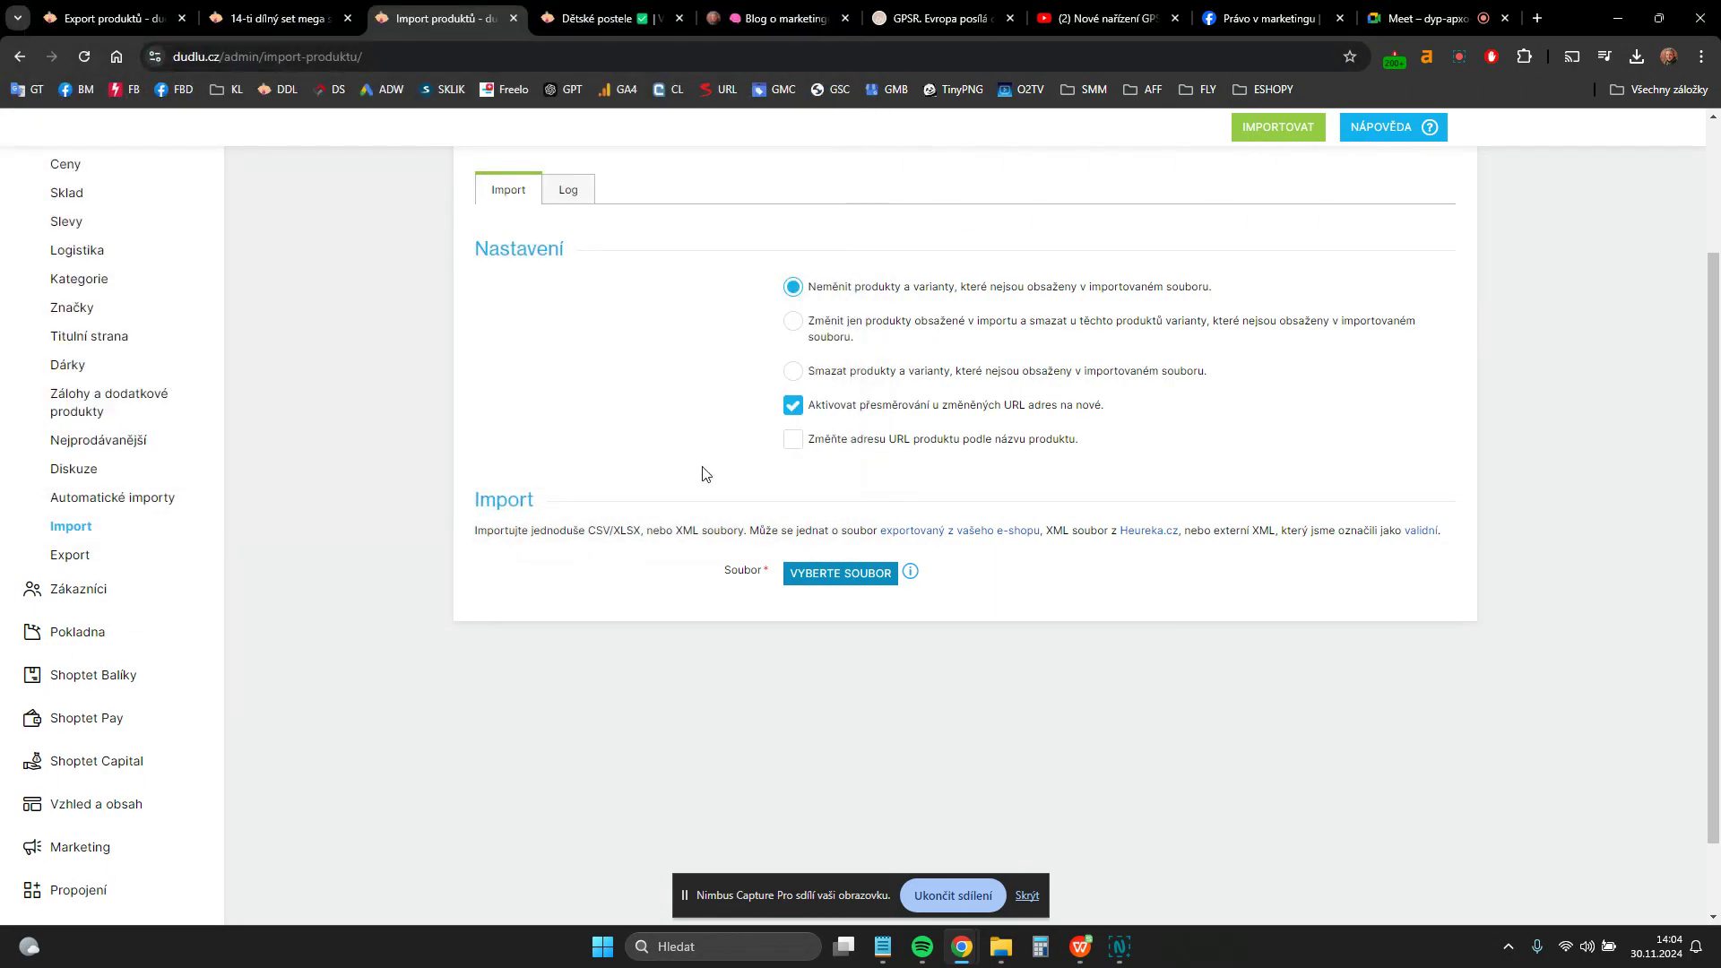
{"action": "scroll", "coordinate": [873, 502], "scroll_direction": "up", "scroll_amount": 2}
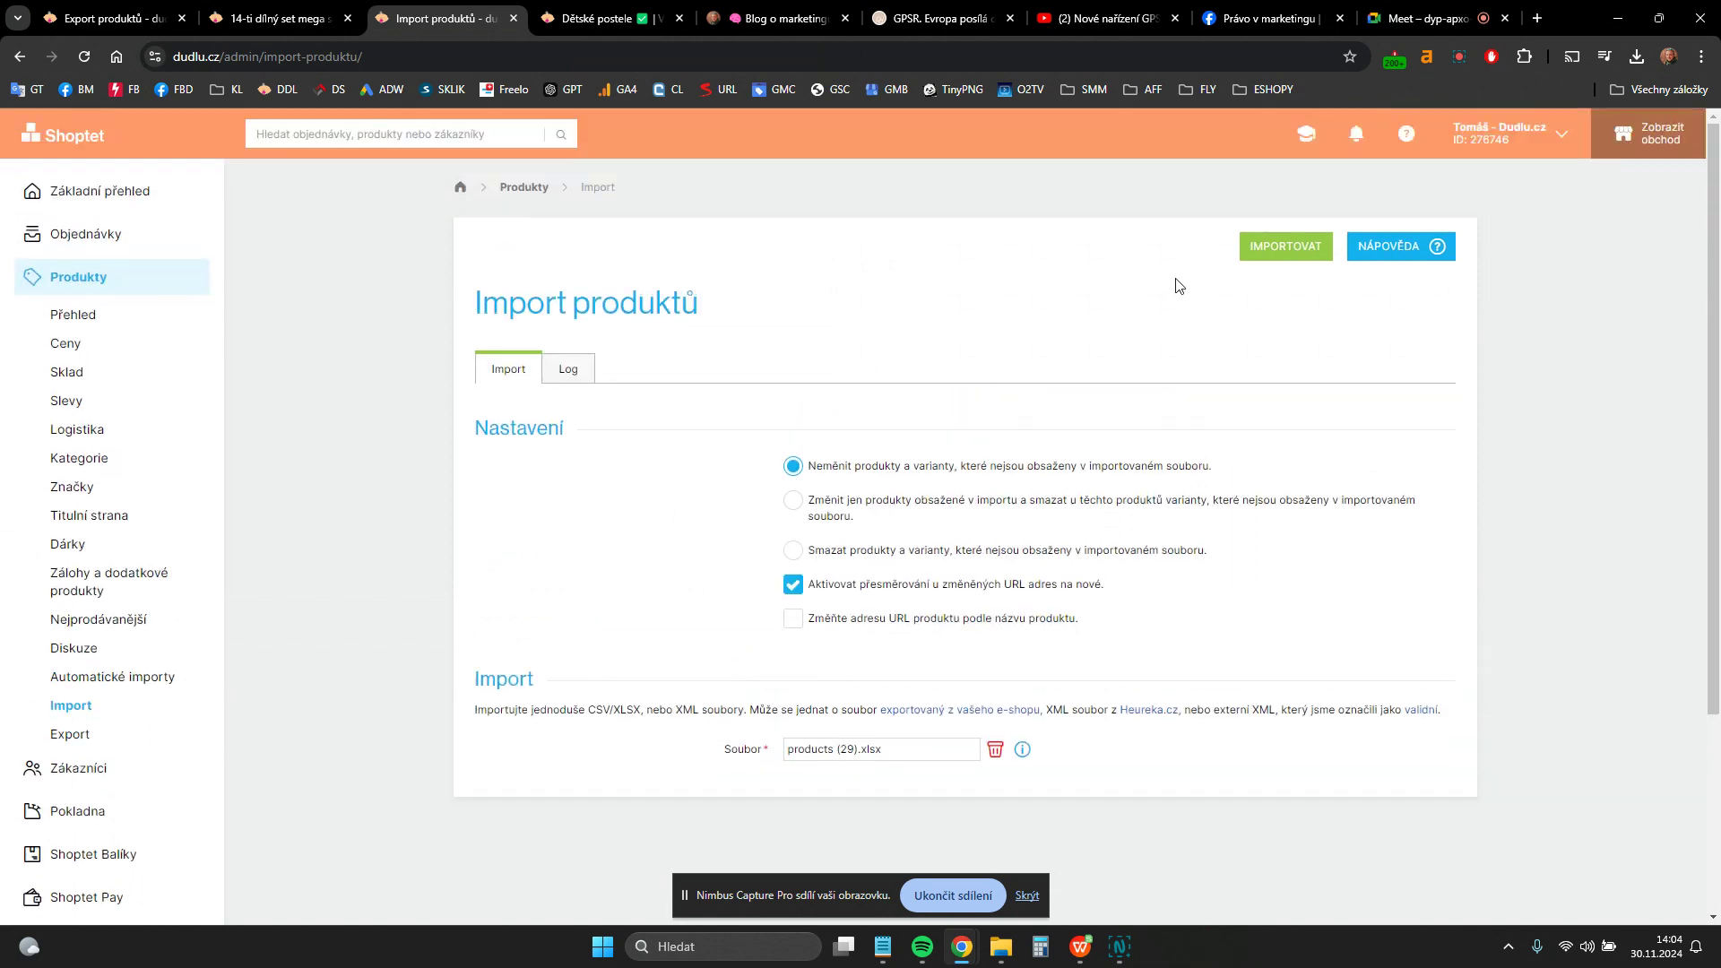
{"action": "left_click", "coordinate": [1276, 250]}
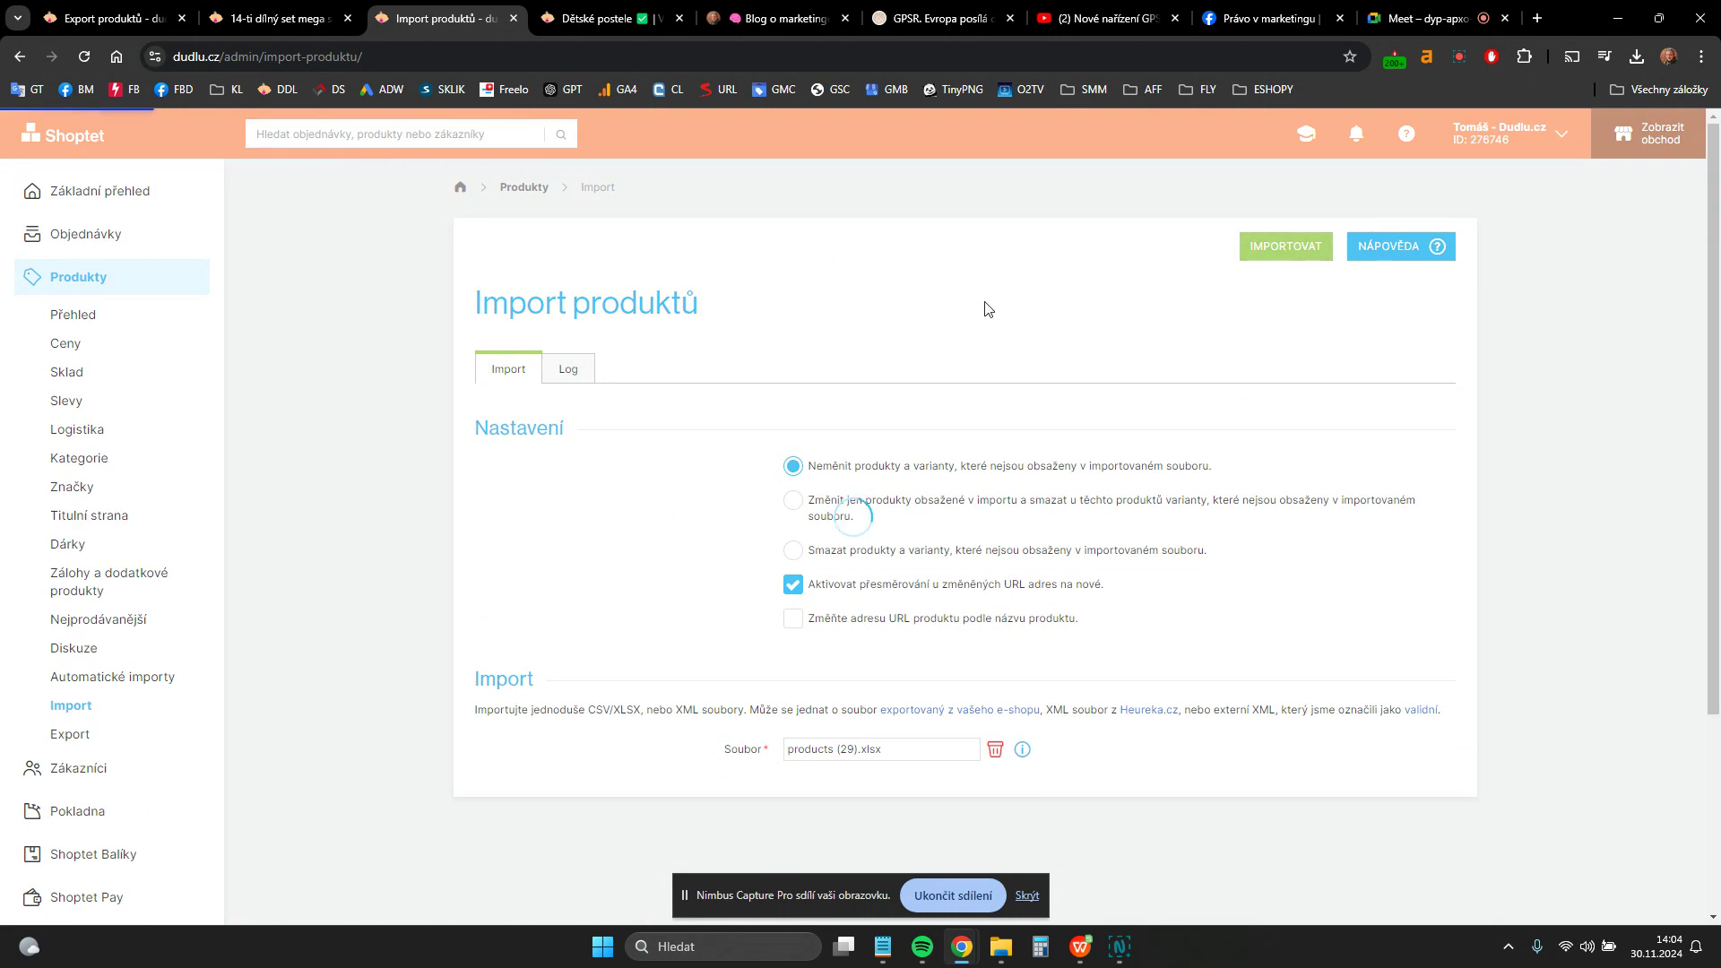
{"action": "left_click", "coordinate": [779, 18]}
{"action": "left_click", "coordinate": [1425, 17]}
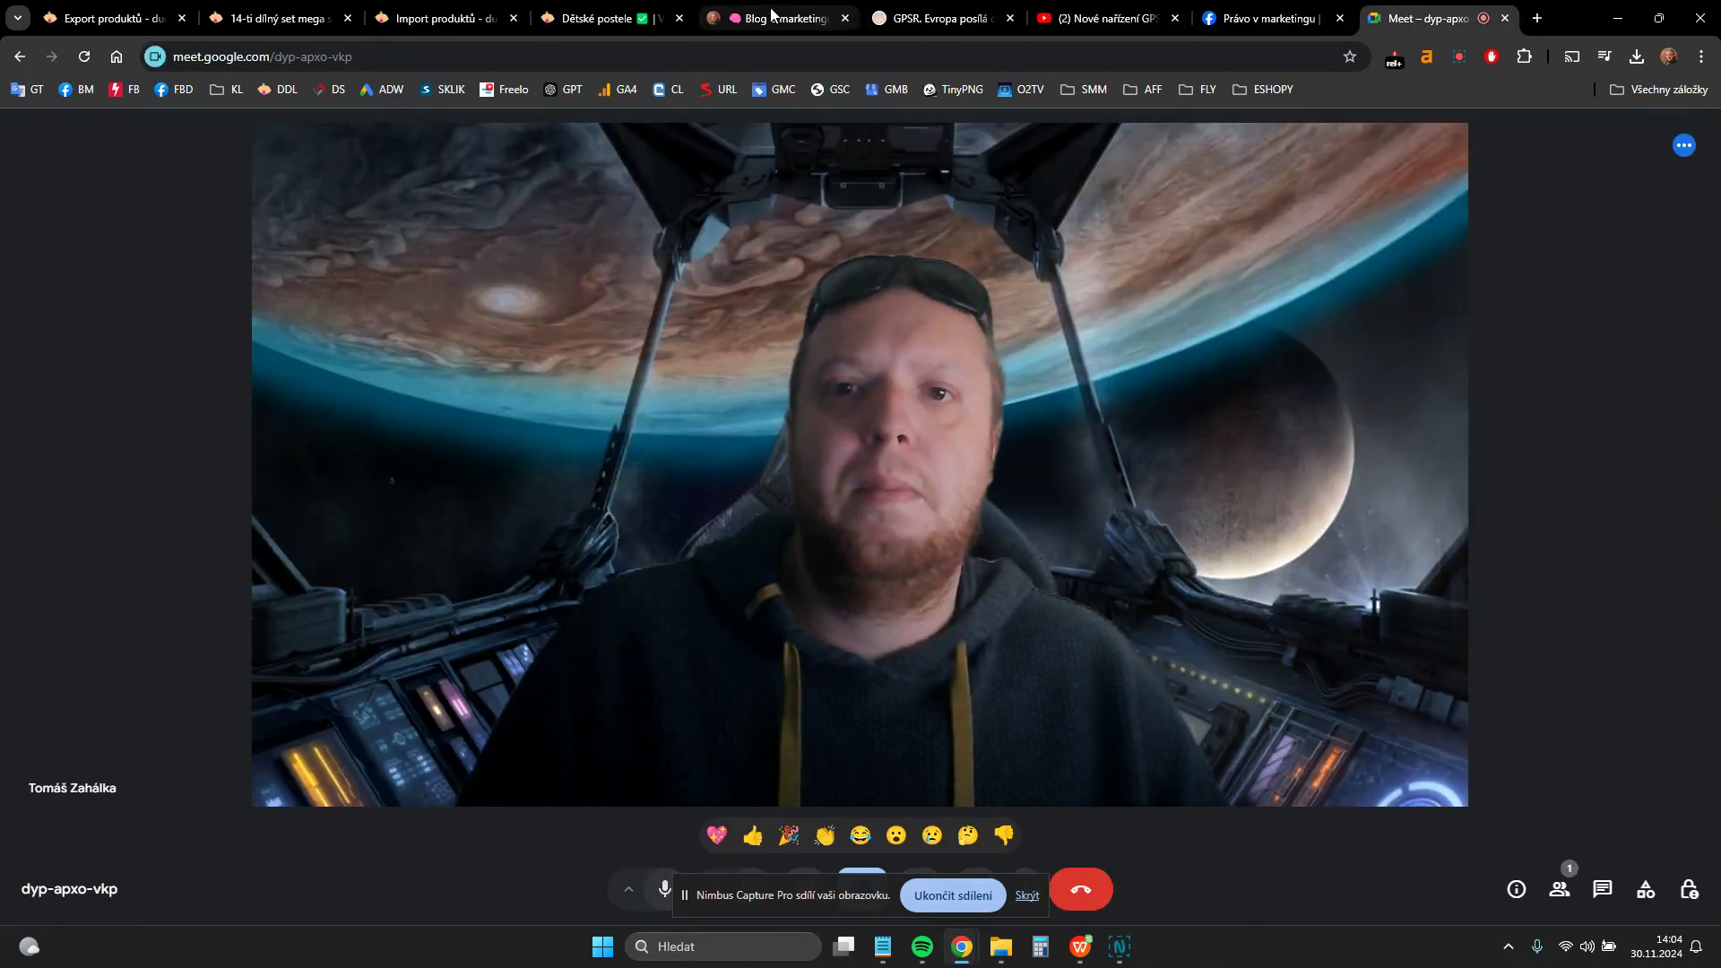
{"action": "left_click", "coordinate": [708, 27]}
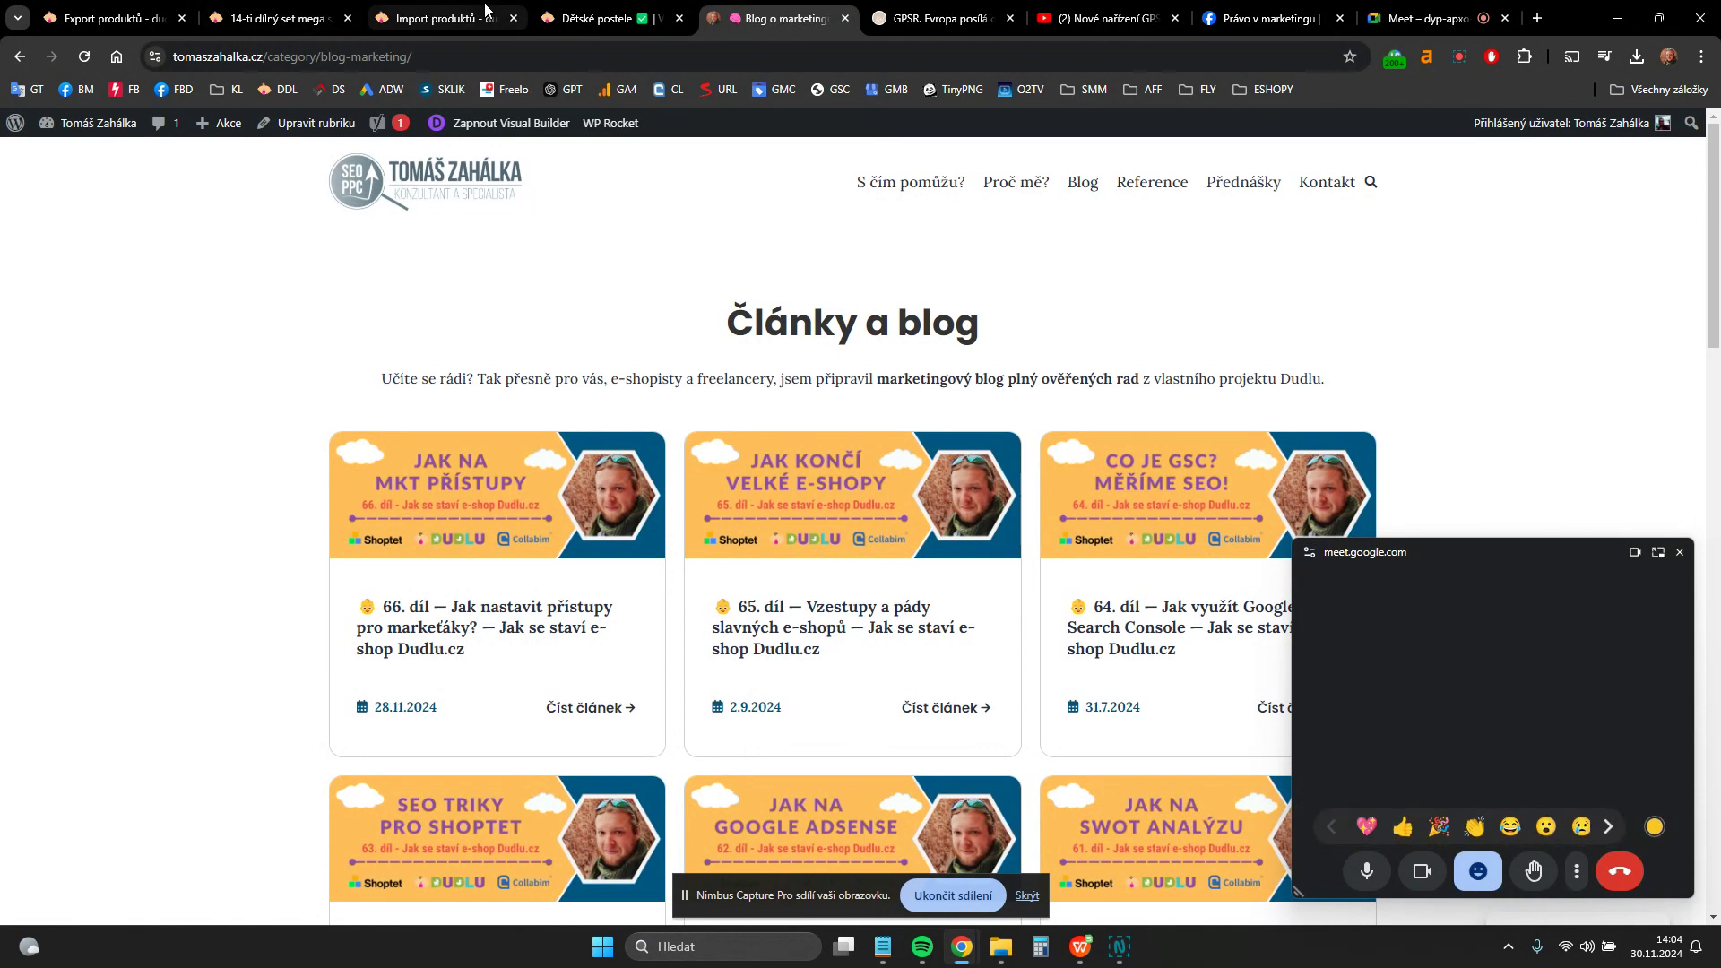
{"action": "left_click", "coordinate": [466, 19]}
- Open the Dětské zboží category in the Dudlu.cz shop and view the product Péřová výplň do zavinovačky Lally, 350 g, 76x70cm
{"action": "left_click", "coordinate": [601, 18]}
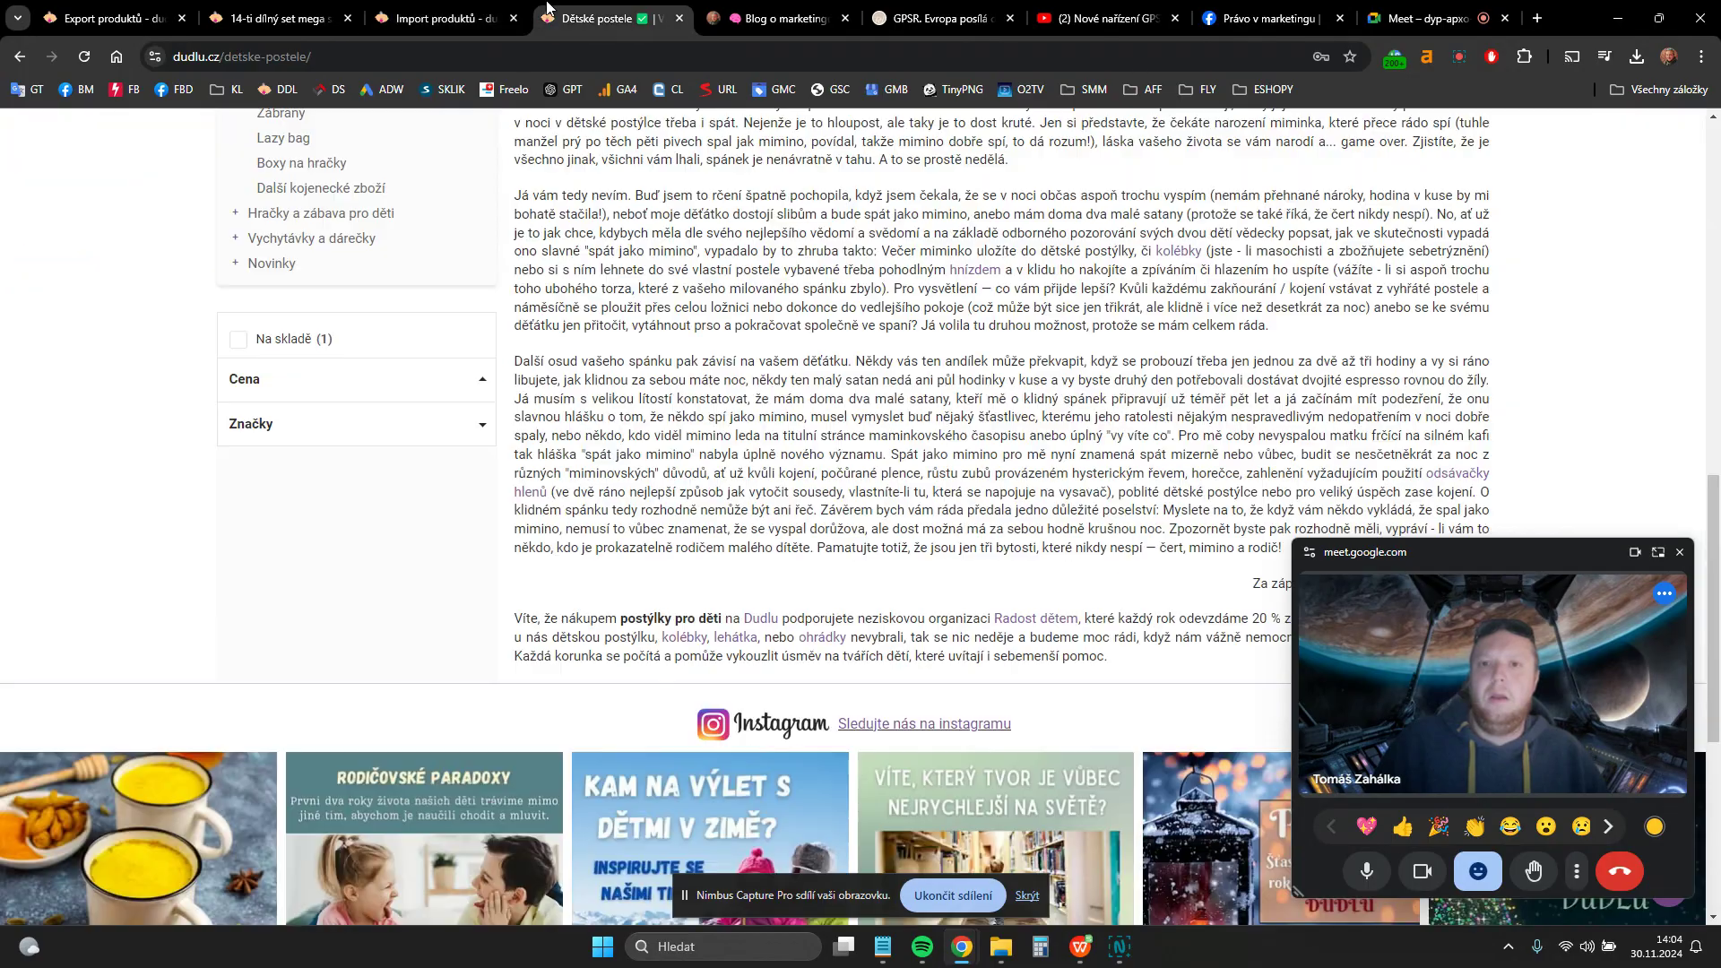
{"action": "scroll", "coordinate": [617, 411], "scroll_direction": "up", "scroll_amount": 15}
{"action": "left_click", "coordinate": [502, 348]}
{"action": "scroll", "coordinate": [722, 437], "scroll_direction": "down", "scroll_amount": 5}
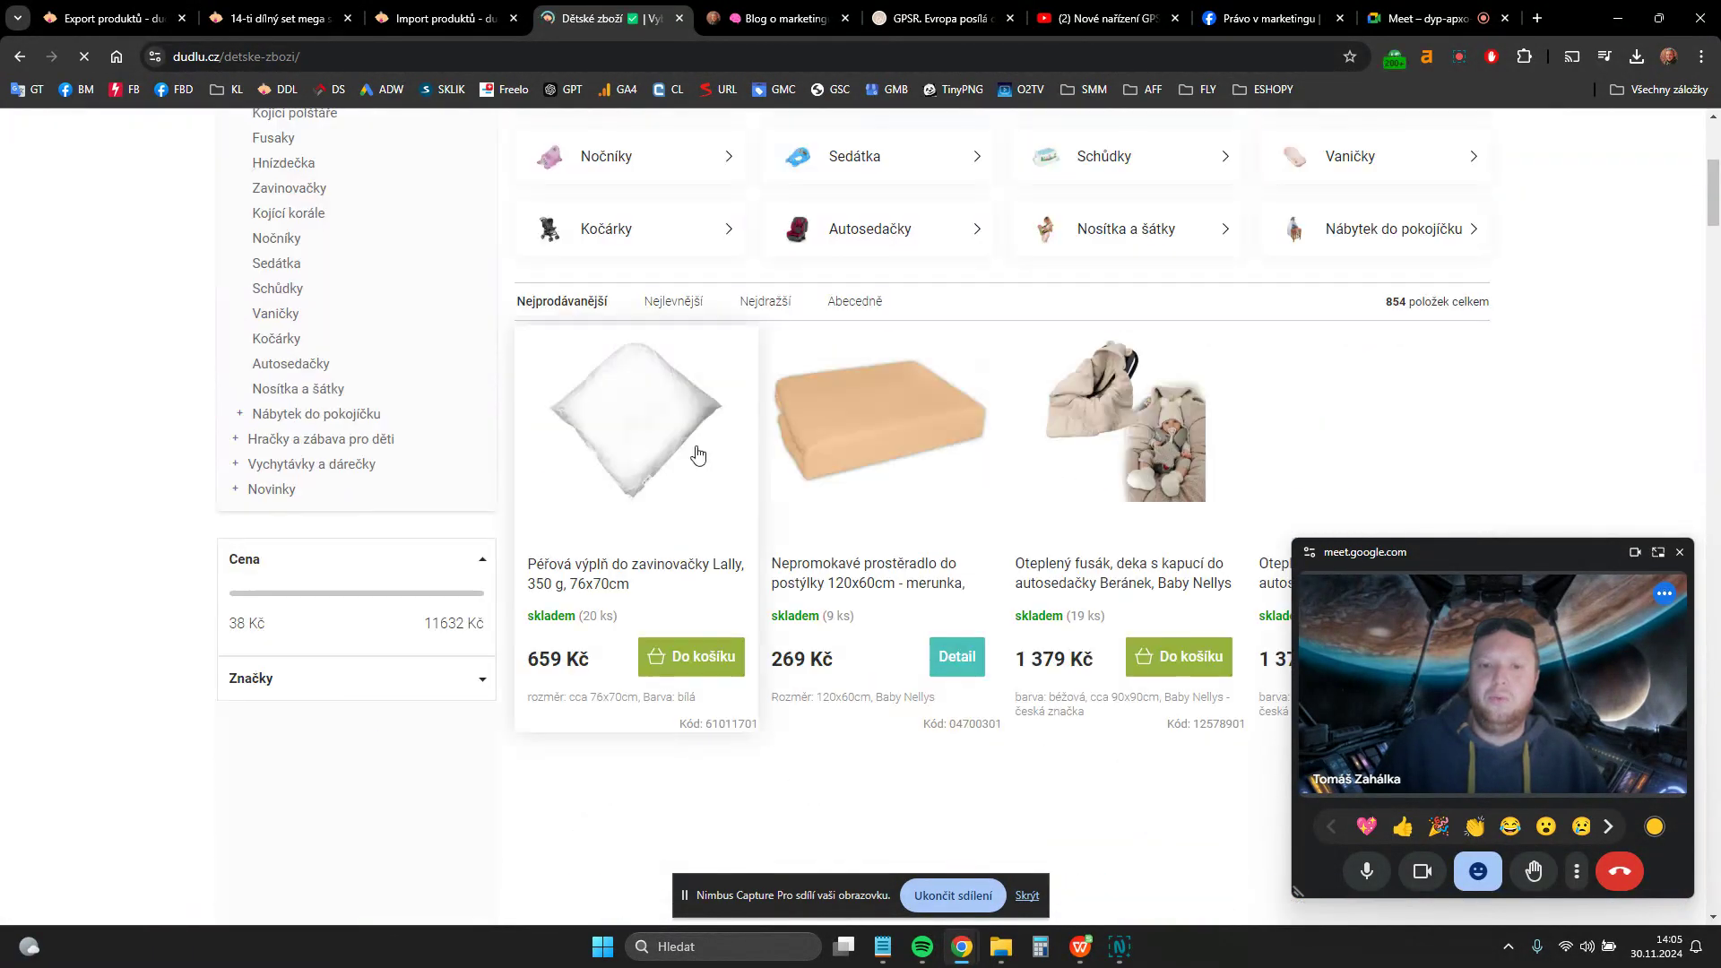
{"action": "left_click", "coordinate": [615, 467]}
{"action": "scroll", "coordinate": [684, 477], "scroll_direction": "down", "scroll_amount": 10}
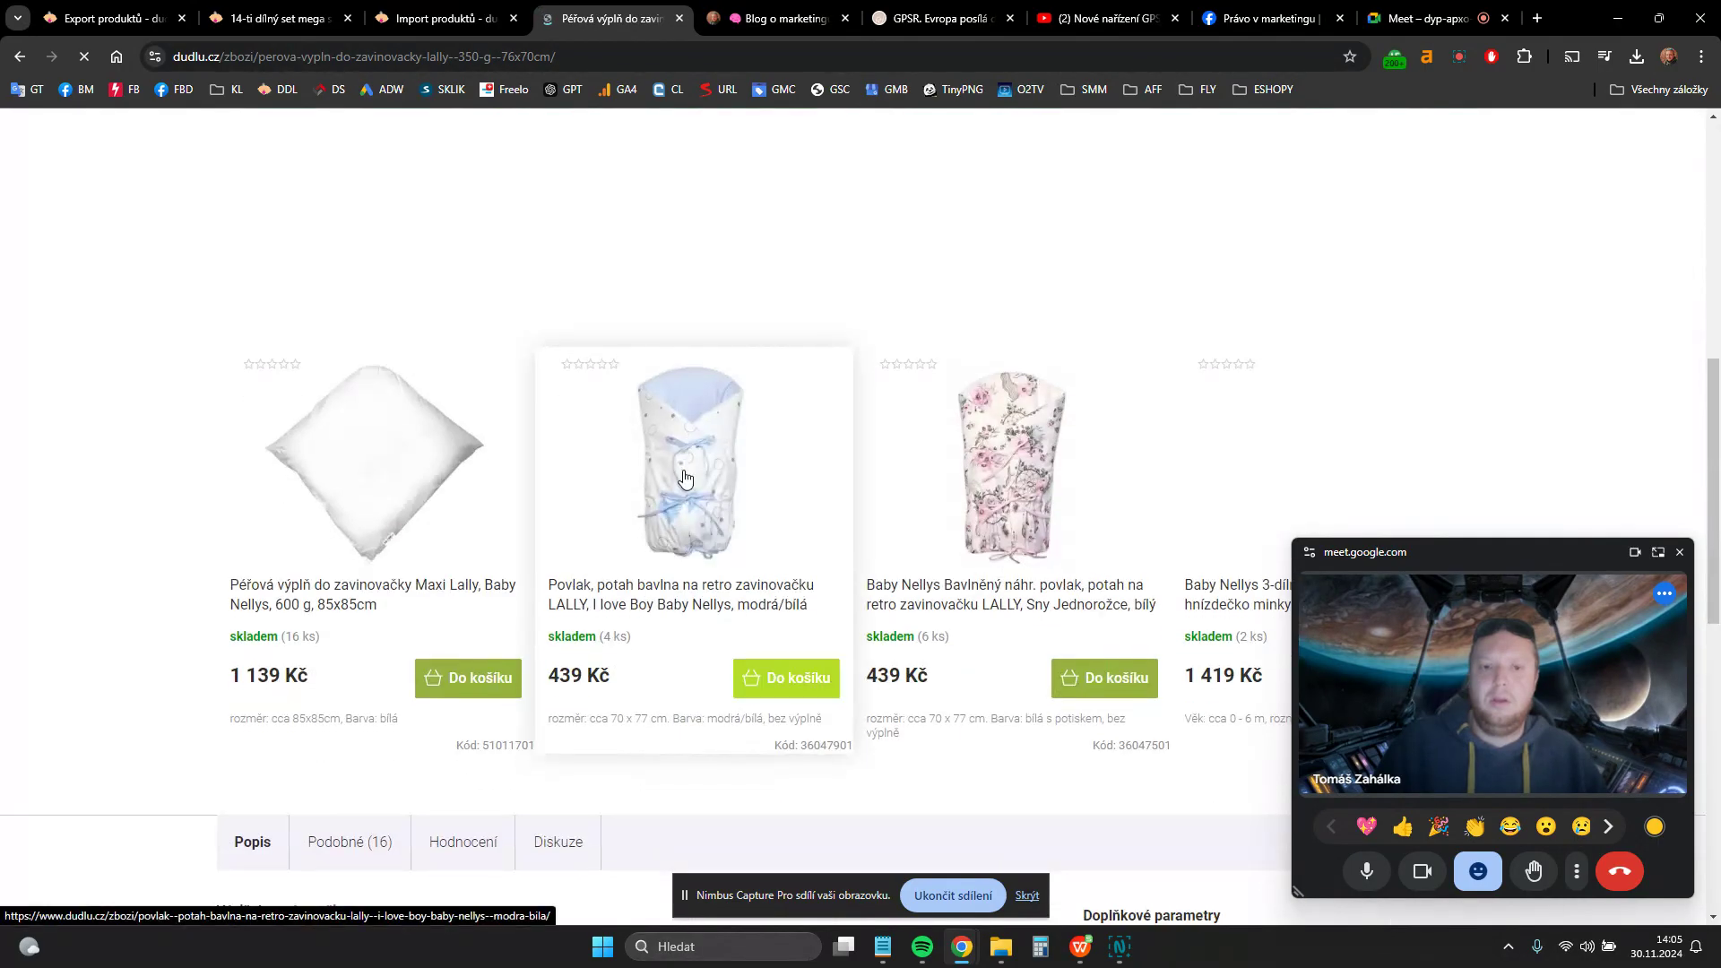
{"action": "scroll", "coordinate": [684, 478], "scroll_direction": "up", "scroll_amount": 10}
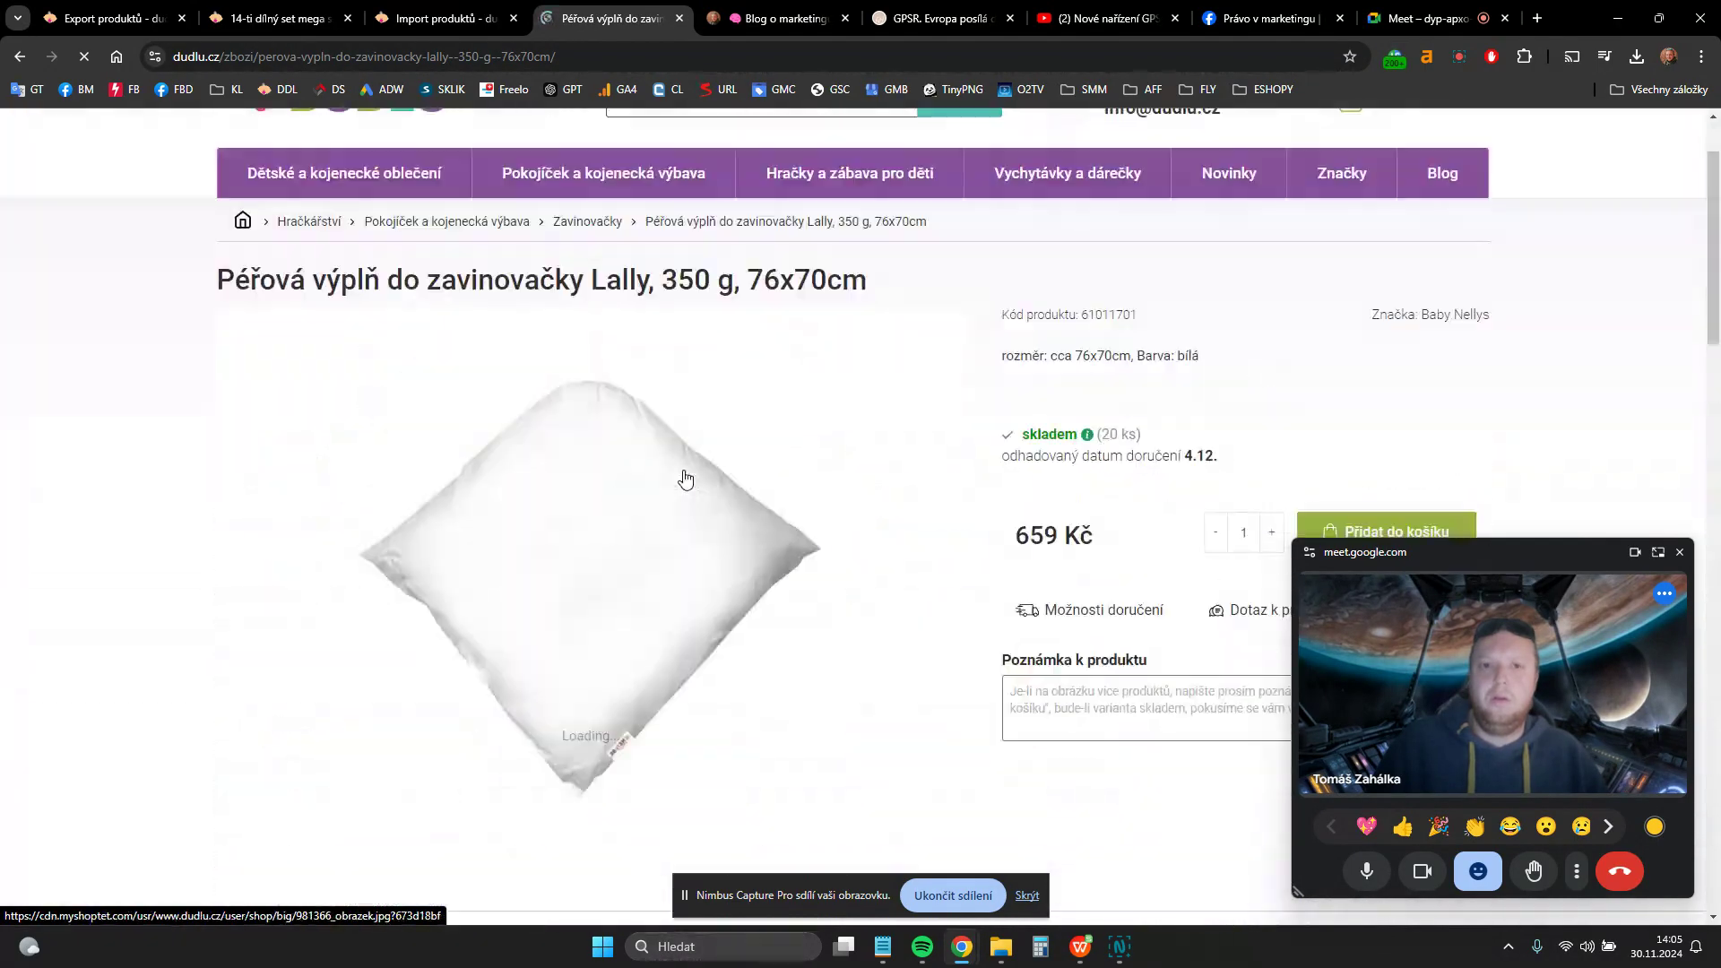
- Check the Doplňkové parametry of the Péřová výplň do zavinovačky Lally product, reload its page and view the product import's progress
{"action": "scroll", "coordinate": [685, 479], "scroll_direction": "down", "scroll_amount": 8}
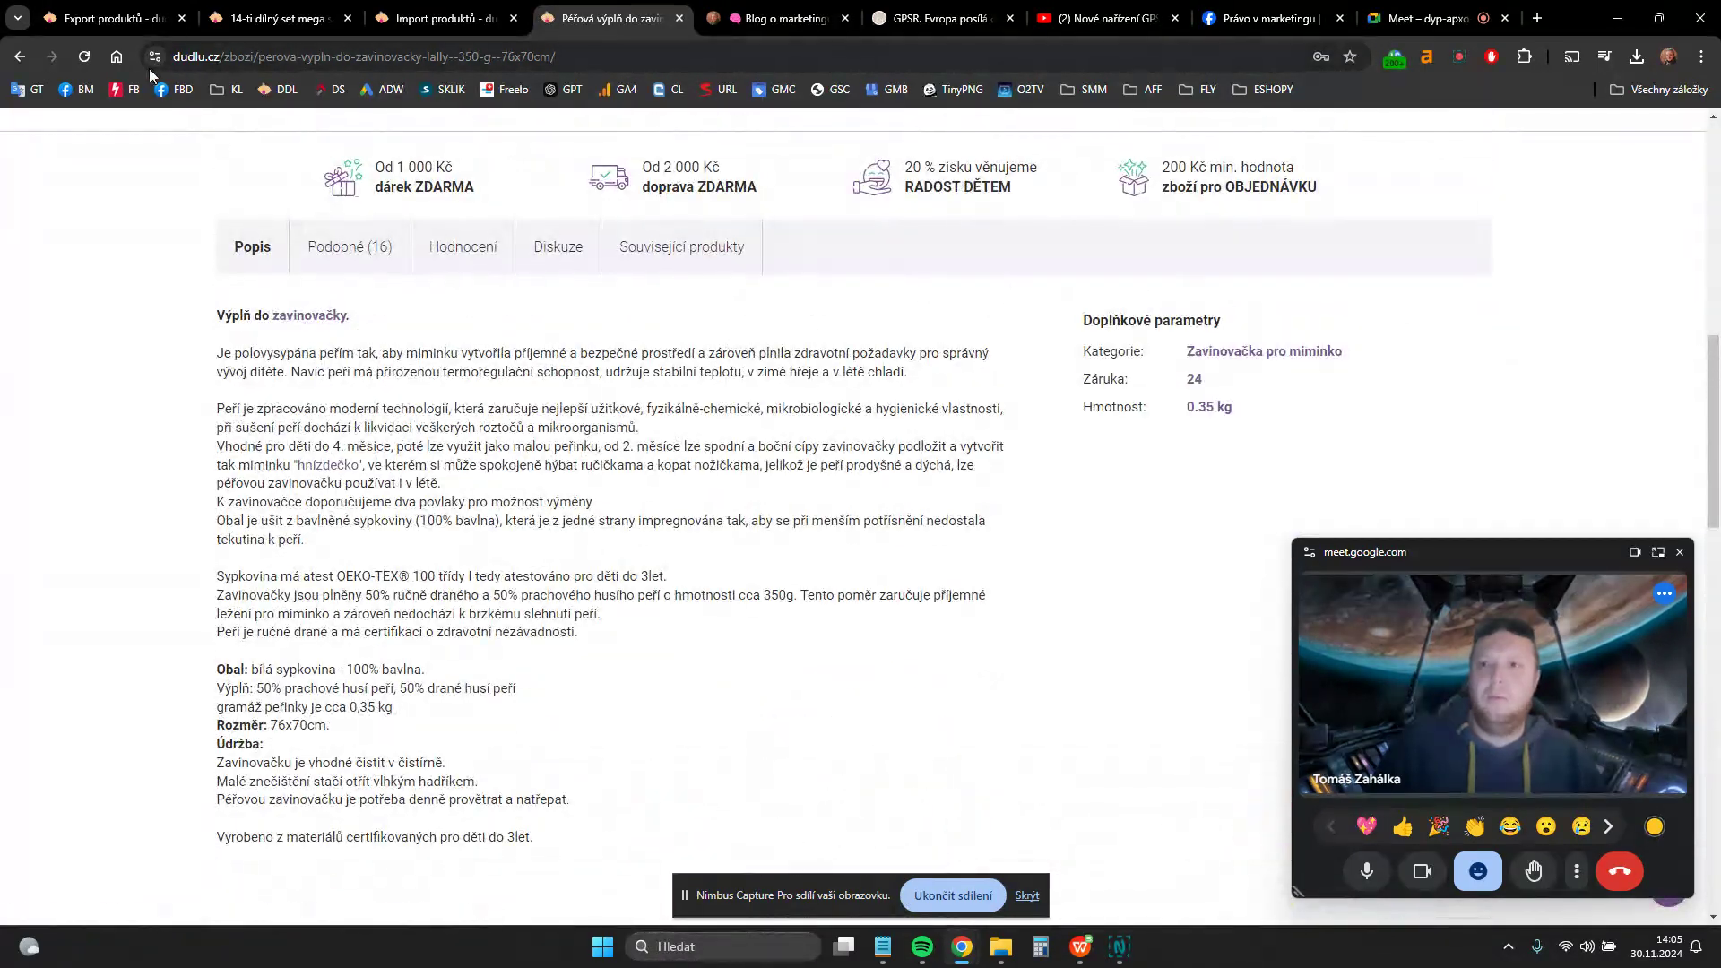
{"action": "left_click", "coordinate": [85, 59]}
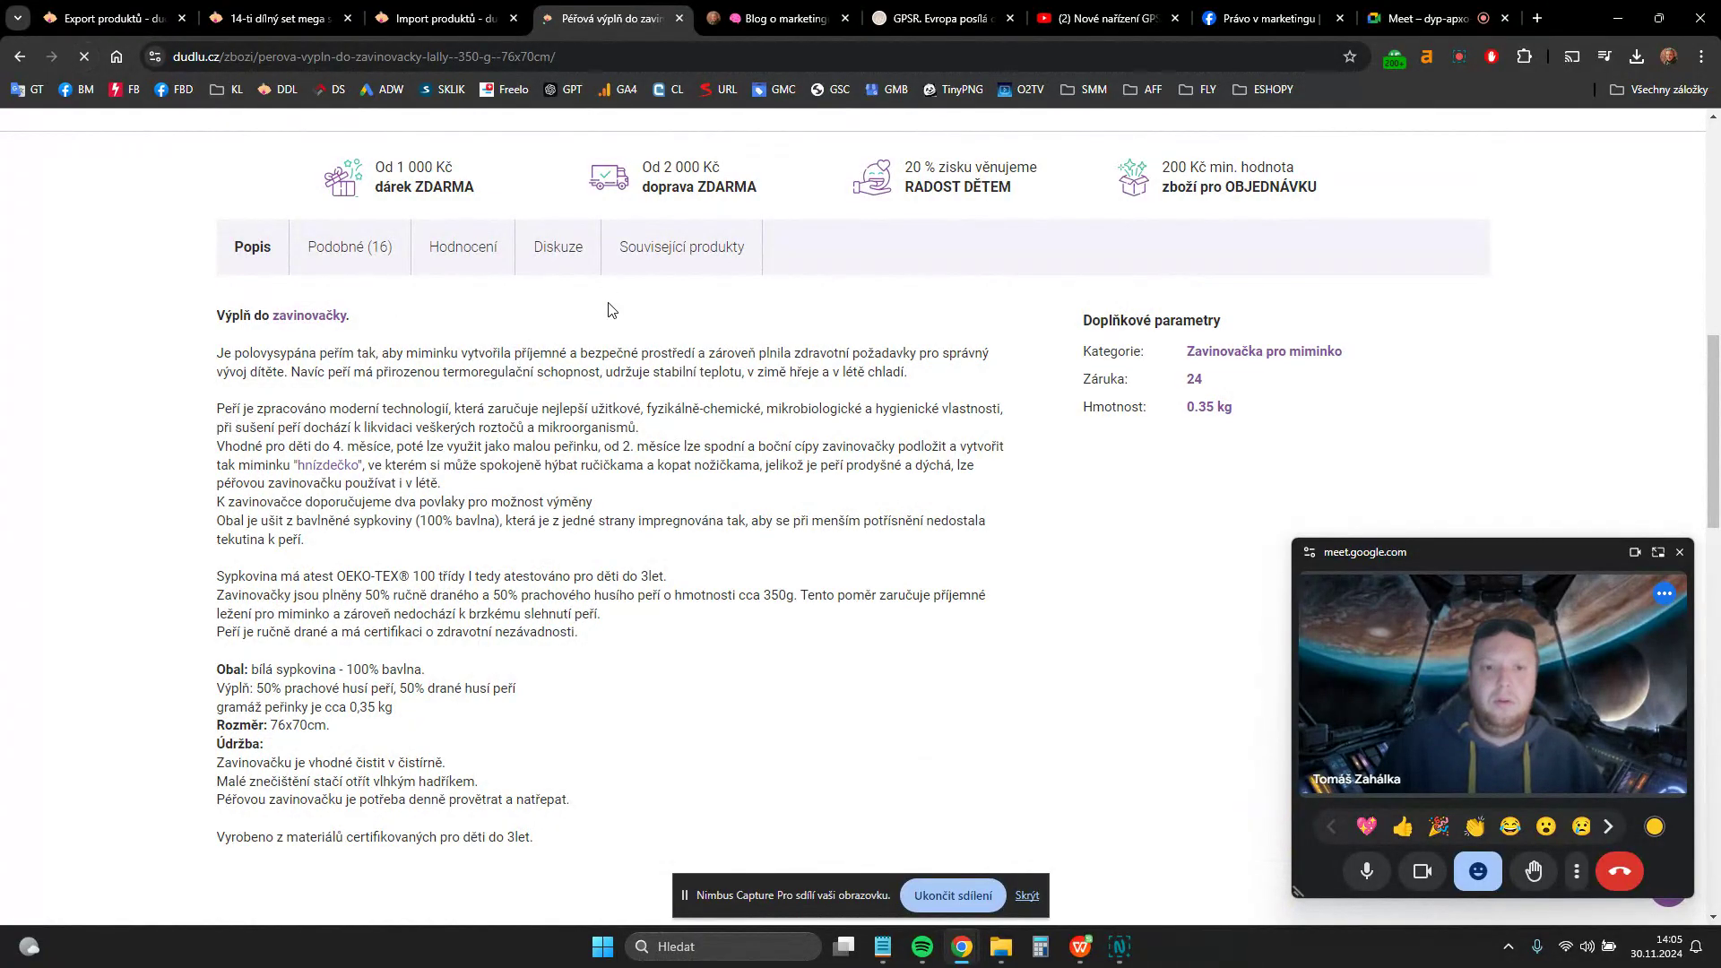
{"action": "left_click", "coordinate": [430, 18]}
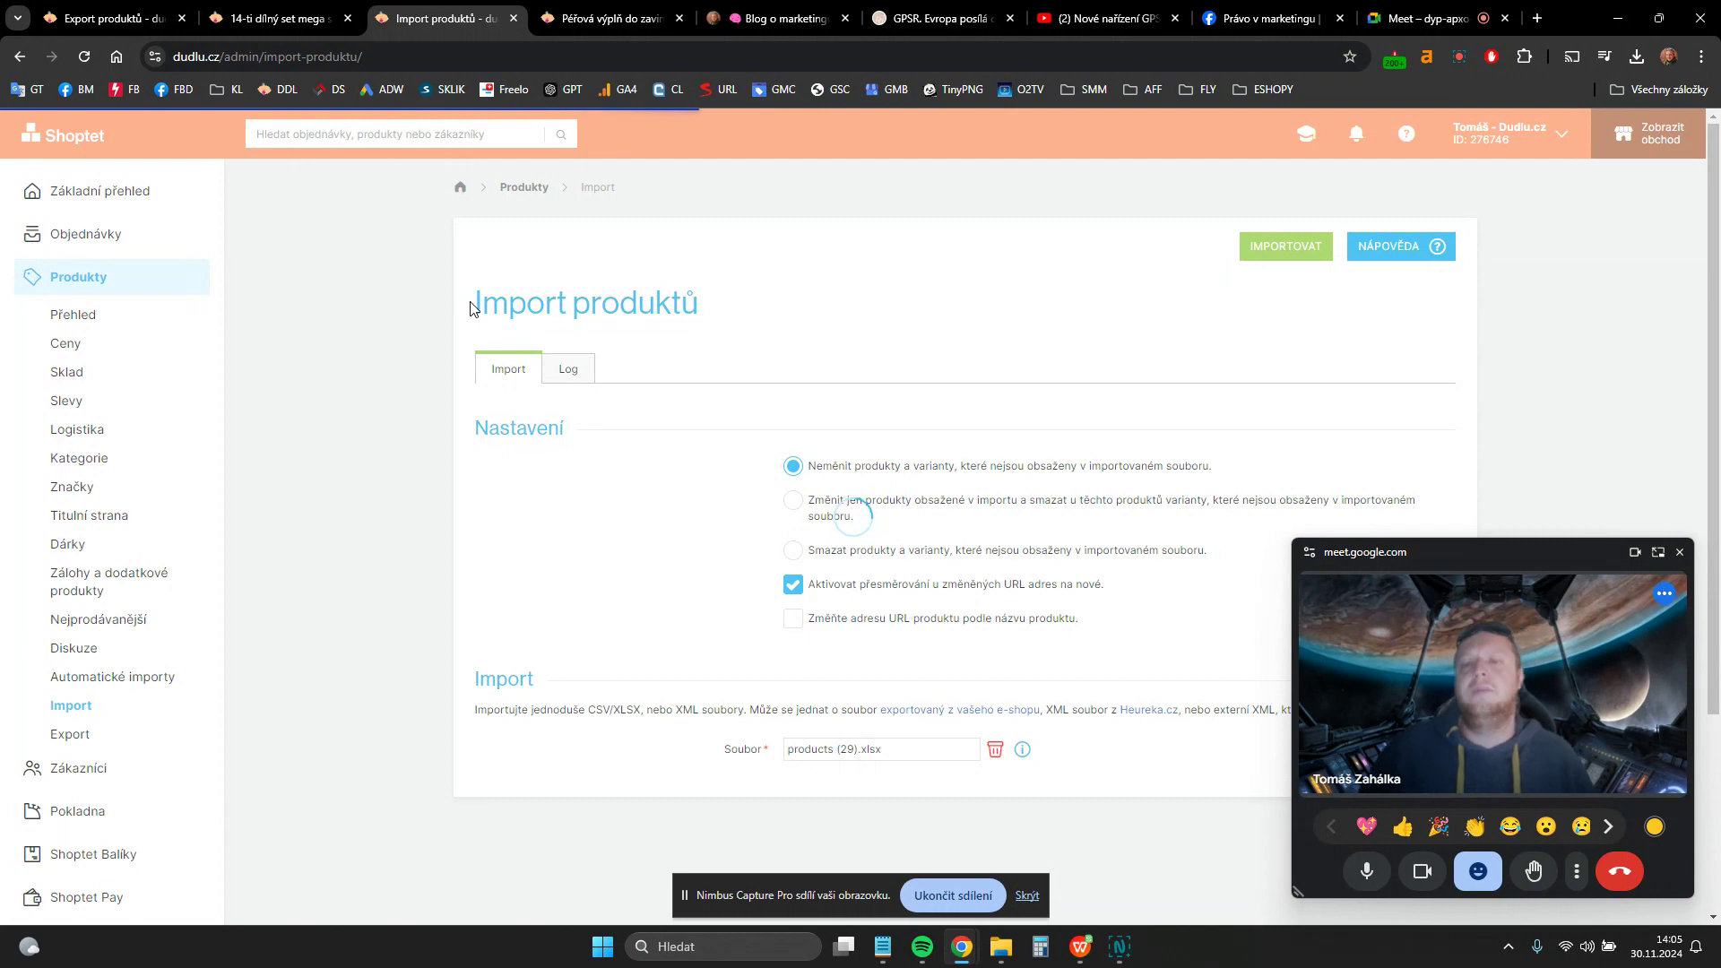
- Examine the description and the GPSR entry under Doplňkové parametry on the 14-ti dílný set mega sada Be LOVE product page
{"action": "left_click", "coordinate": [260, 21]}
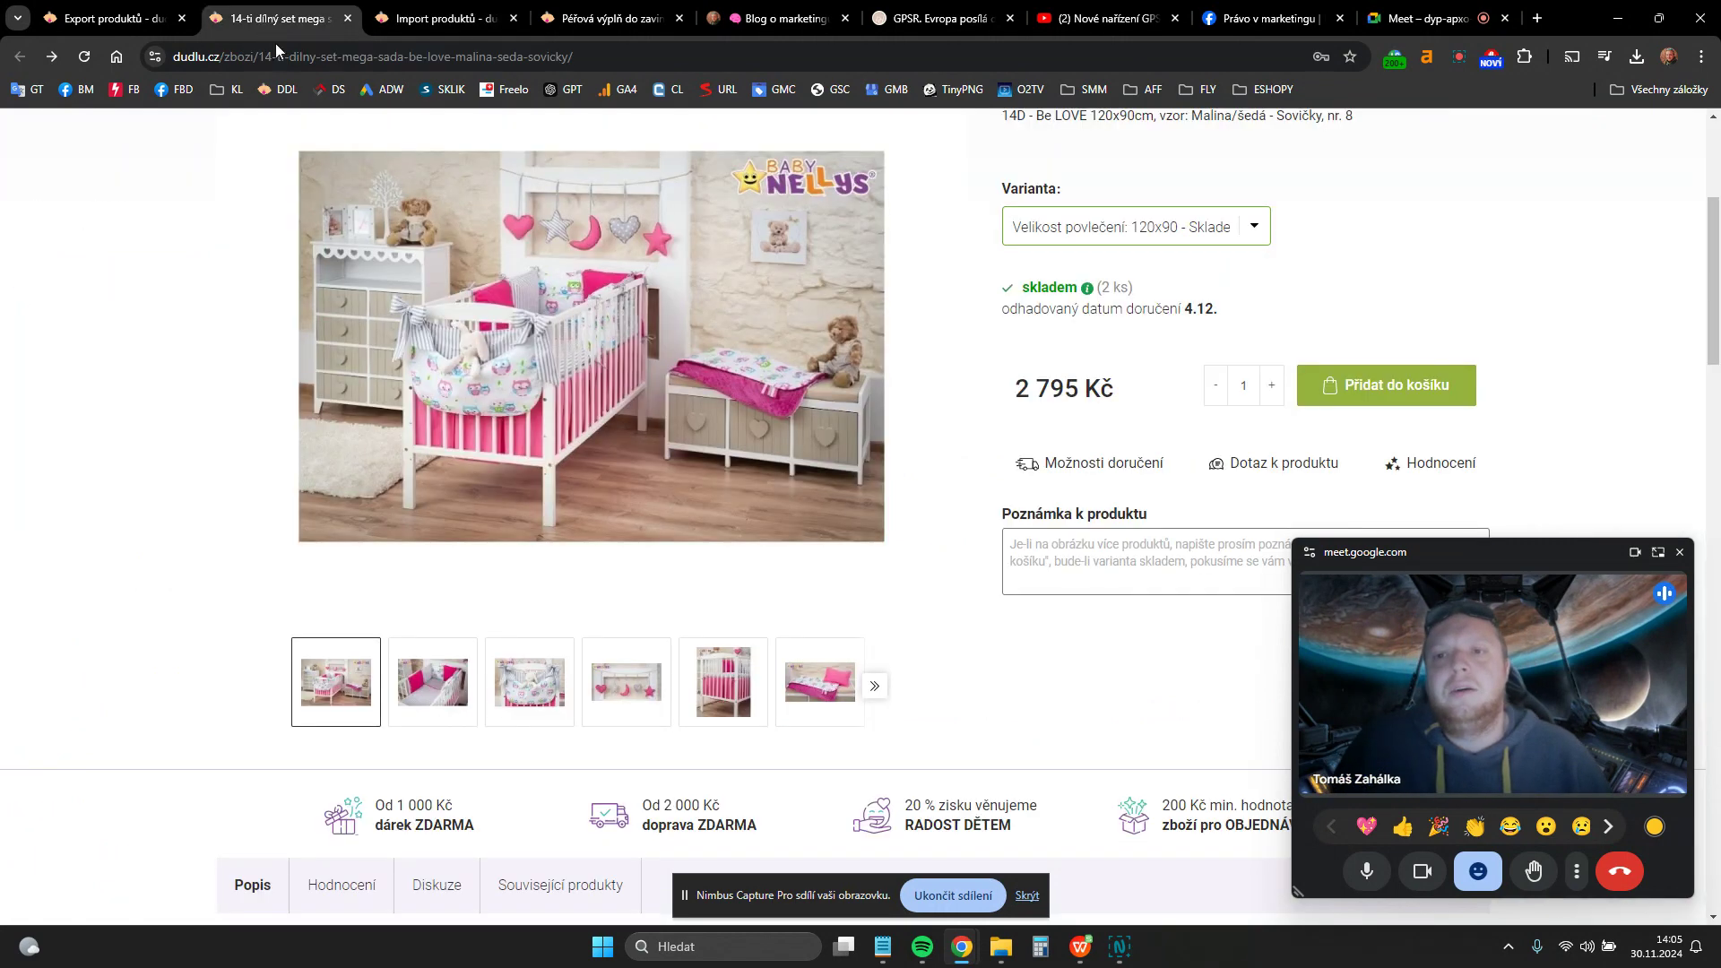
{"action": "scroll", "coordinate": [1074, 405], "scroll_direction": "down", "scroll_amount": 3}
{"action": "scroll", "coordinate": [1074, 405], "scroll_direction": "up", "scroll_amount": 7}
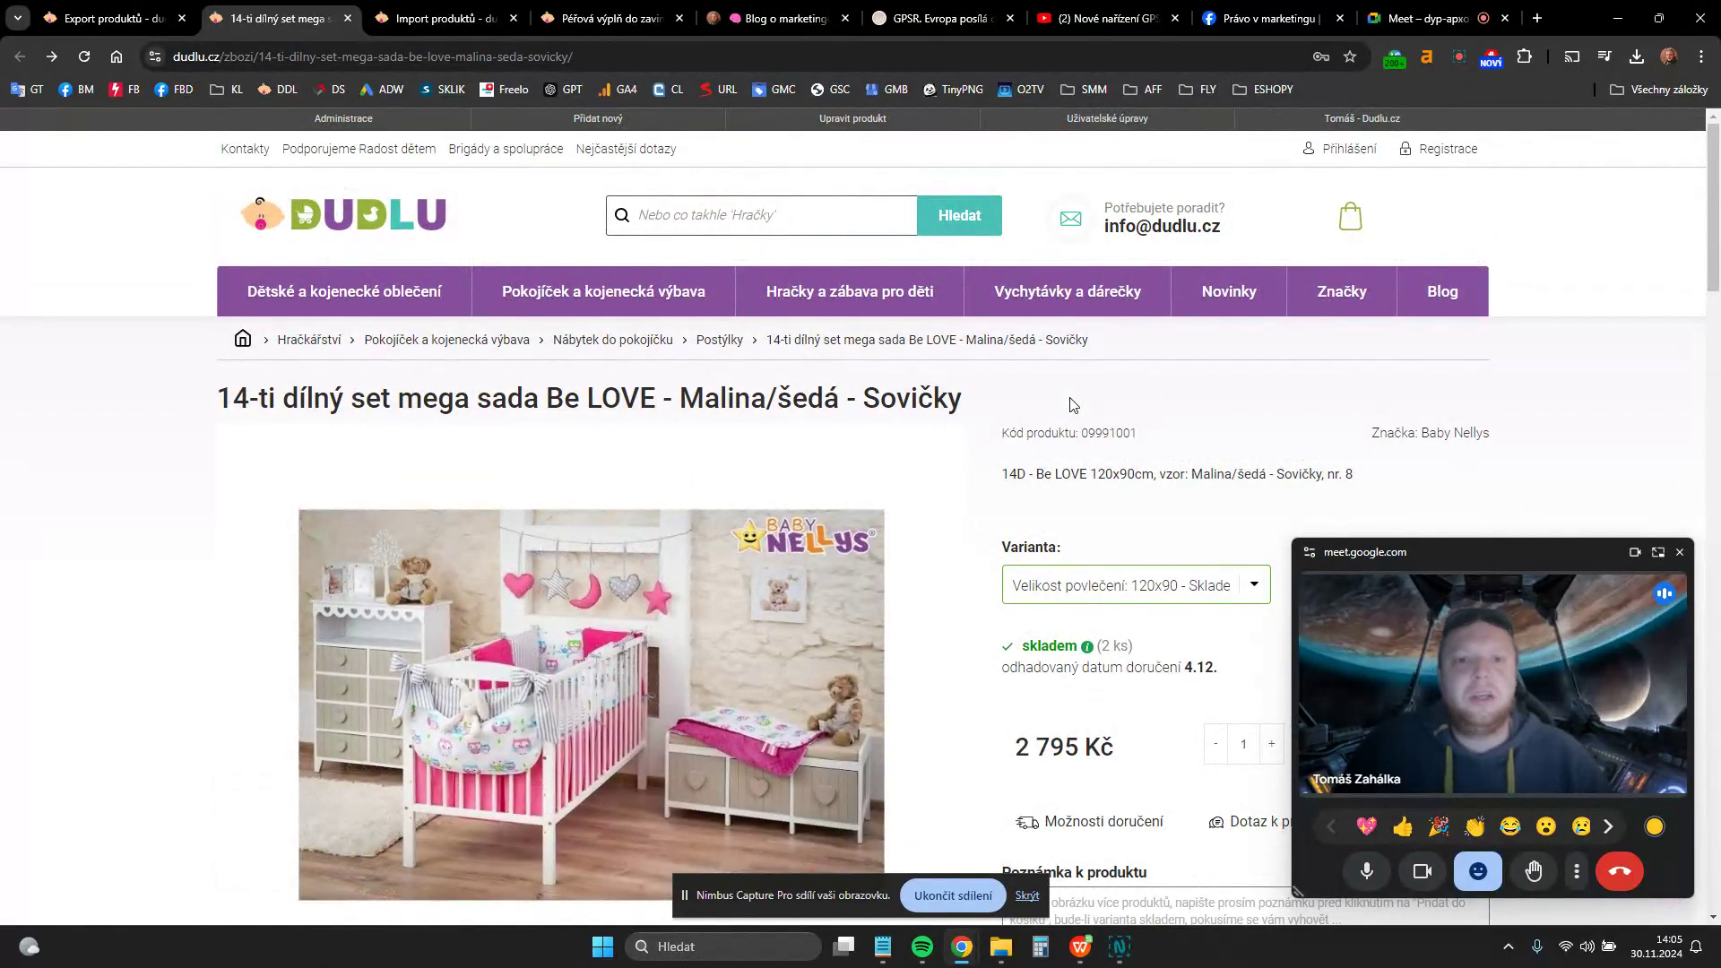
{"action": "scroll", "coordinate": [825, 323], "scroll_direction": "down", "scroll_amount": 15}
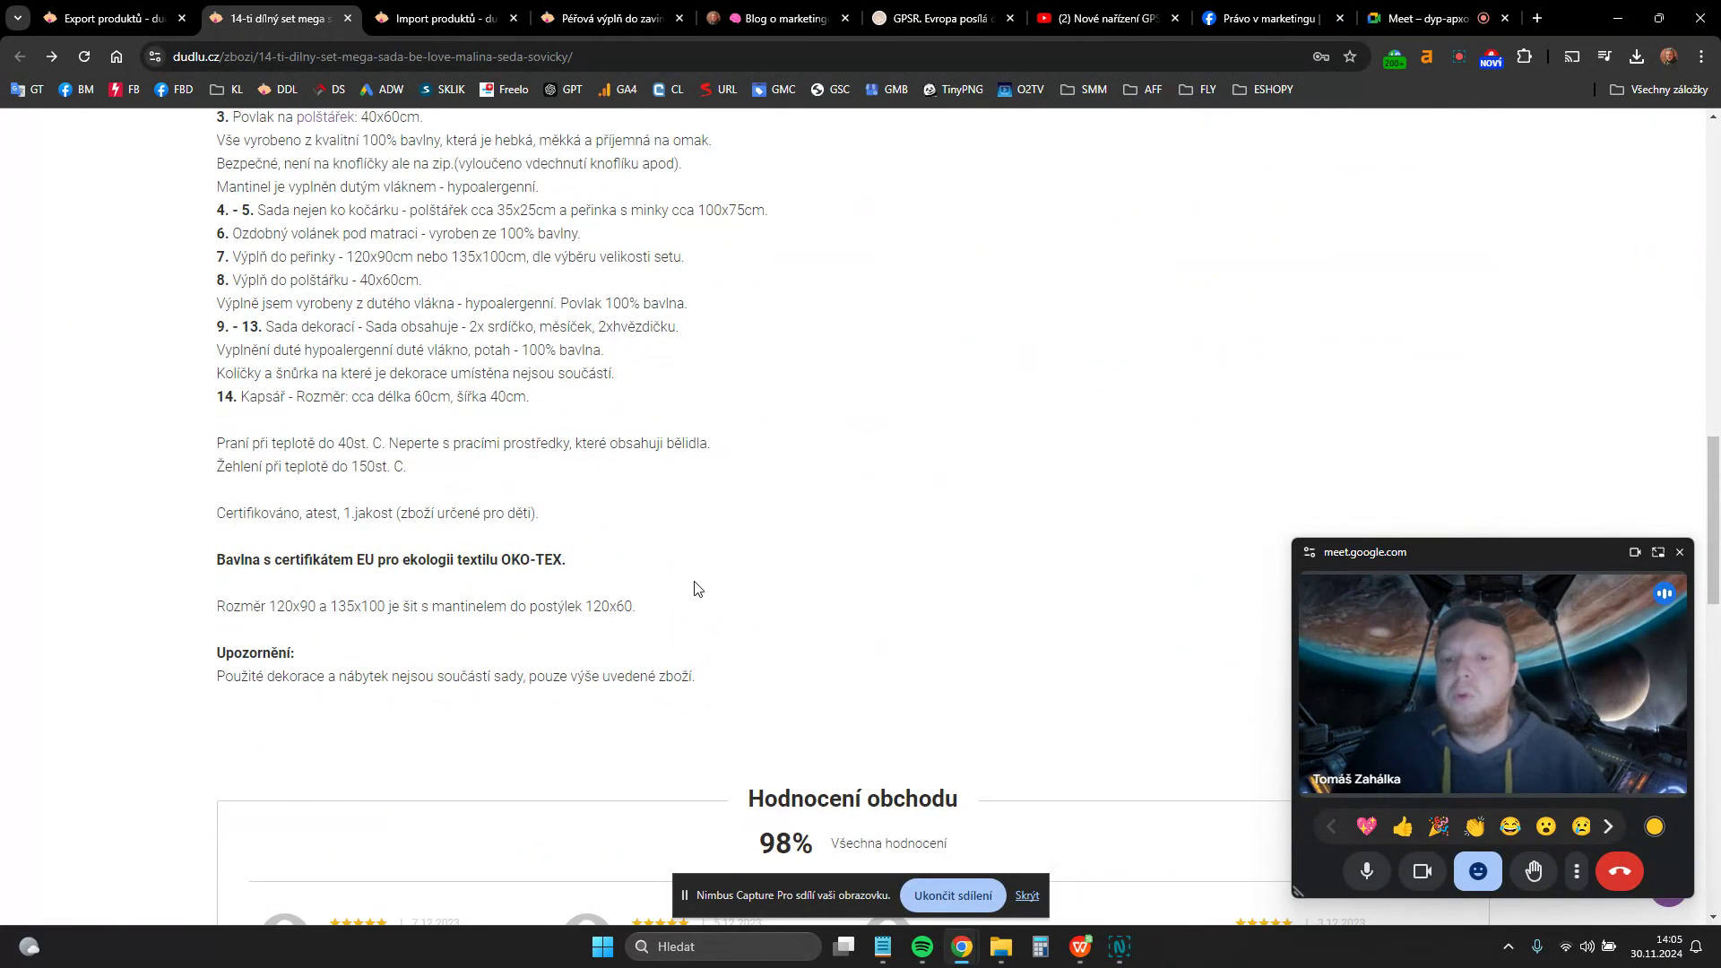
{"action": "scroll", "coordinate": [749, 601], "scroll_direction": "up", "scroll_amount": 9}
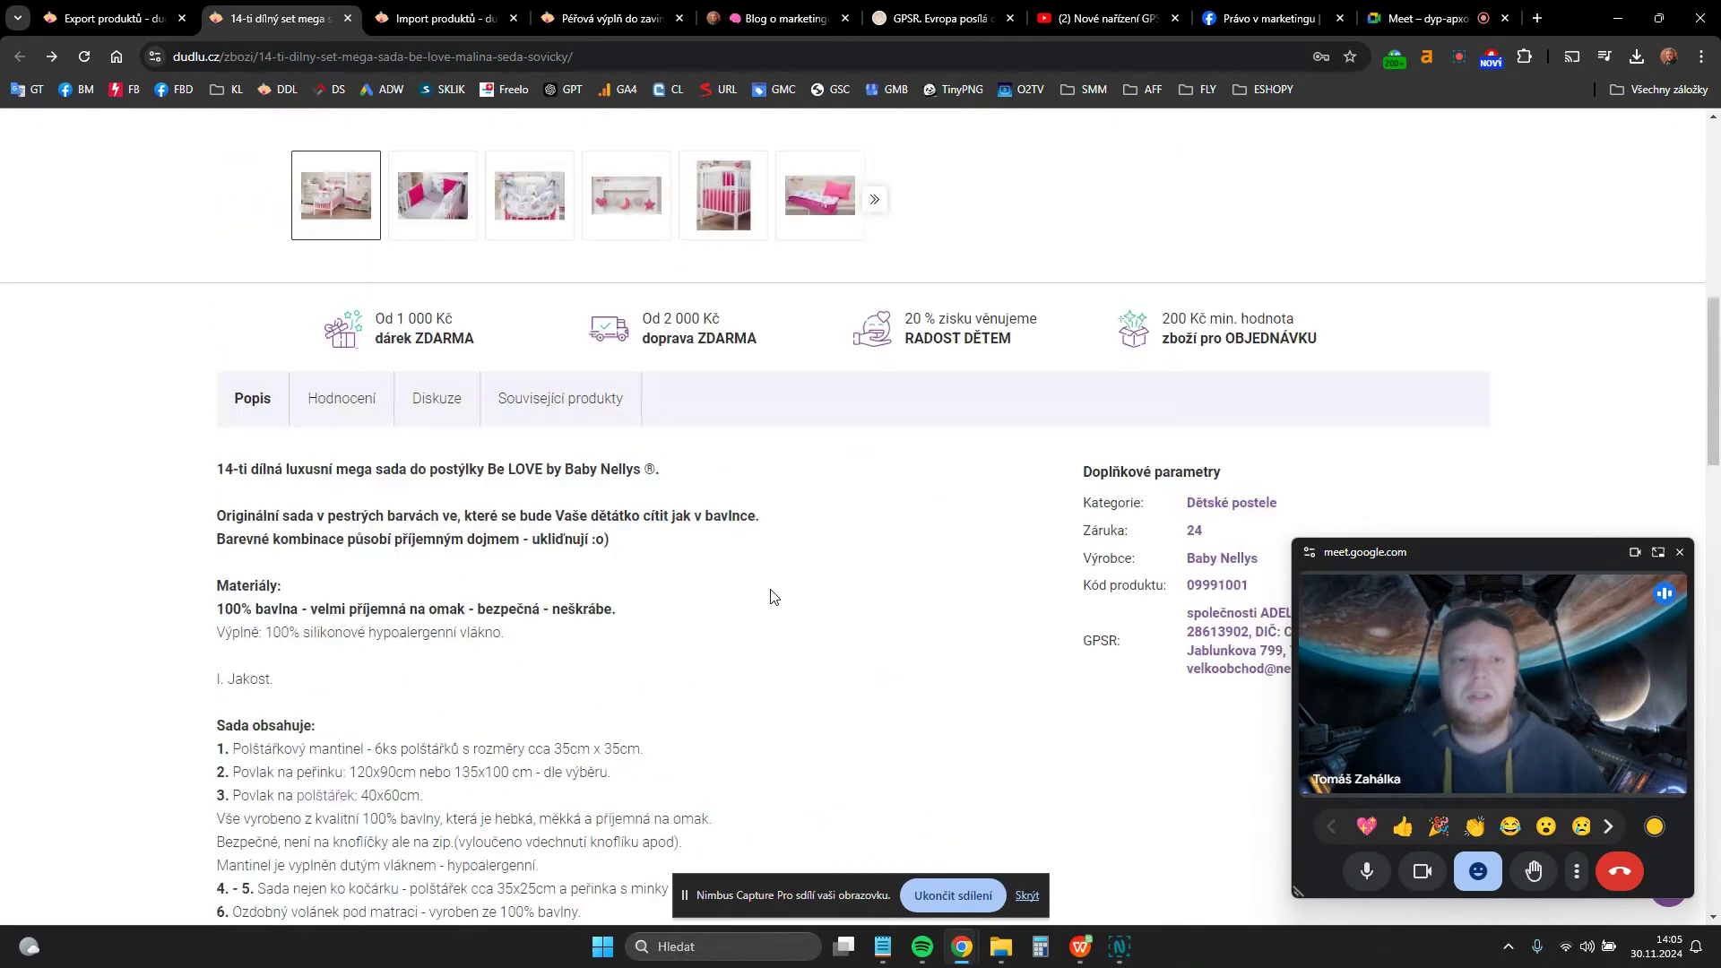
{"action": "scroll", "coordinate": [792, 596], "scroll_direction": "down", "scroll_amount": 6}
{"action": "scroll", "coordinate": [793, 598], "scroll_direction": "up", "scroll_amount": 2}
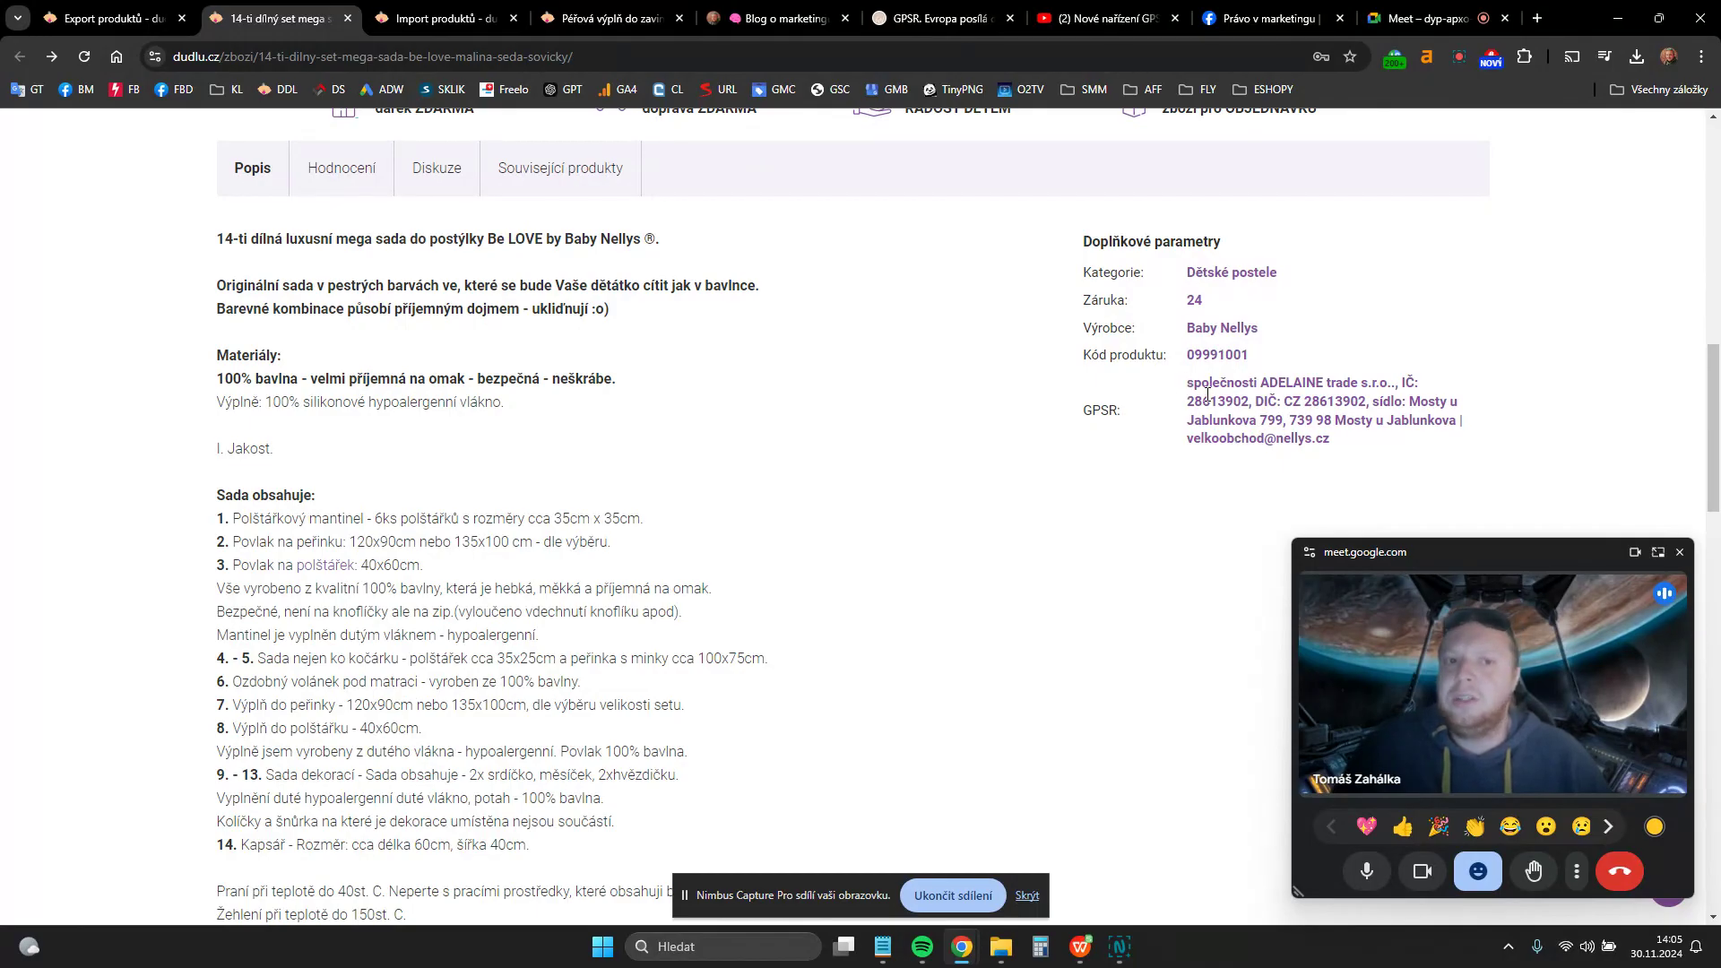
{"action": "scroll", "coordinate": [726, 467], "scroll_direction": "down", "scroll_amount": 7}
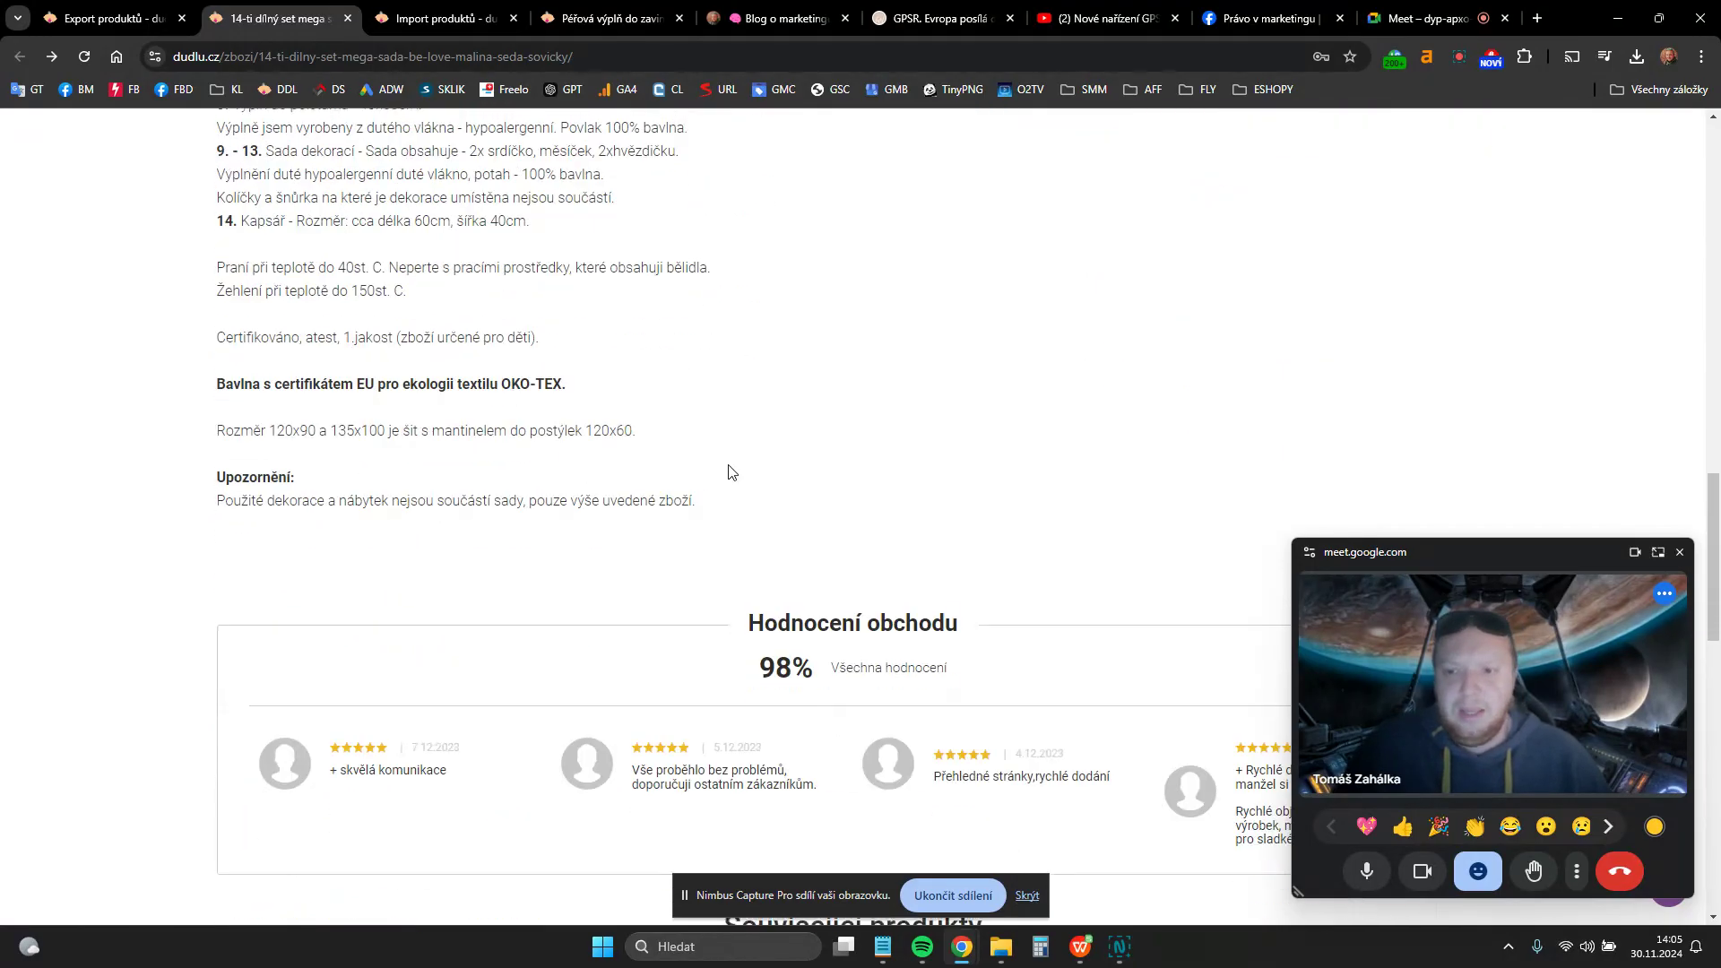
{"action": "scroll", "coordinate": [728, 473], "scroll_direction": "up", "scroll_amount": 10}
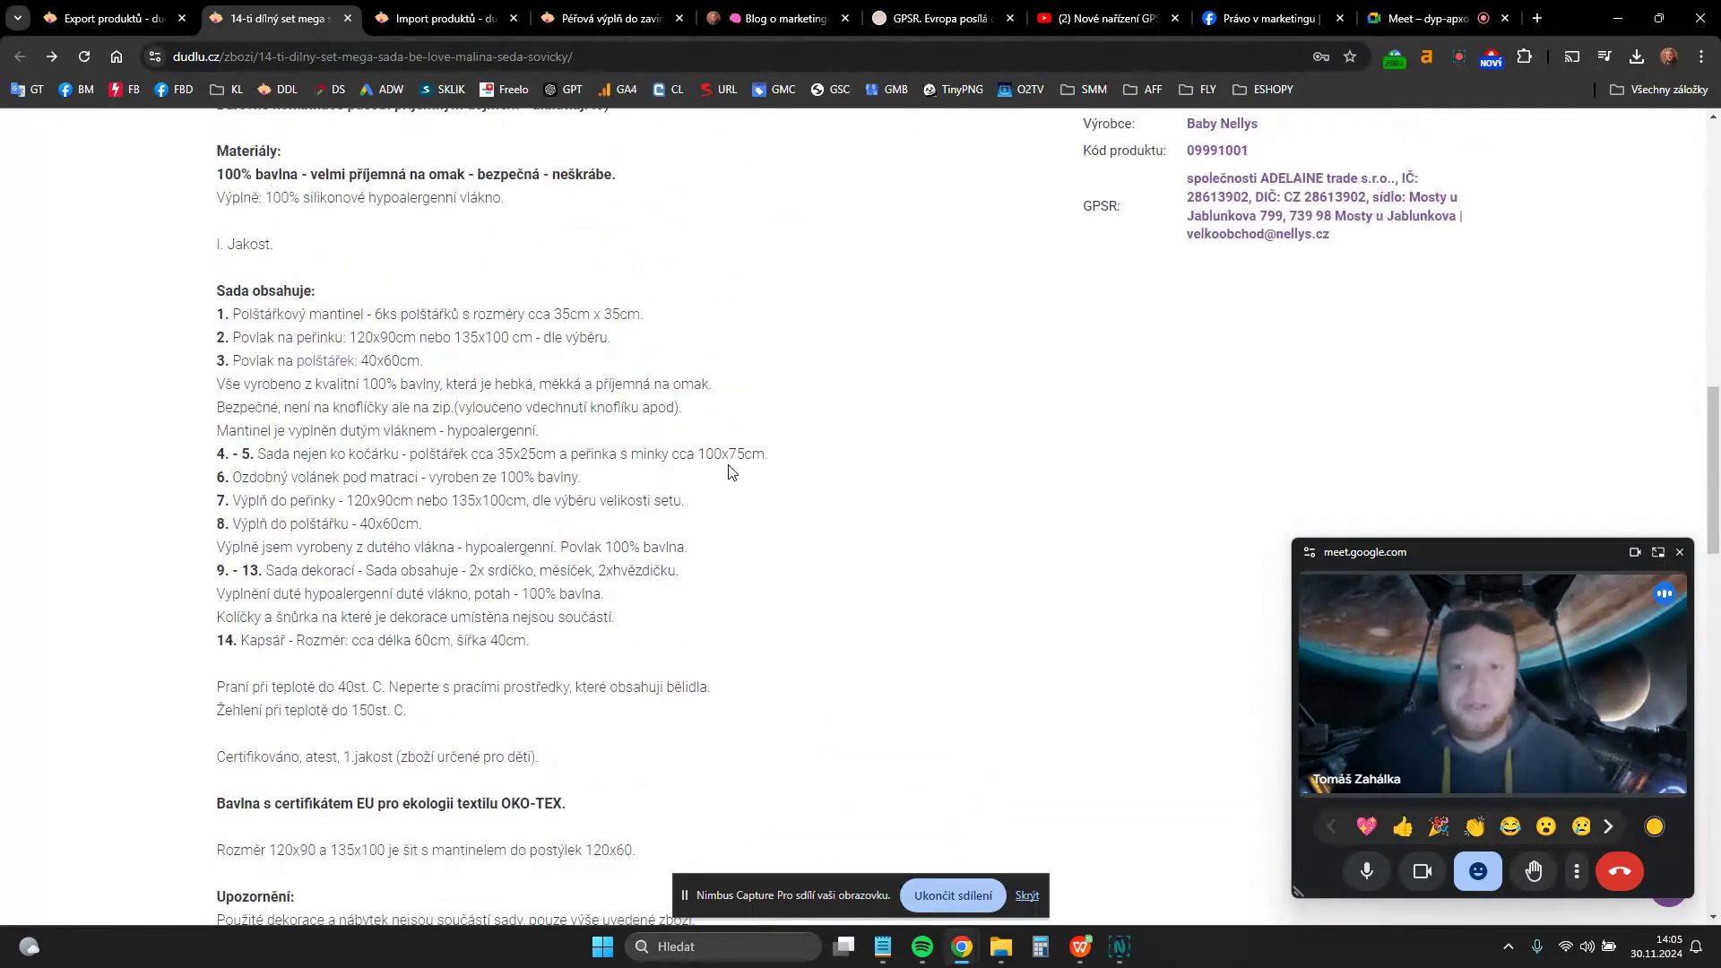
{"action": "scroll", "coordinate": [726, 448], "scroll_direction": "up", "scroll_amount": 8}
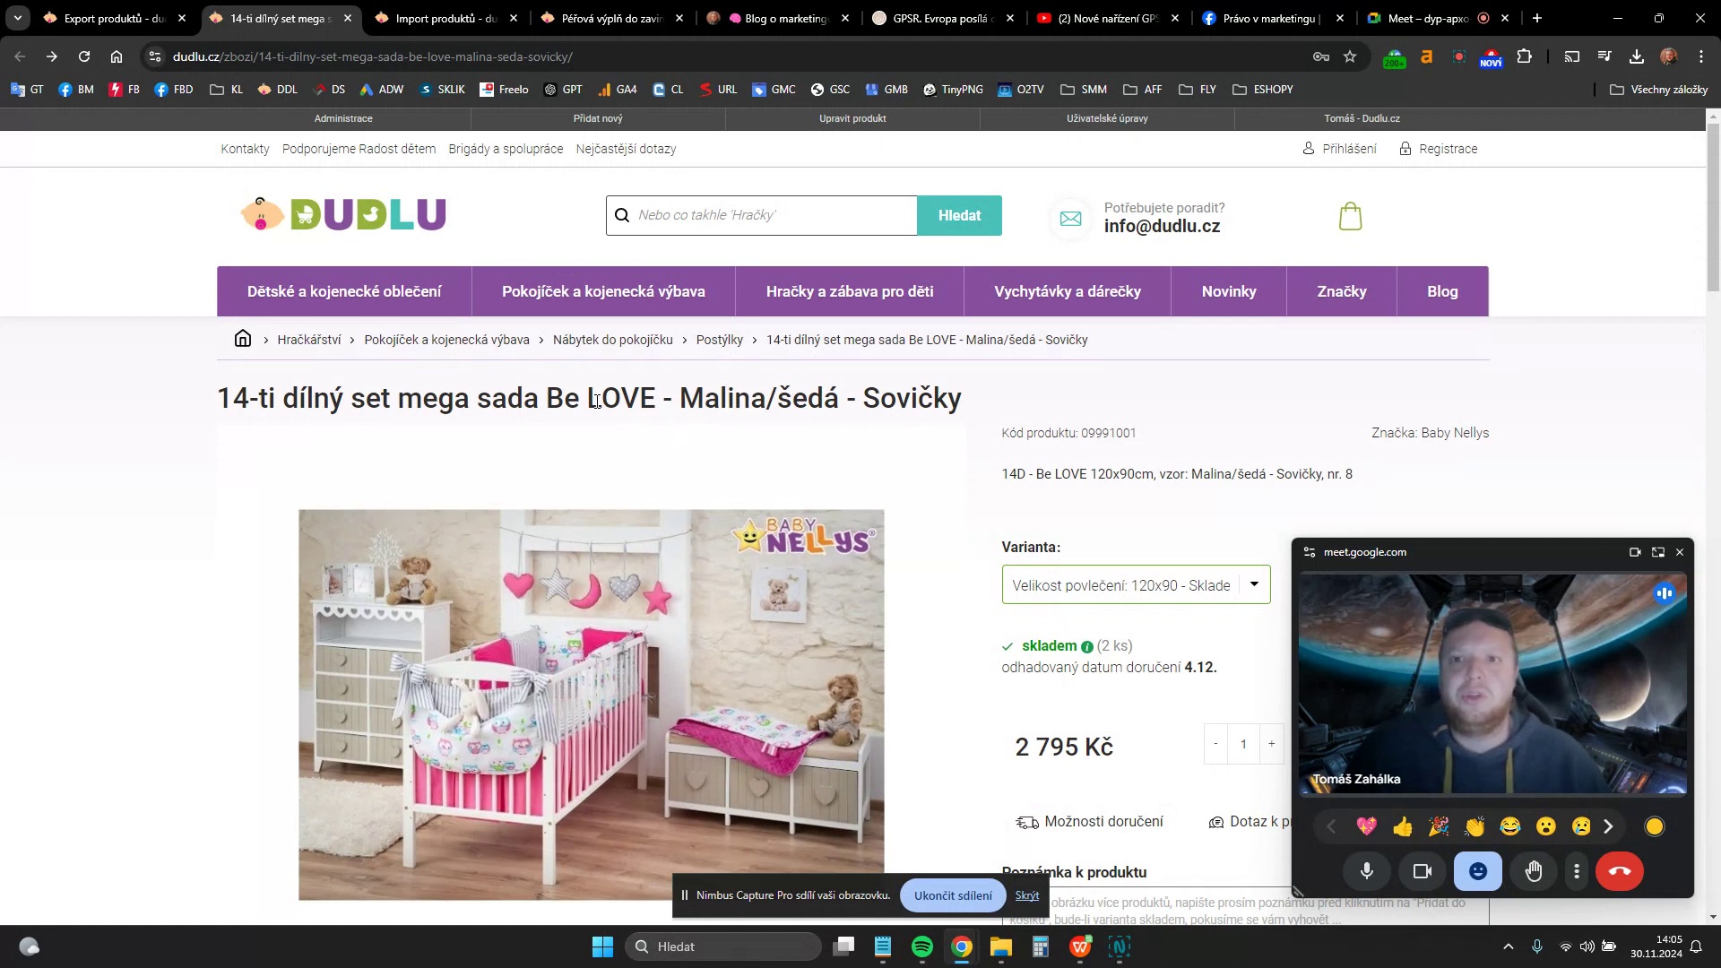
- Recheck the import's progress and the reloaded Péřová výplň product page, and return to the 14-ti dílný set mega sada product page
{"action": "left_click", "coordinate": [373, 11]}
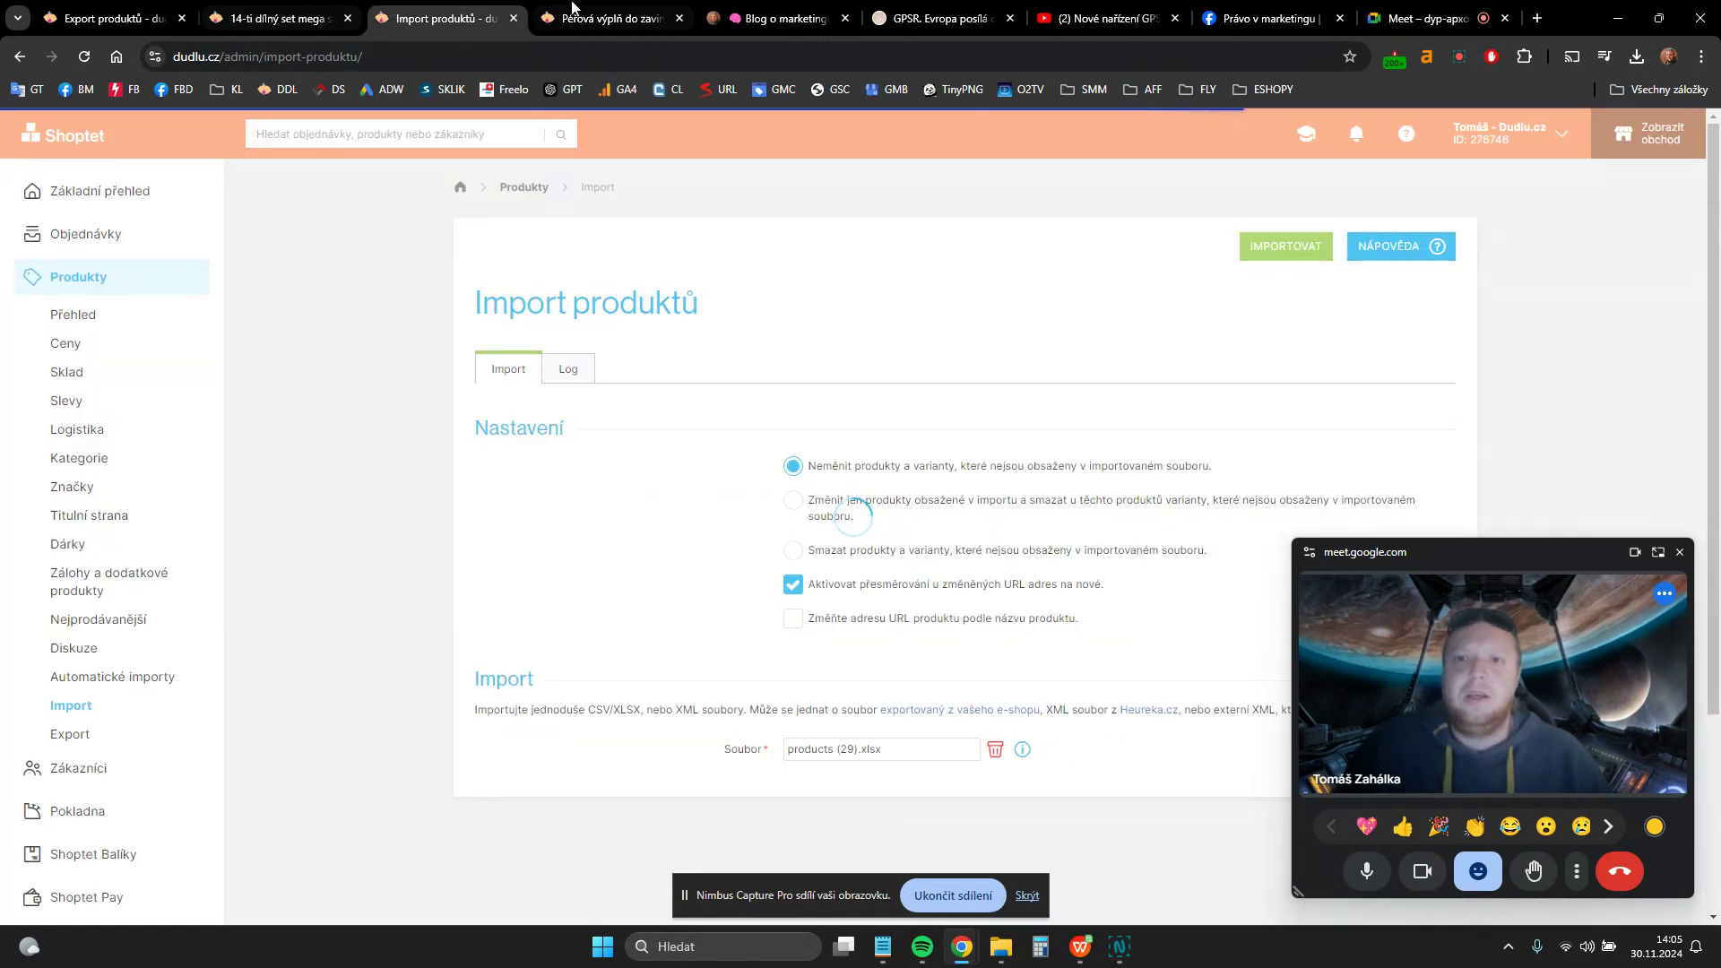
{"action": "left_click", "coordinate": [609, 18]}
{"action": "scroll", "coordinate": [568, 346], "scroll_direction": "down", "scroll_amount": 5}
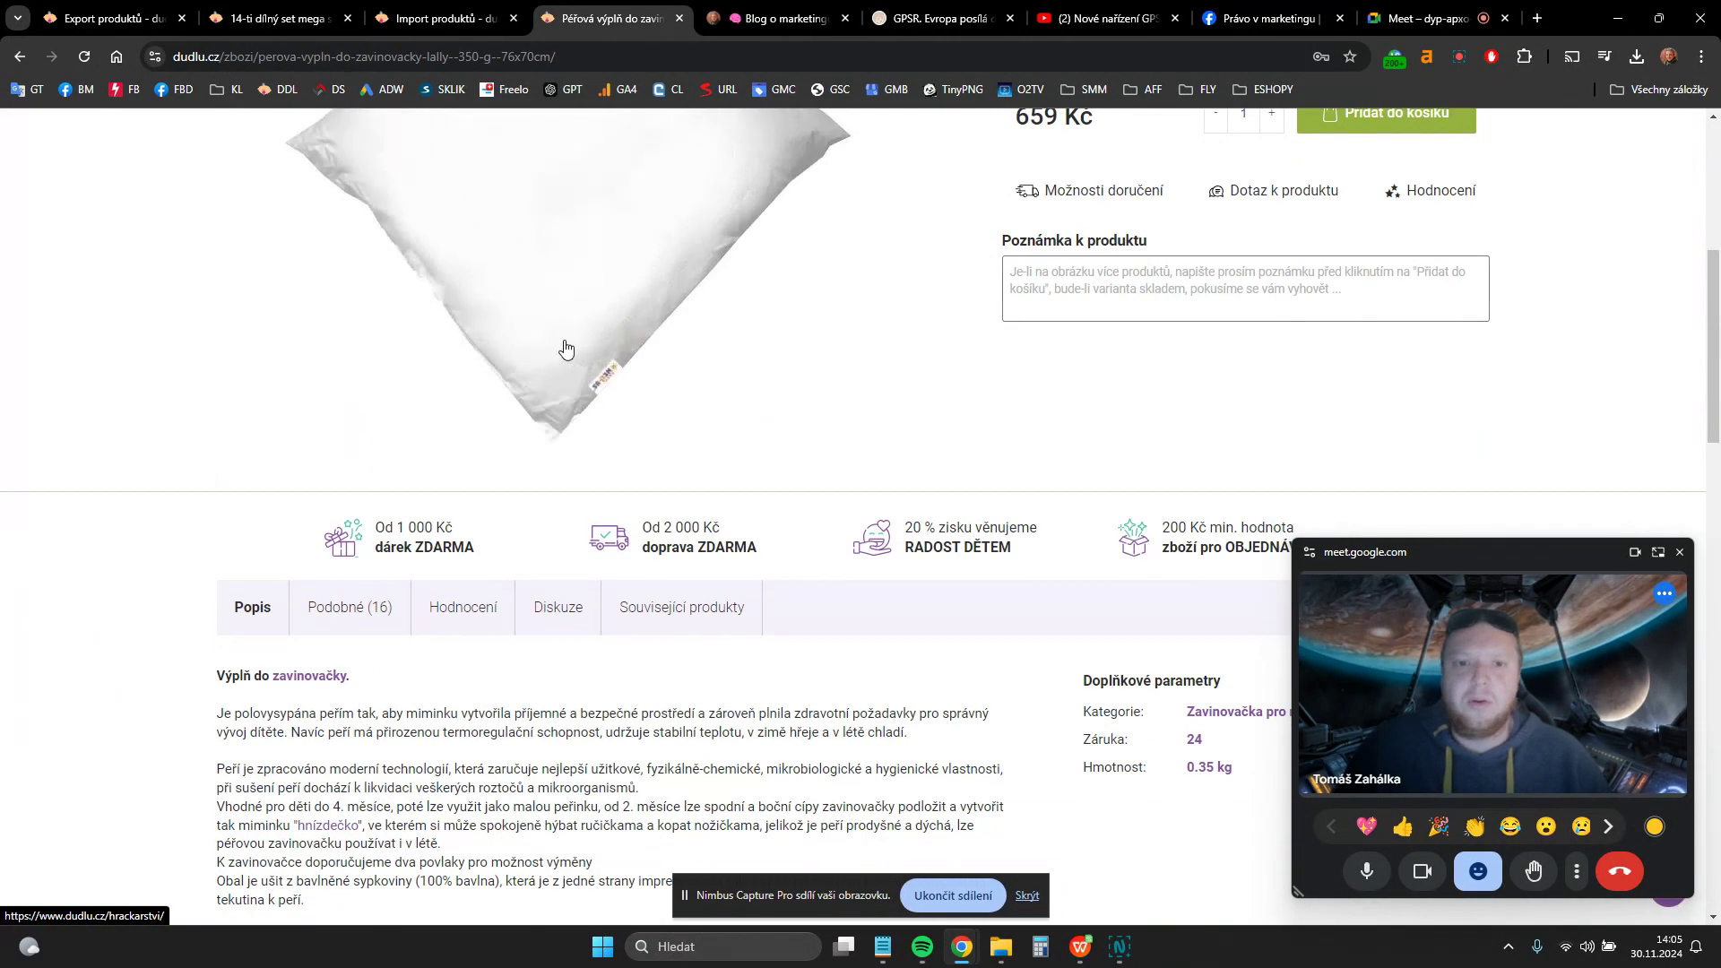
{"action": "left_click", "coordinate": [86, 58]}
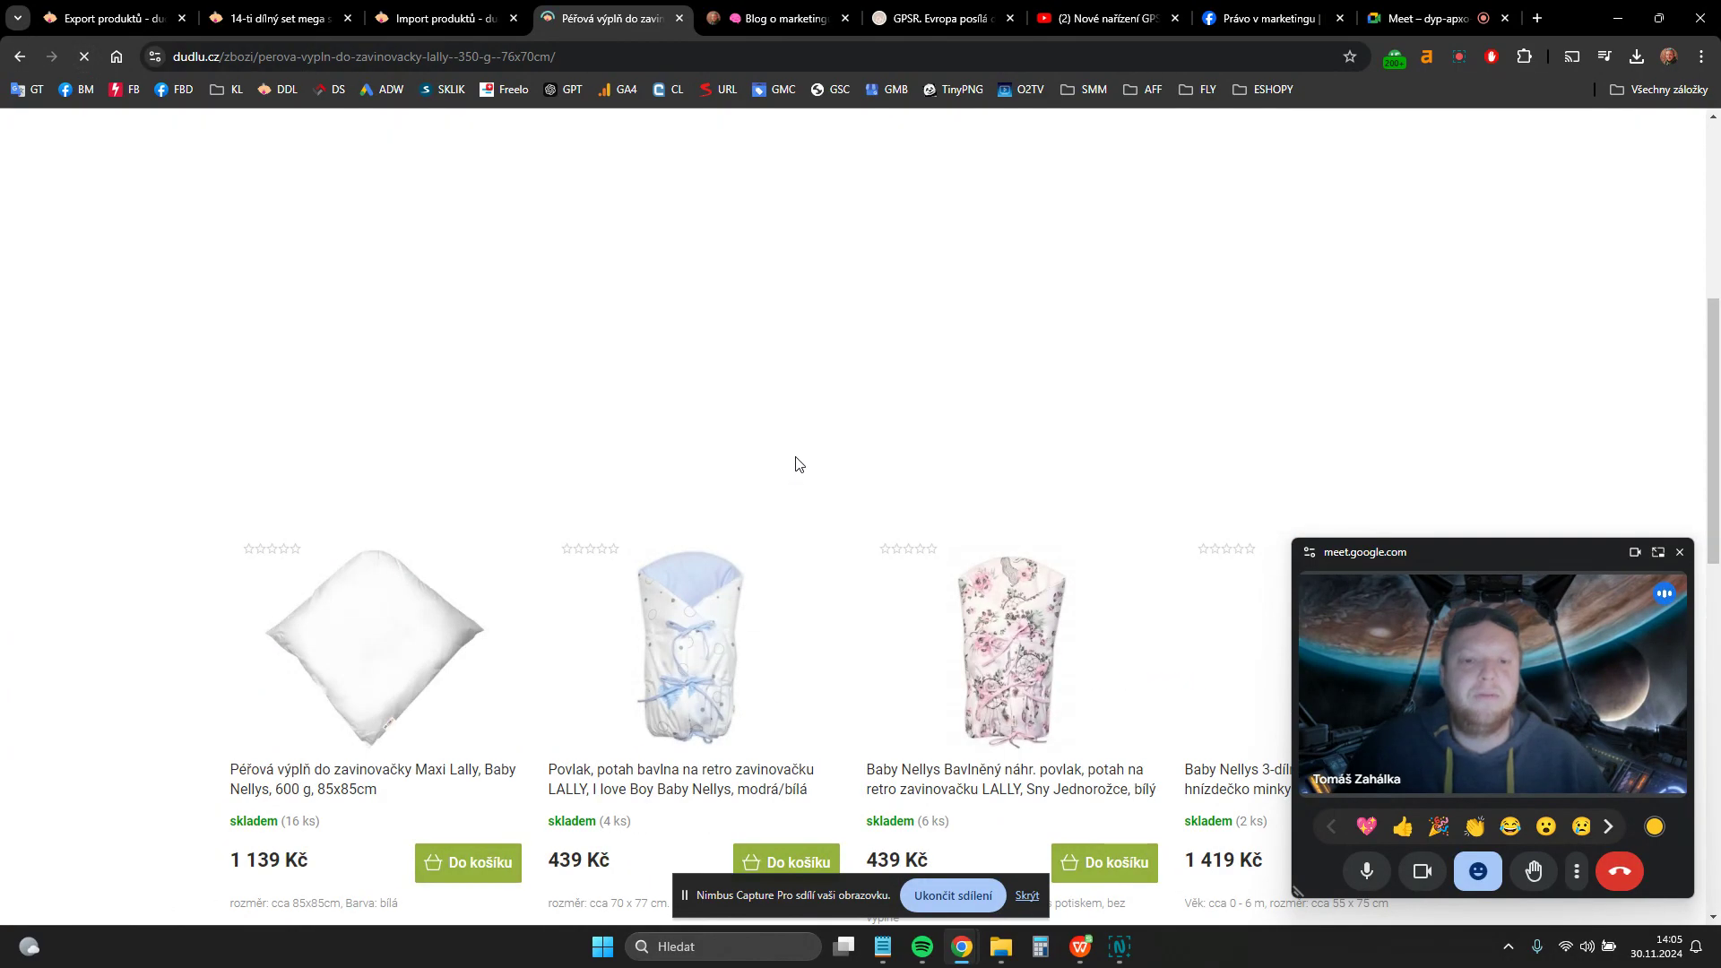
{"action": "scroll", "coordinate": [861, 493], "scroll_direction": "up", "scroll_amount": 5}
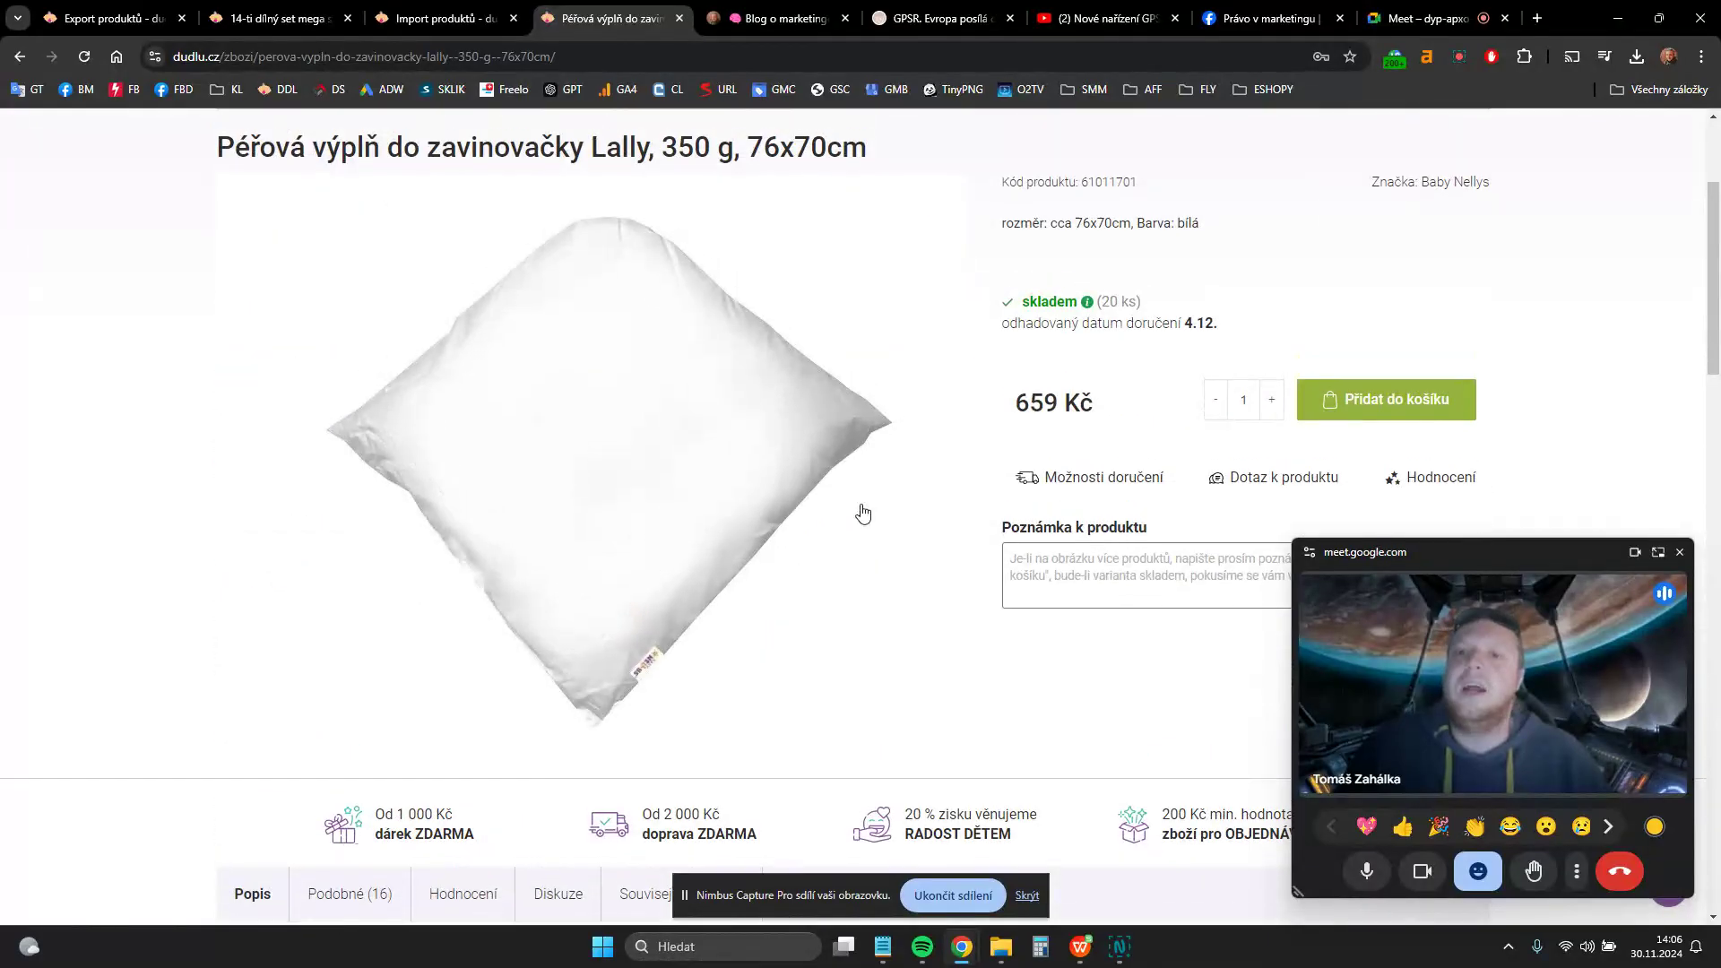
{"action": "scroll", "coordinate": [806, 448], "scroll_direction": "up", "scroll_amount": 3}
{"action": "left_click", "coordinate": [435, 16]}
{"action": "left_click", "coordinate": [278, 9]}
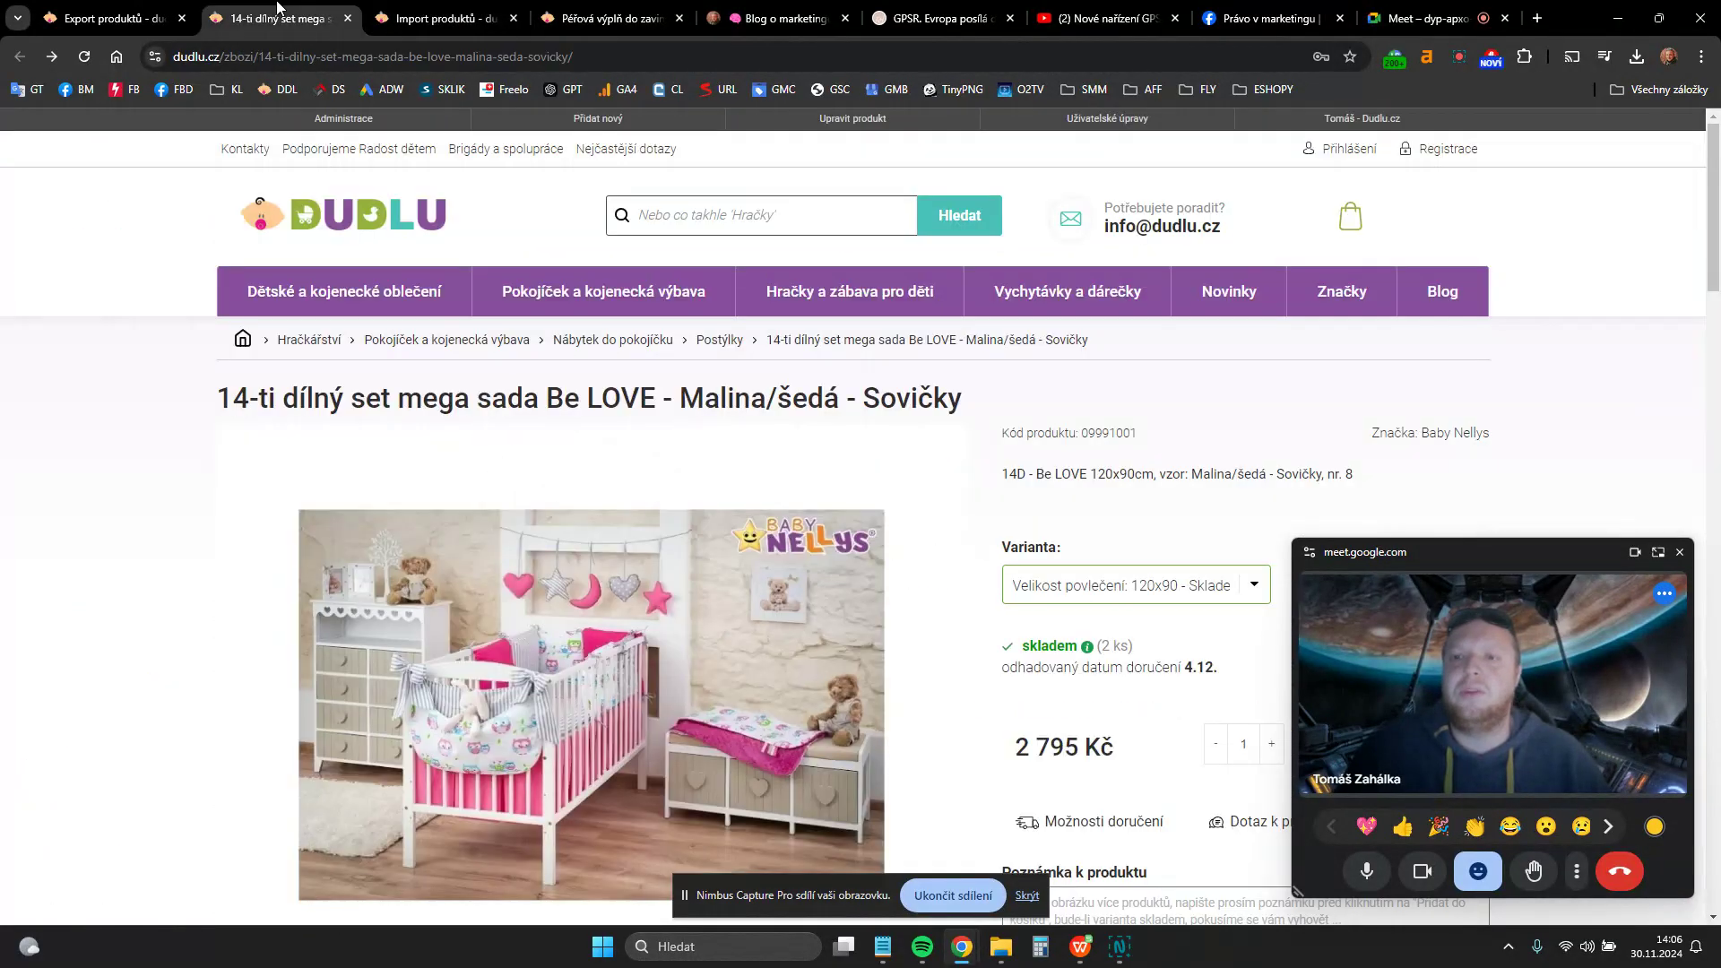